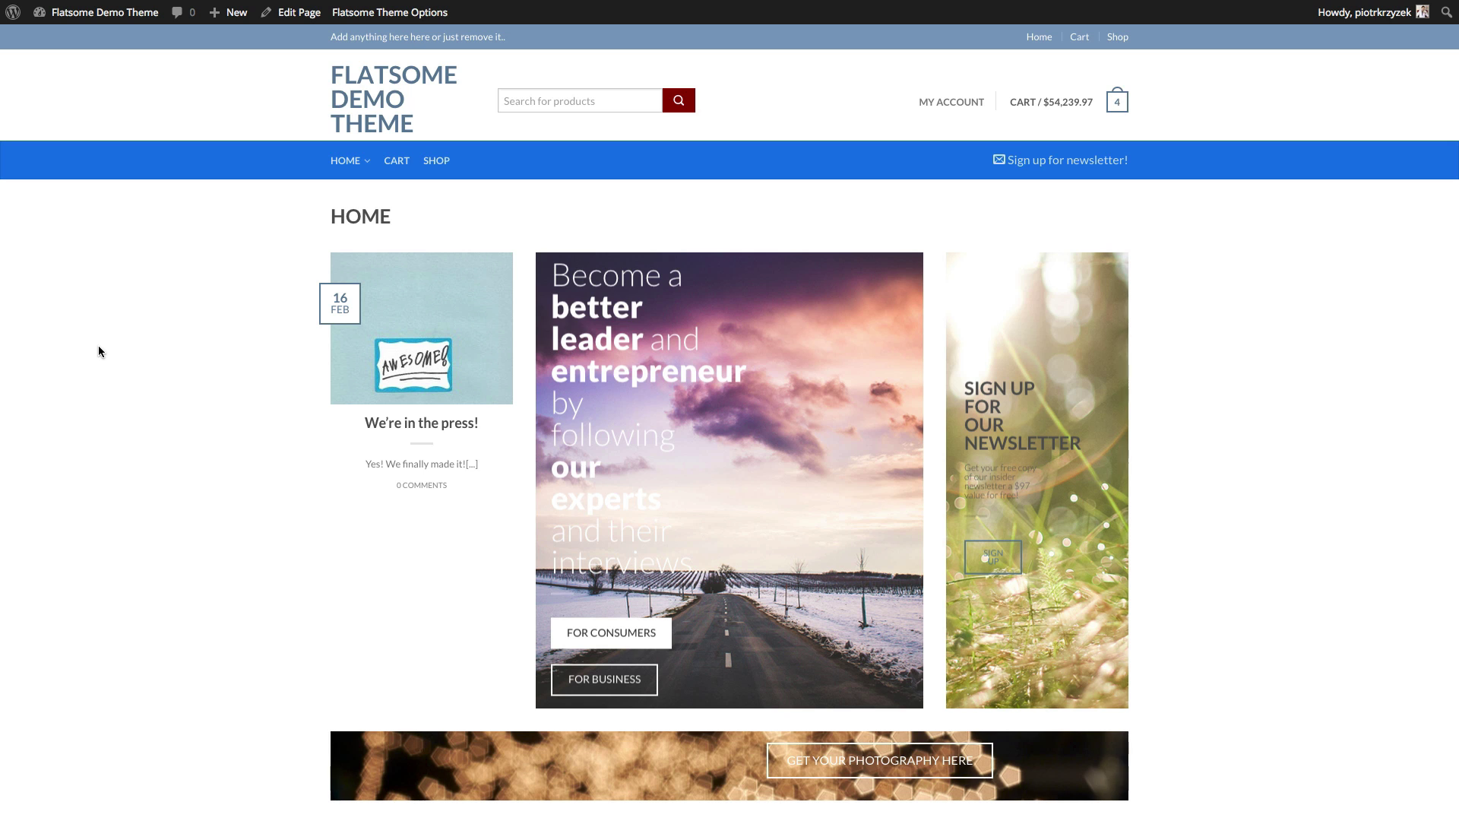
pyautogui.scroll(-5, 98, 351)
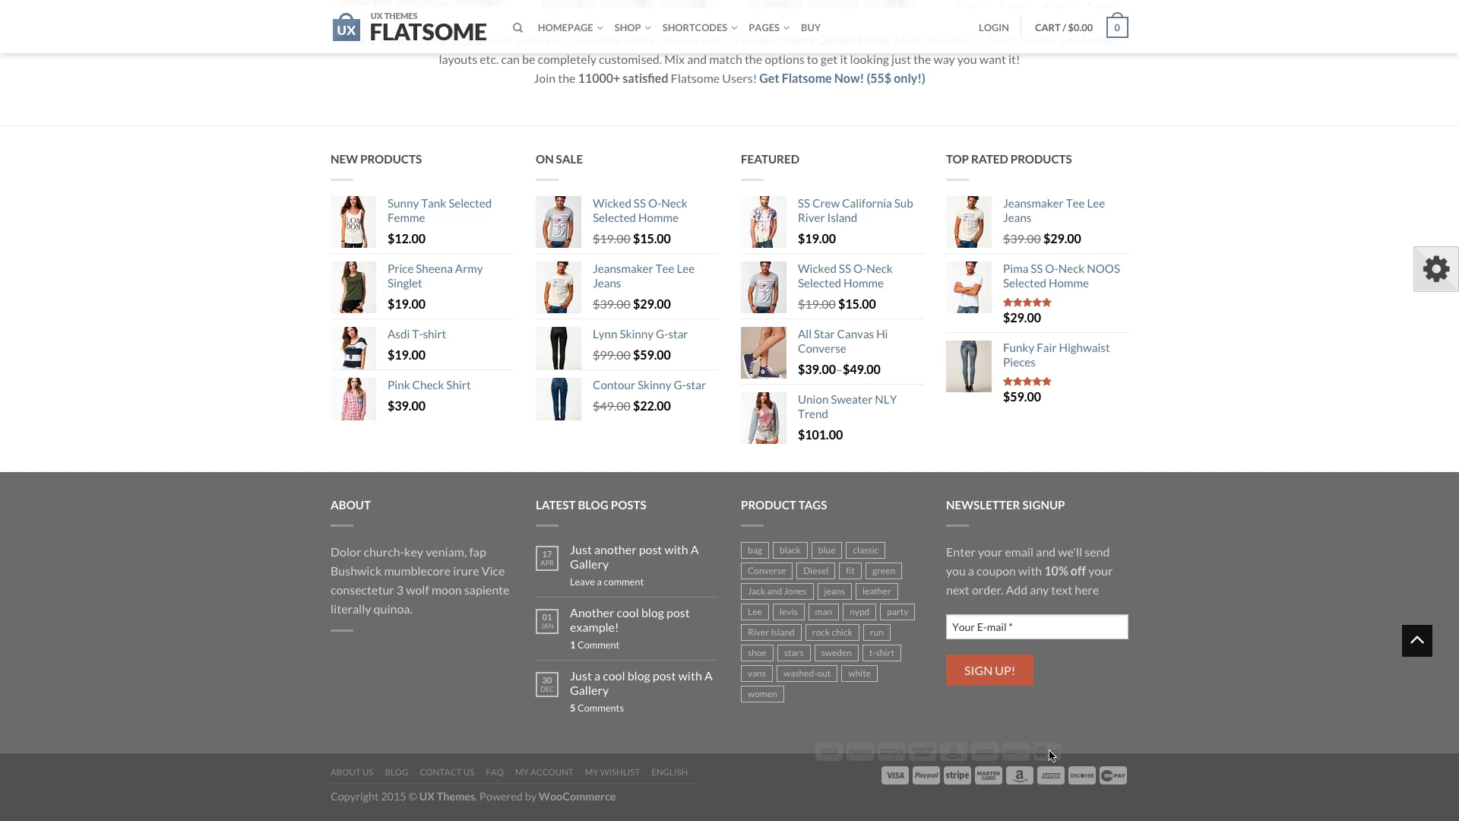
# Highlight the official demo's footer links and copyright line, then clear the highlight
pyautogui.moveTo(692, 794); pyautogui.dragTo(368, 789)
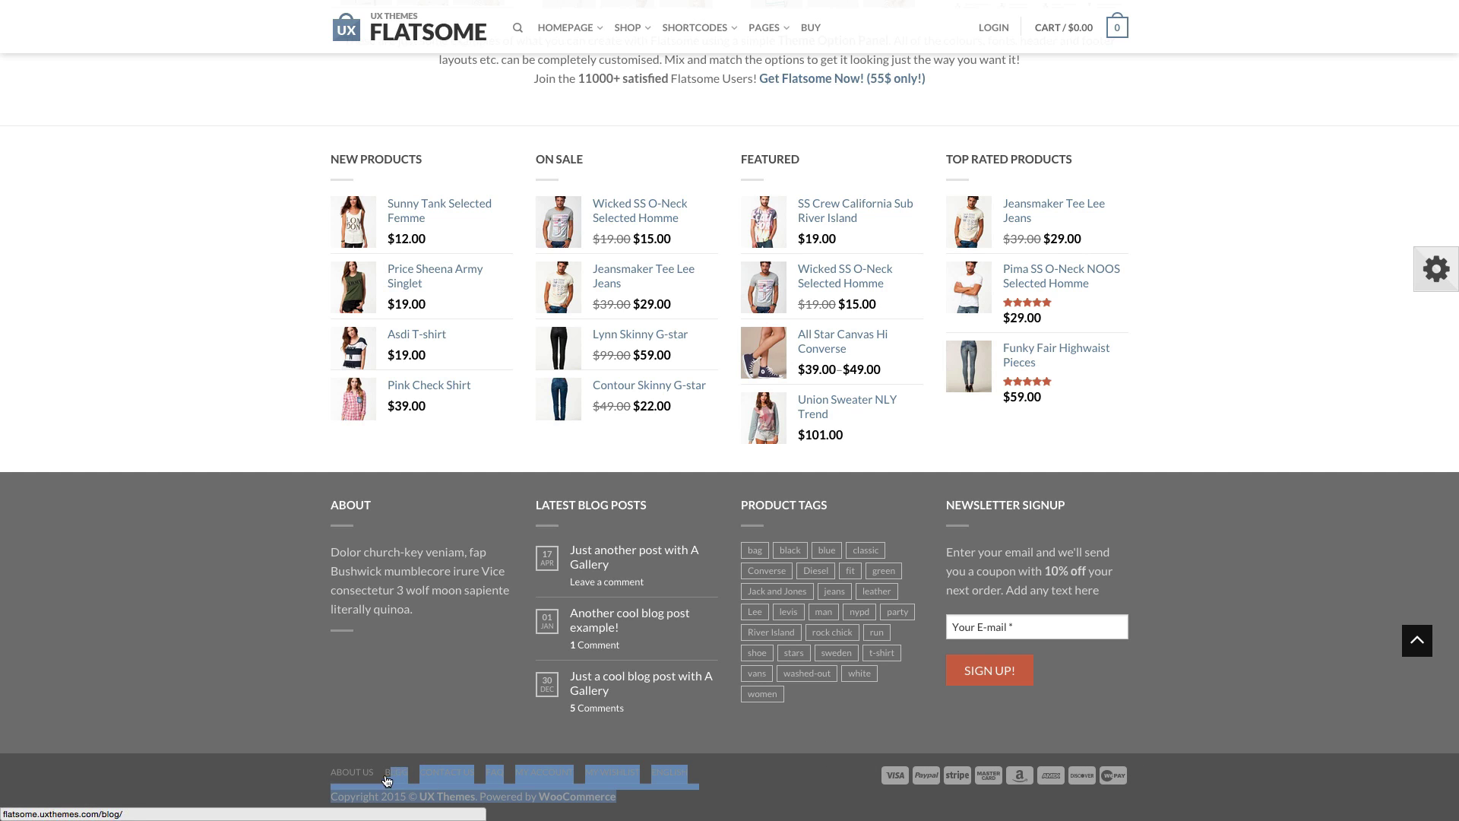
pyautogui.click(289, 774)
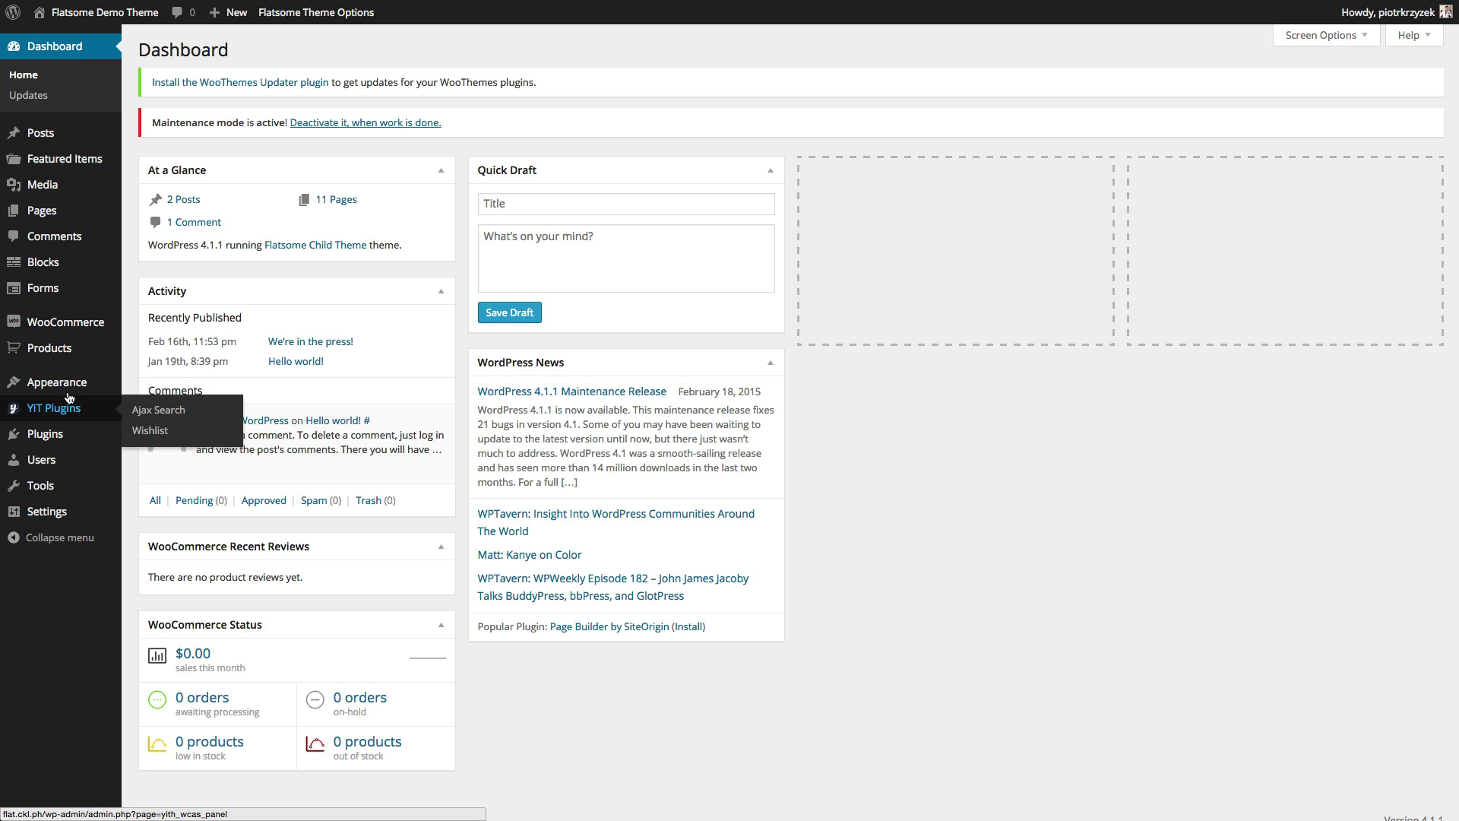
# Open the Flatsome Theme Options Footer tab and start editing the bottom right content
pyautogui.moveTo(57, 383)
pyautogui.click(201, 486)
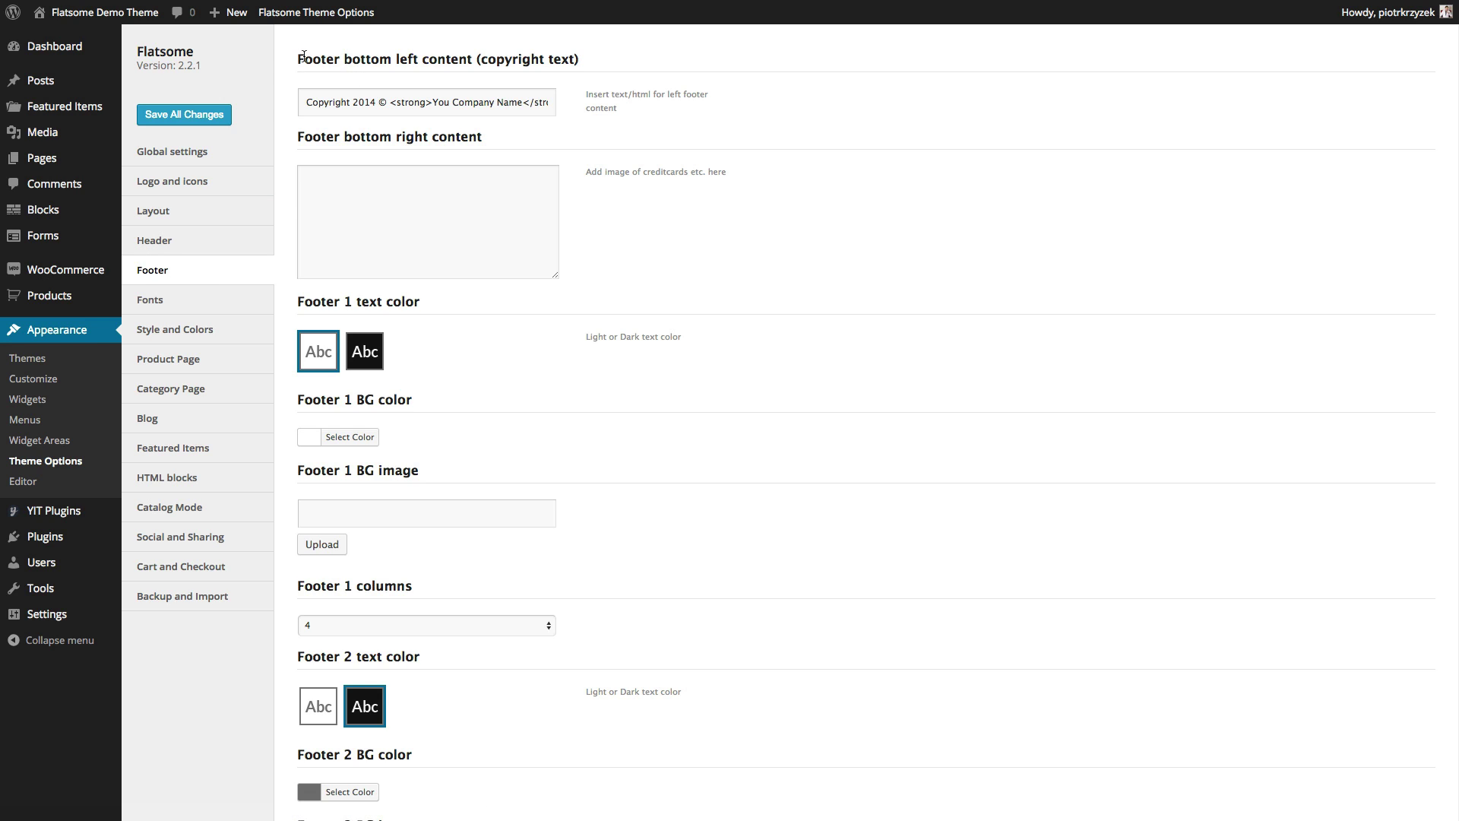
pyautogui.moveTo(304, 59)
pyautogui.mouseDown()
pyautogui.moveTo(412, 68)
pyautogui.moveTo(380, 58)
pyautogui.mouseUp()
pyautogui.click(414, 58)
pyautogui.moveTo(311, 133); pyautogui.dragTo(383, 137)
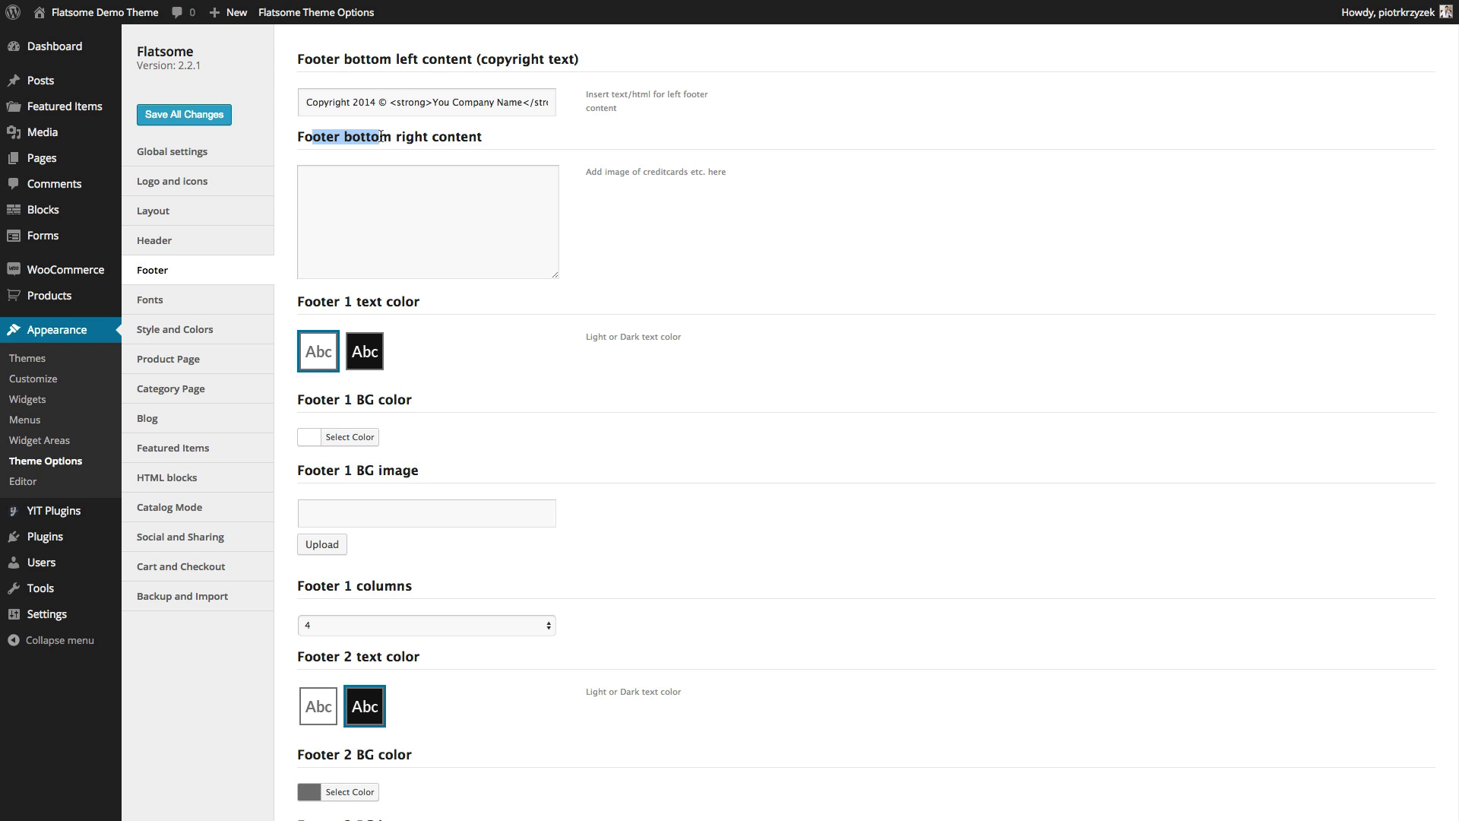
pyautogui.click(442, 142)
pyautogui.click(445, 204)
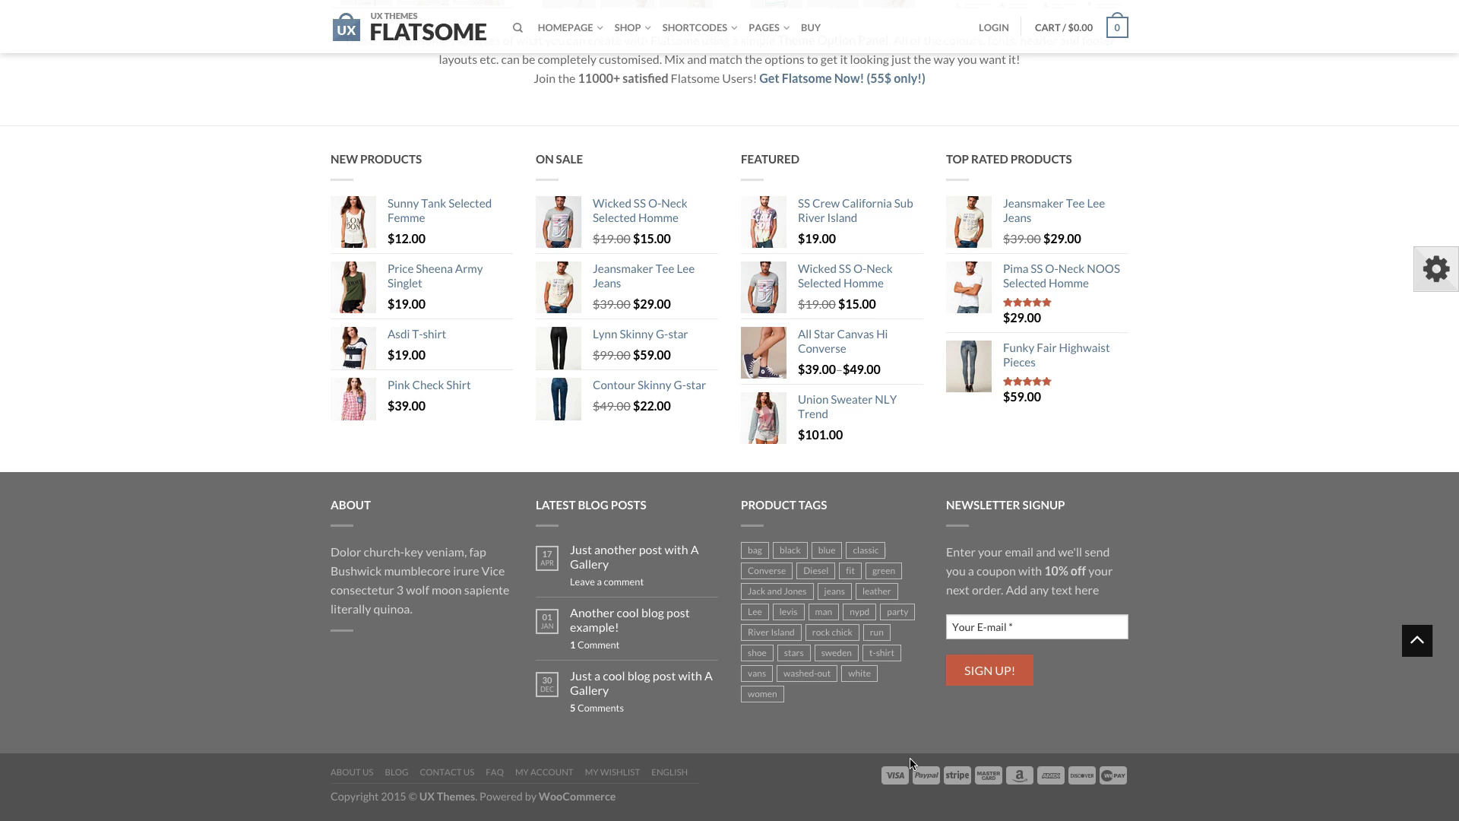
pyautogui.moveTo(912, 764); pyautogui.dragTo(887, 765)
pyautogui.click(720, 771)
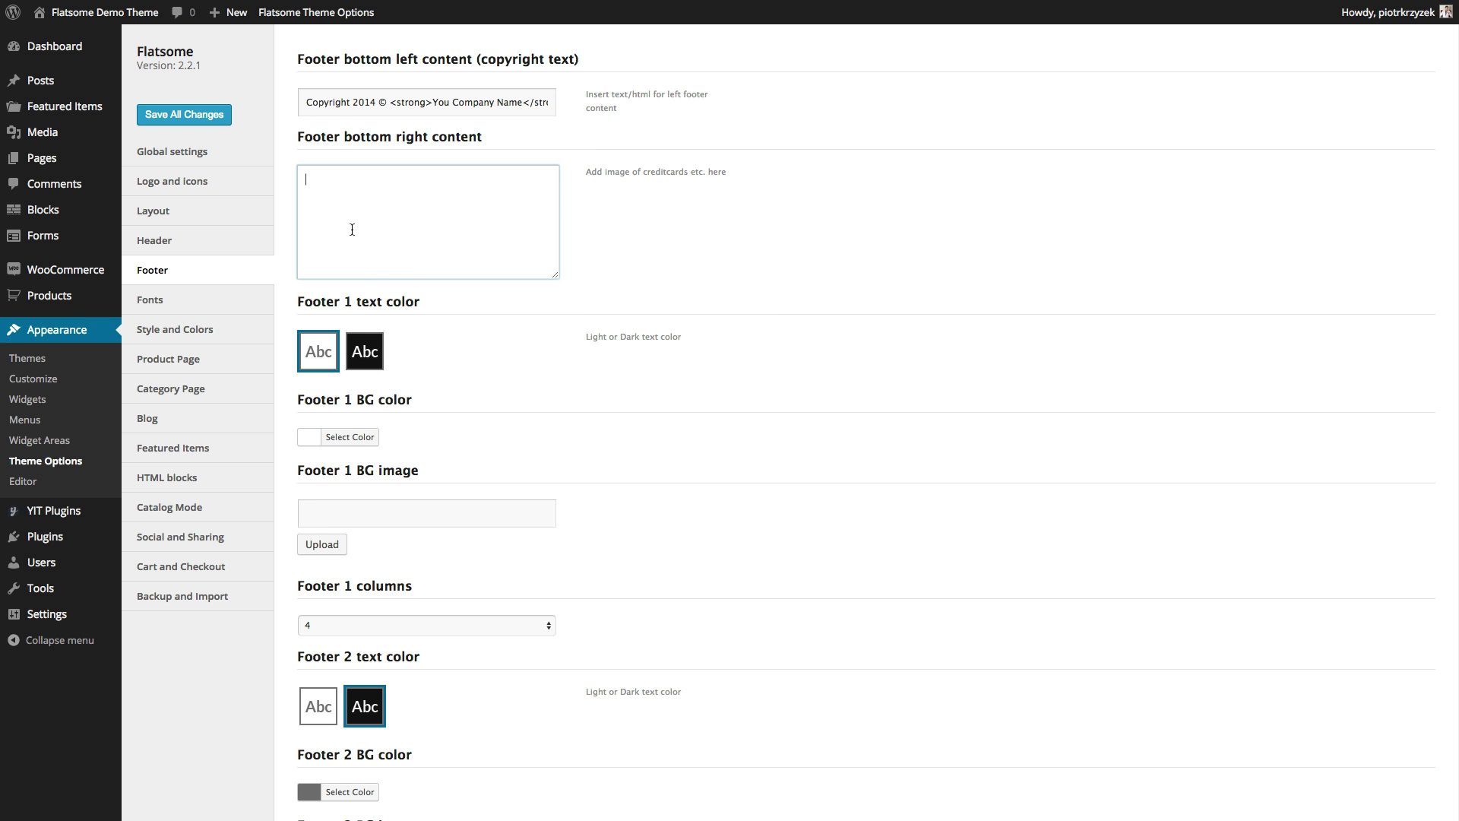
pyautogui.moveTo(43, 133)
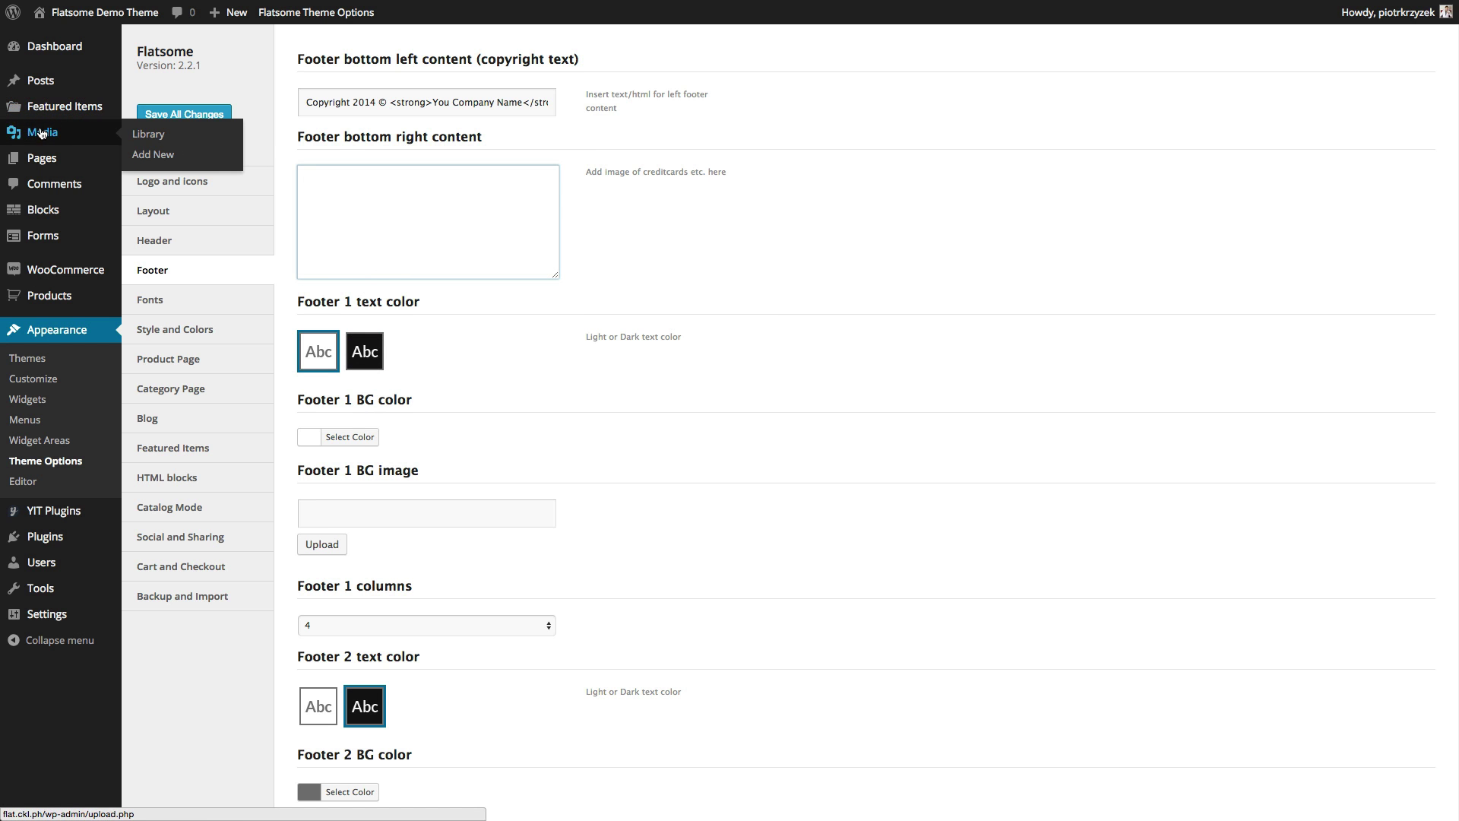
# Select cards.png's URL in the Media Library, close the details and return to Theme Options
pyautogui.click(188, 162)
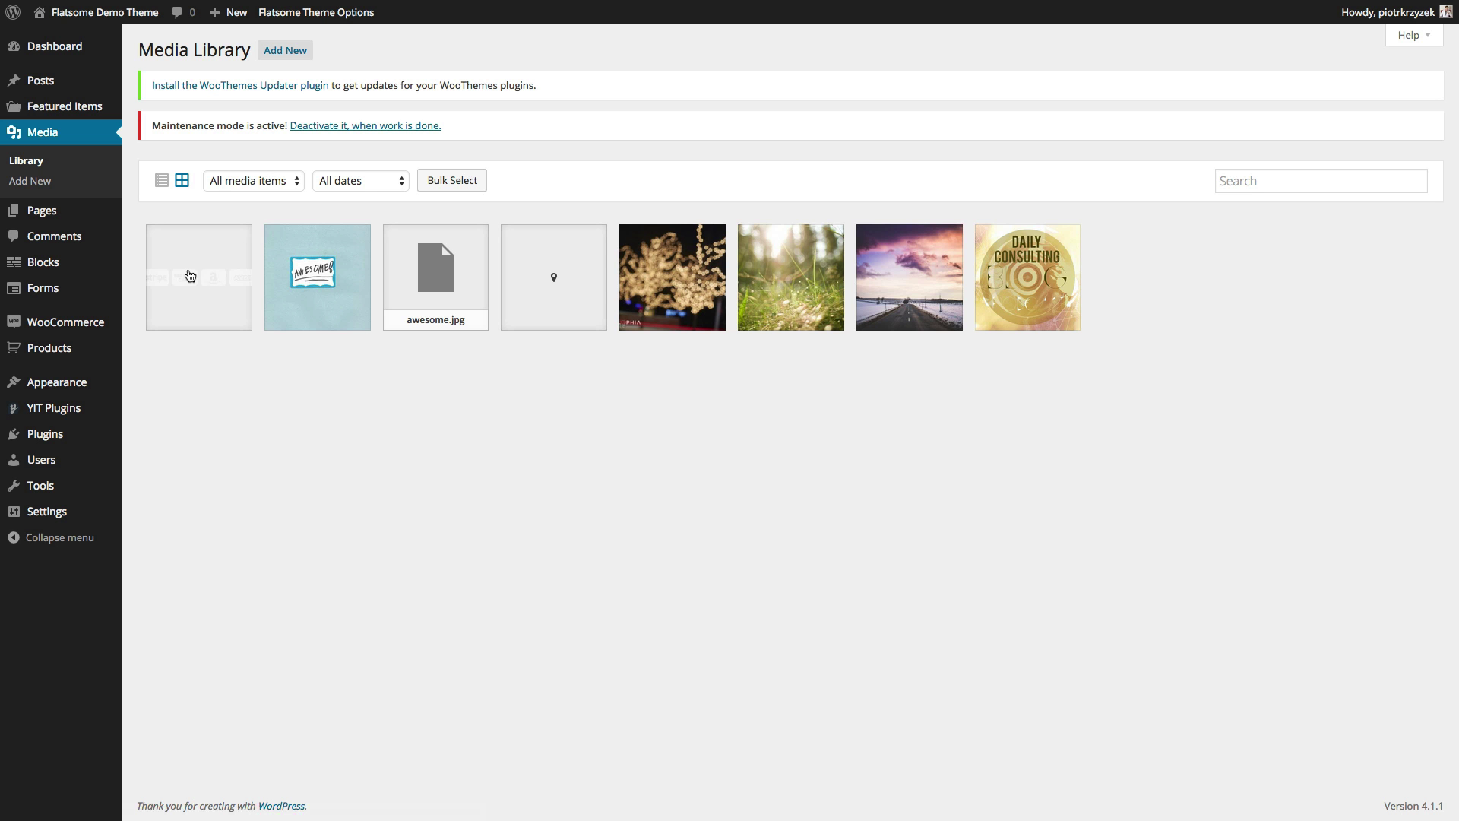
pyautogui.click(189, 274)
pyautogui.click(1177, 166)
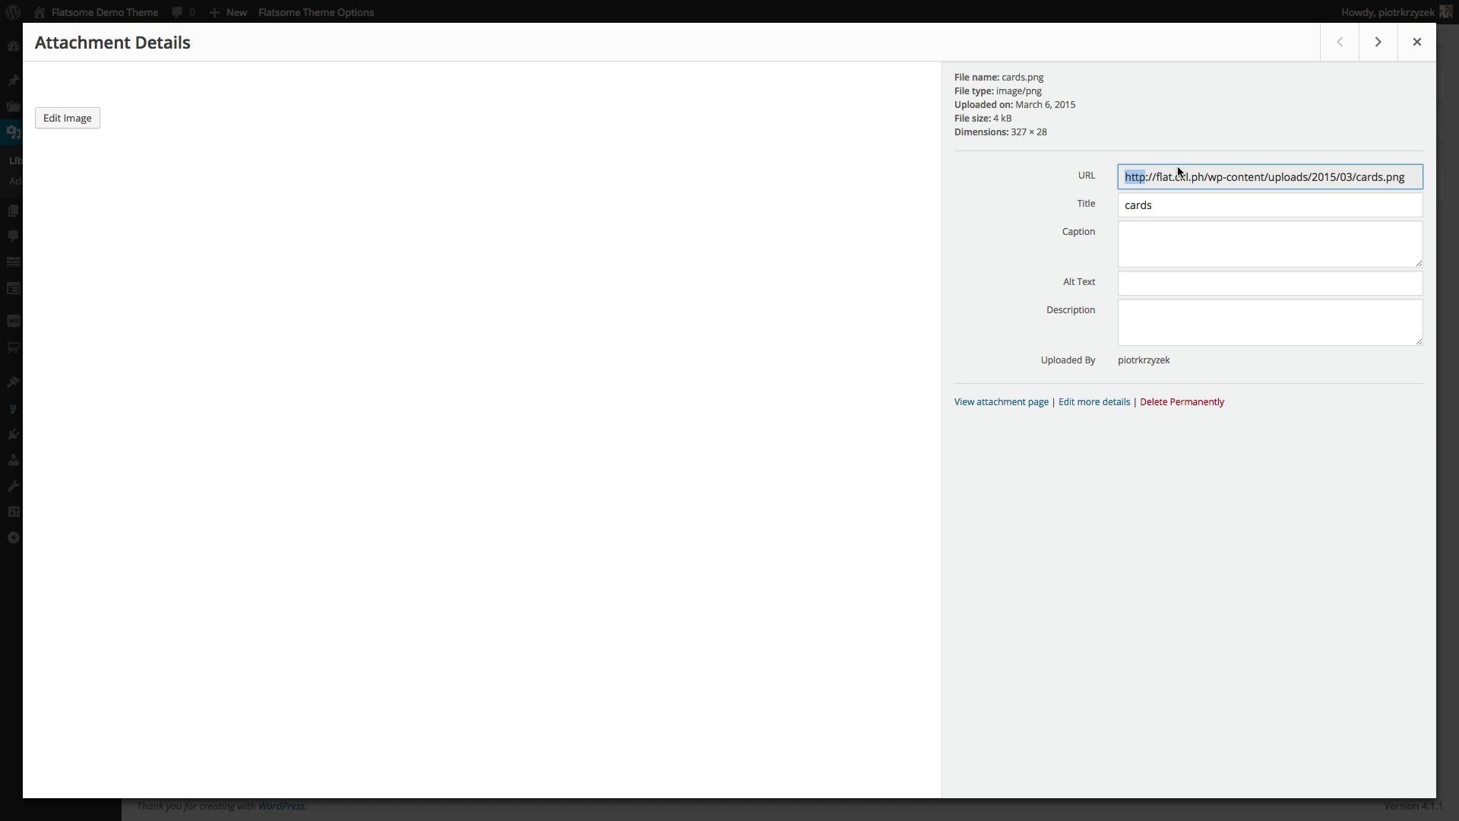
pyautogui.click(1194, 173)
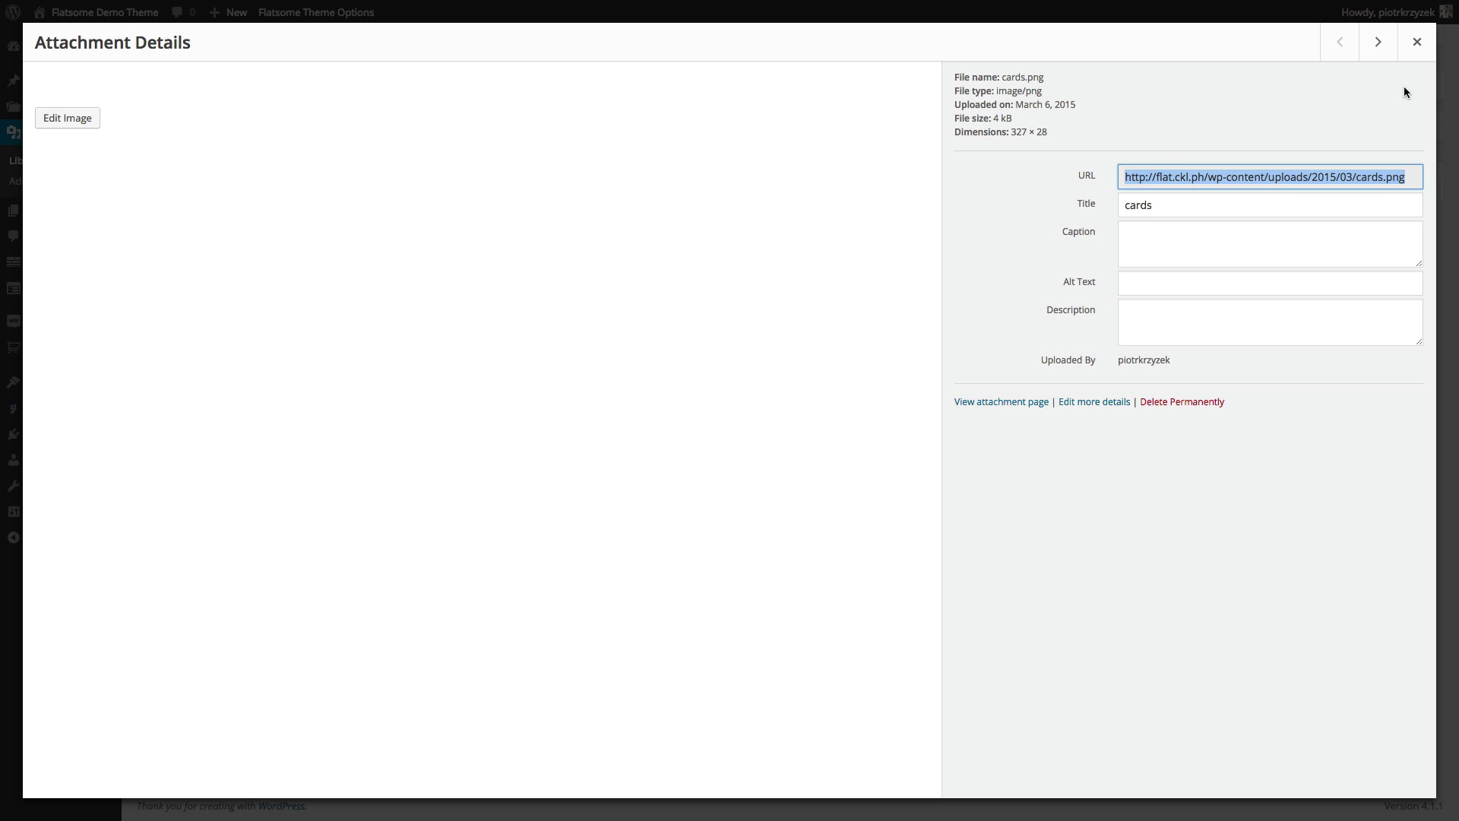
pyautogui.click(1418, 41)
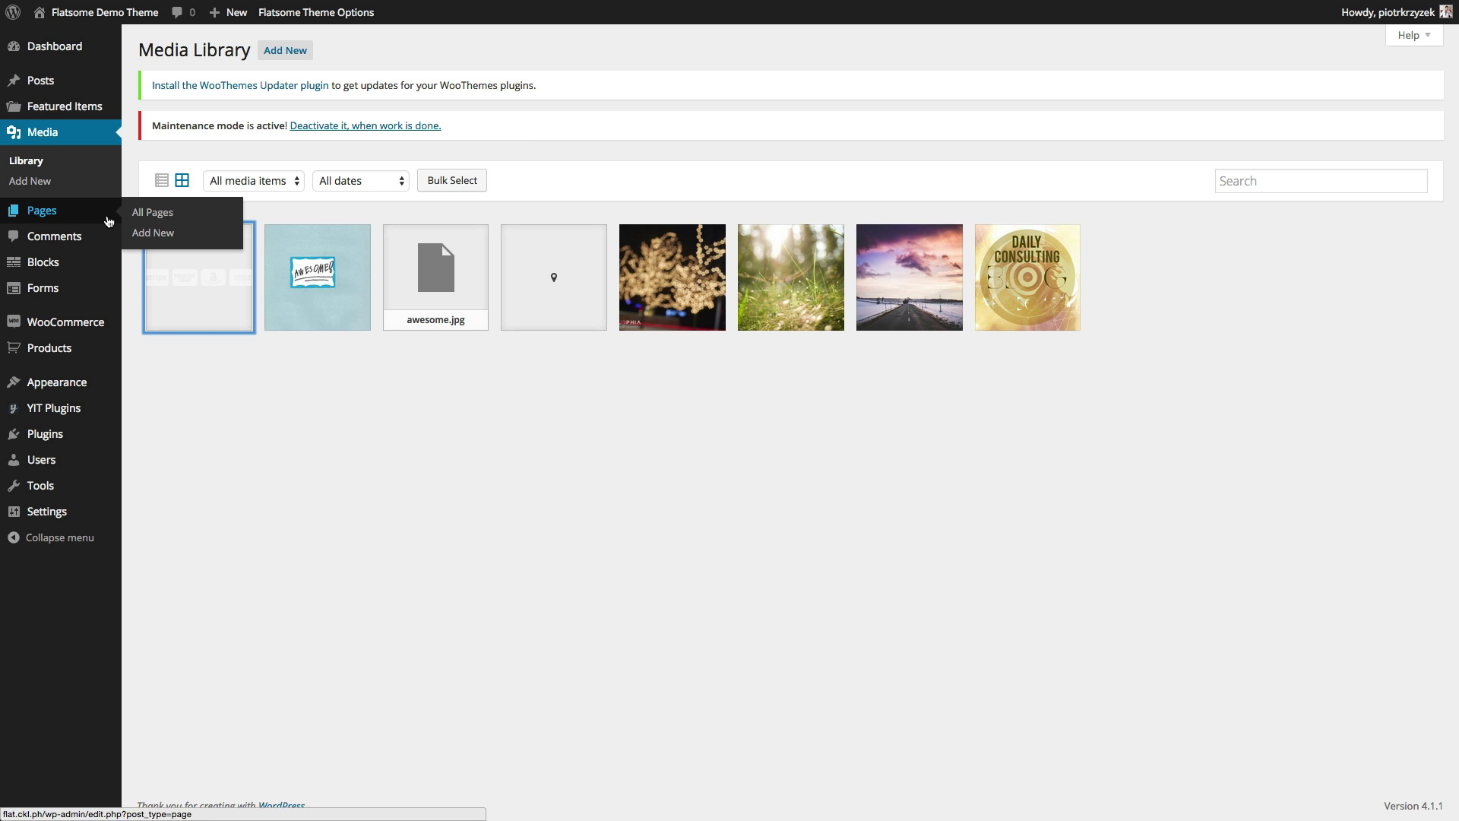
pyautogui.hotkey('alt', 'Left')
# Paste the cards.png img tag into bottom right content; change copyright to 2015 Flatsome Demo
pyautogui.click(396, 213)
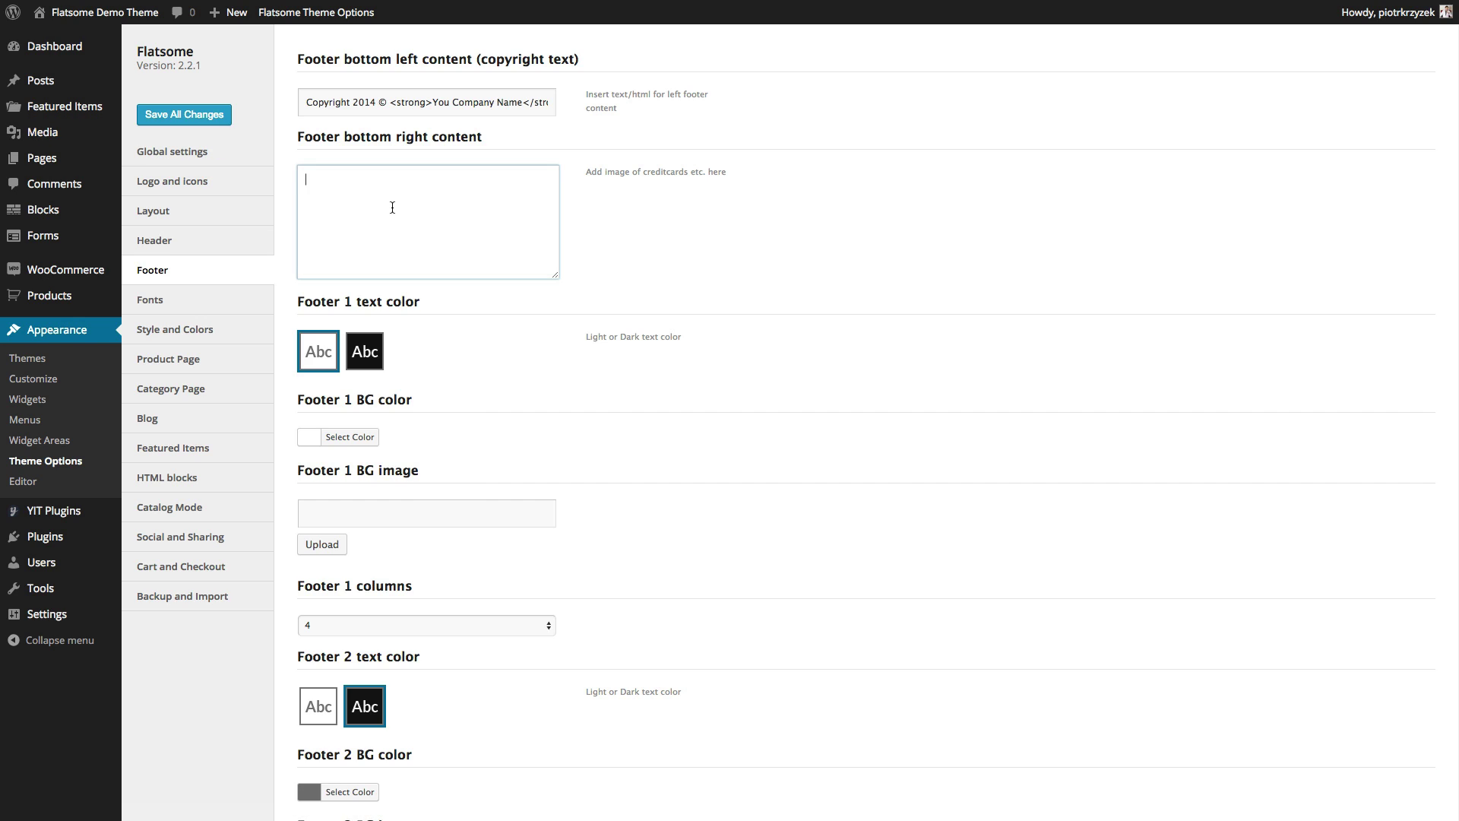
pyautogui.write('<')
pyautogui.write('img src="')
pyautogui.write('http://flat.ckl.ph/wp-content/uploads/2015/03/cards.png')
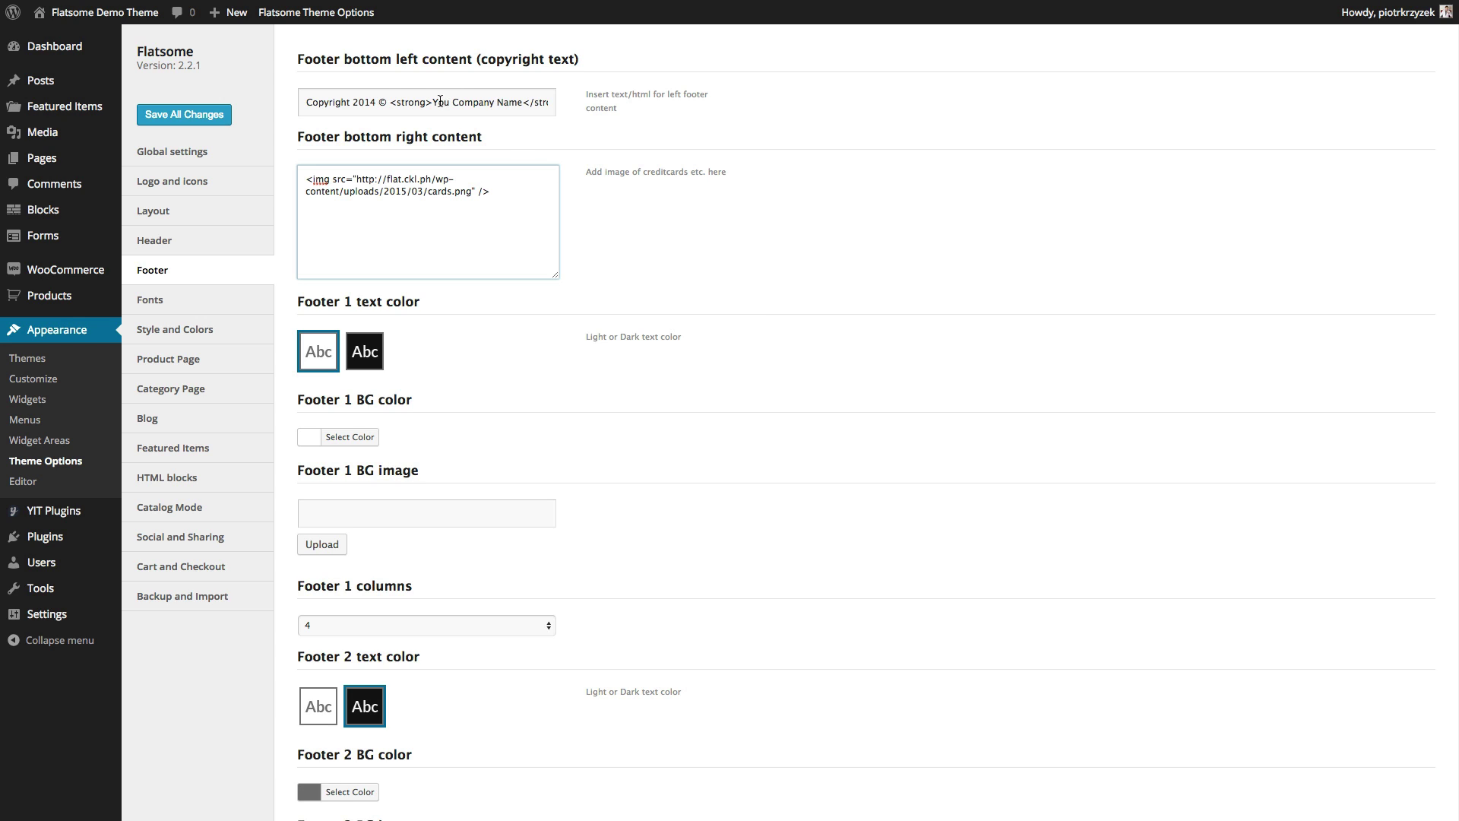
pyautogui.click(321, 92)
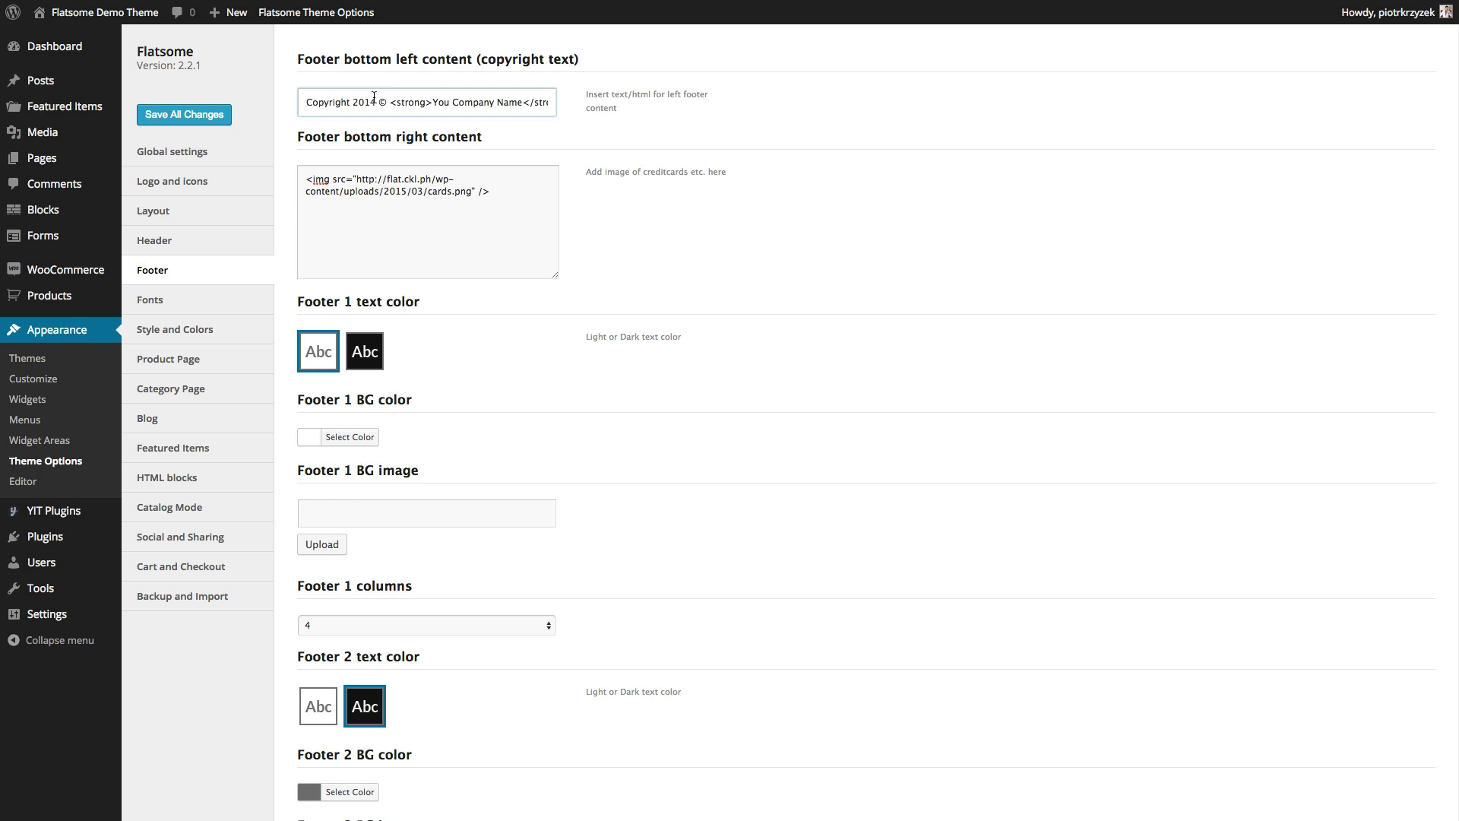
pyautogui.press('BackSpace')
pyautogui.write('5')
pyautogui.moveTo(432, 103); pyautogui.dragTo(523, 105)
pyautogui.write('Flat')
pyautogui.write('some Demo!')
pyautogui.scroll(-5, 541, 107)
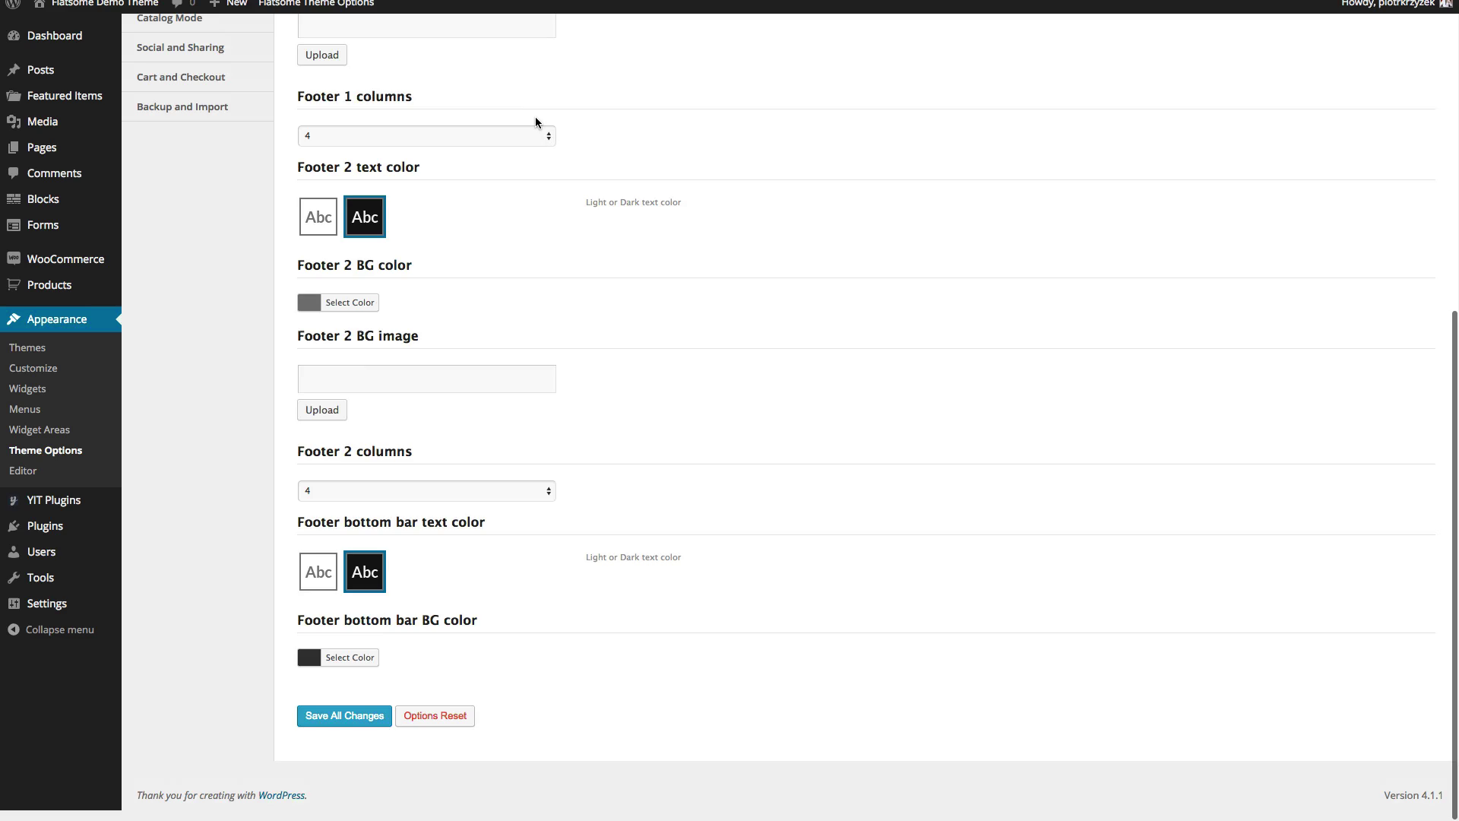
pyautogui.scroll(3, 535, 118)
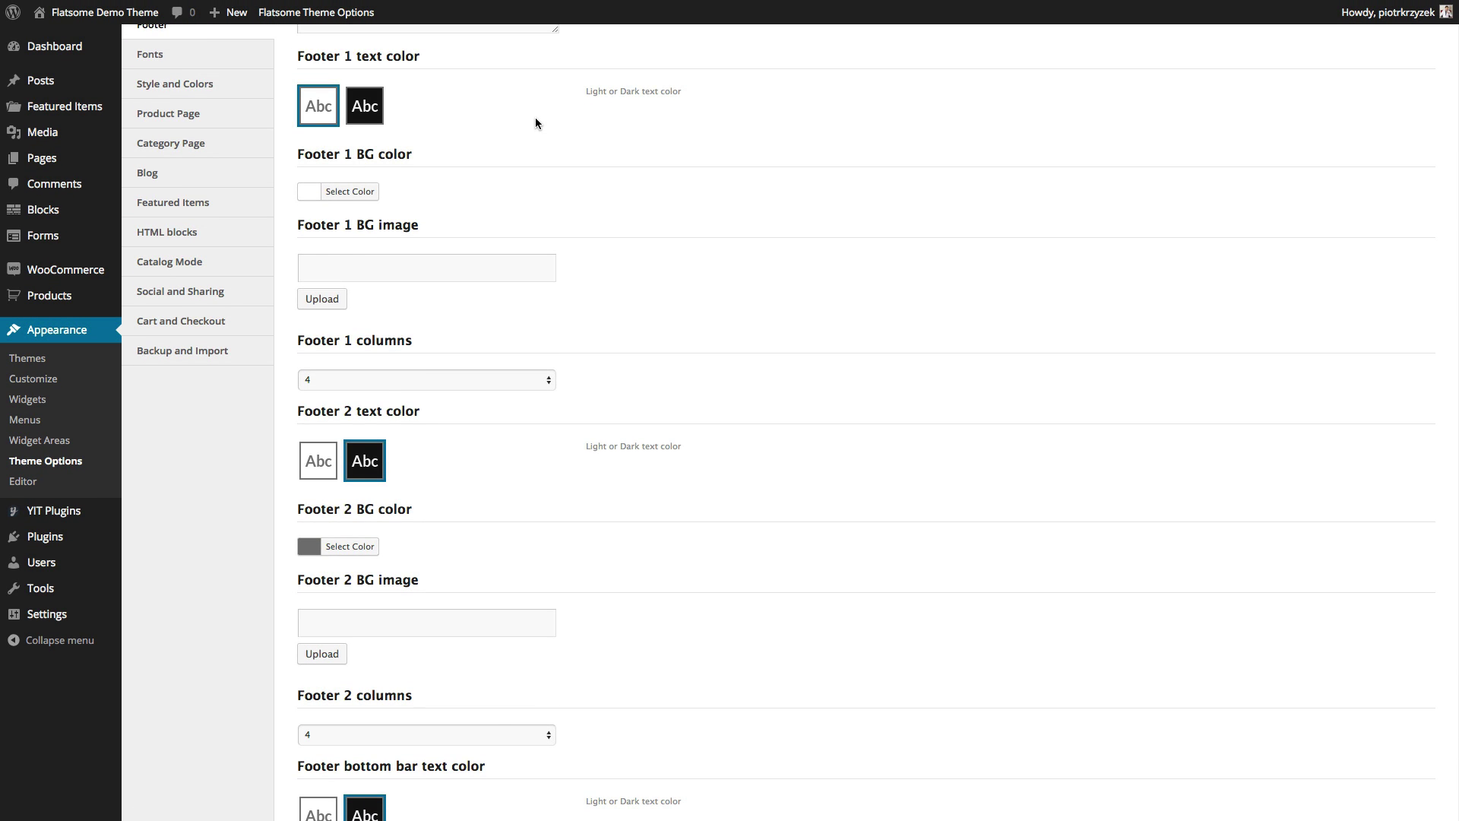
pyautogui.scroll(4, 535, 117)
pyautogui.scroll(-2, 504, 296)
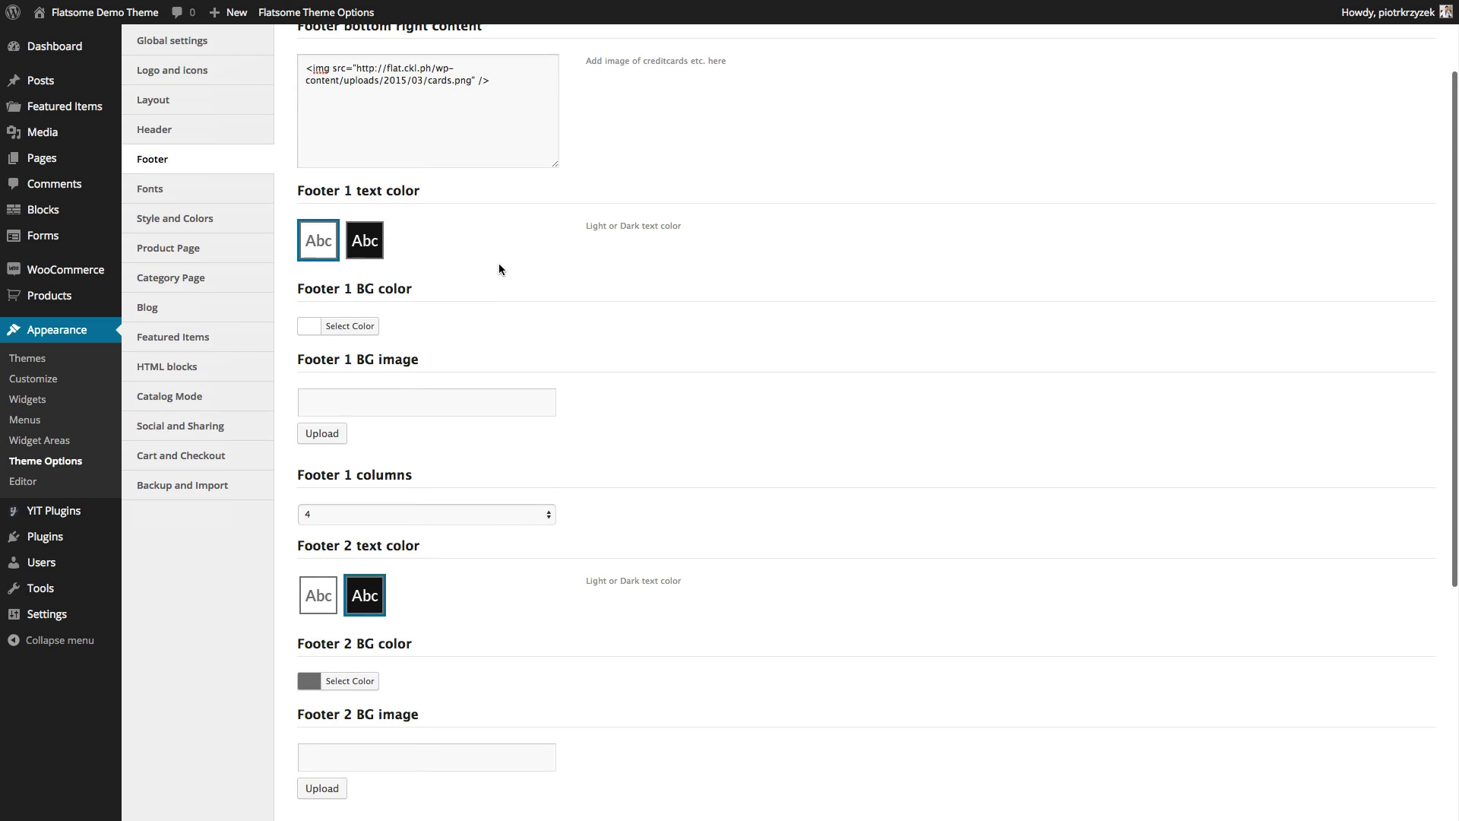
pyautogui.scroll(-3, 497, 263)
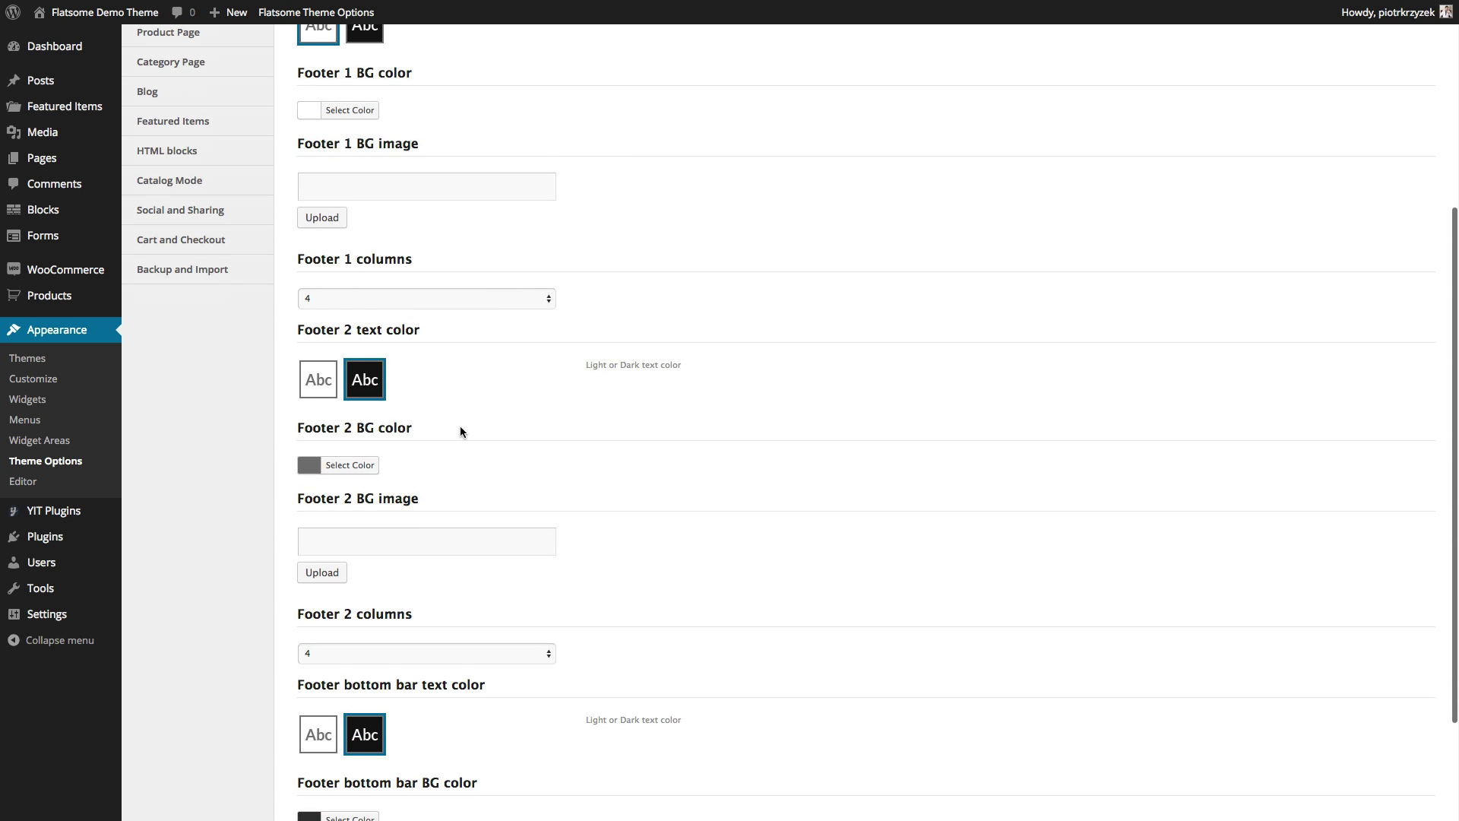
pyautogui.scroll(2, 459, 426)
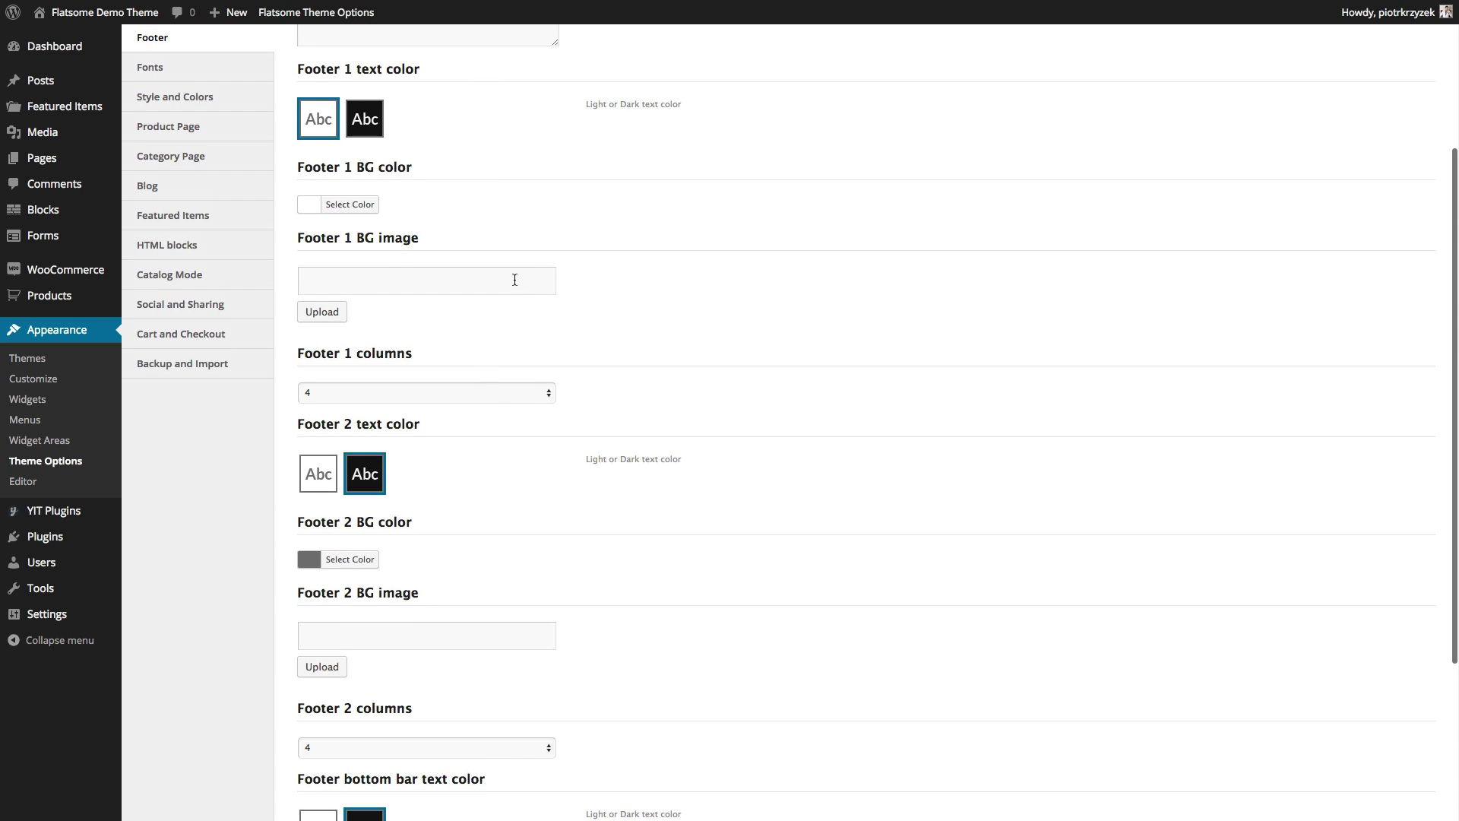
pyautogui.scroll(-1, 514, 278)
pyautogui.scroll(-2, 514, 280)
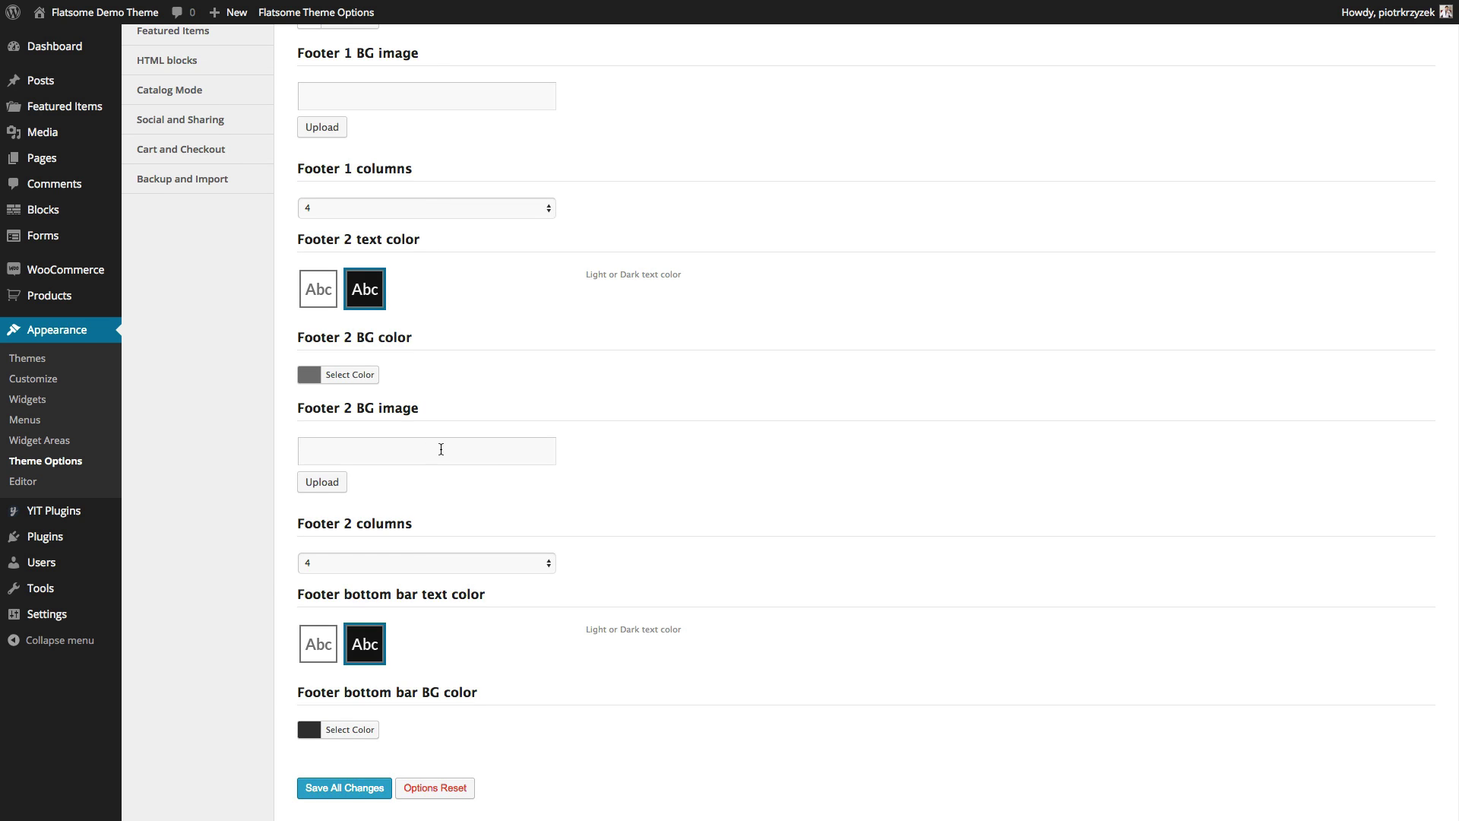
pyautogui.scroll(2, 447, 274)
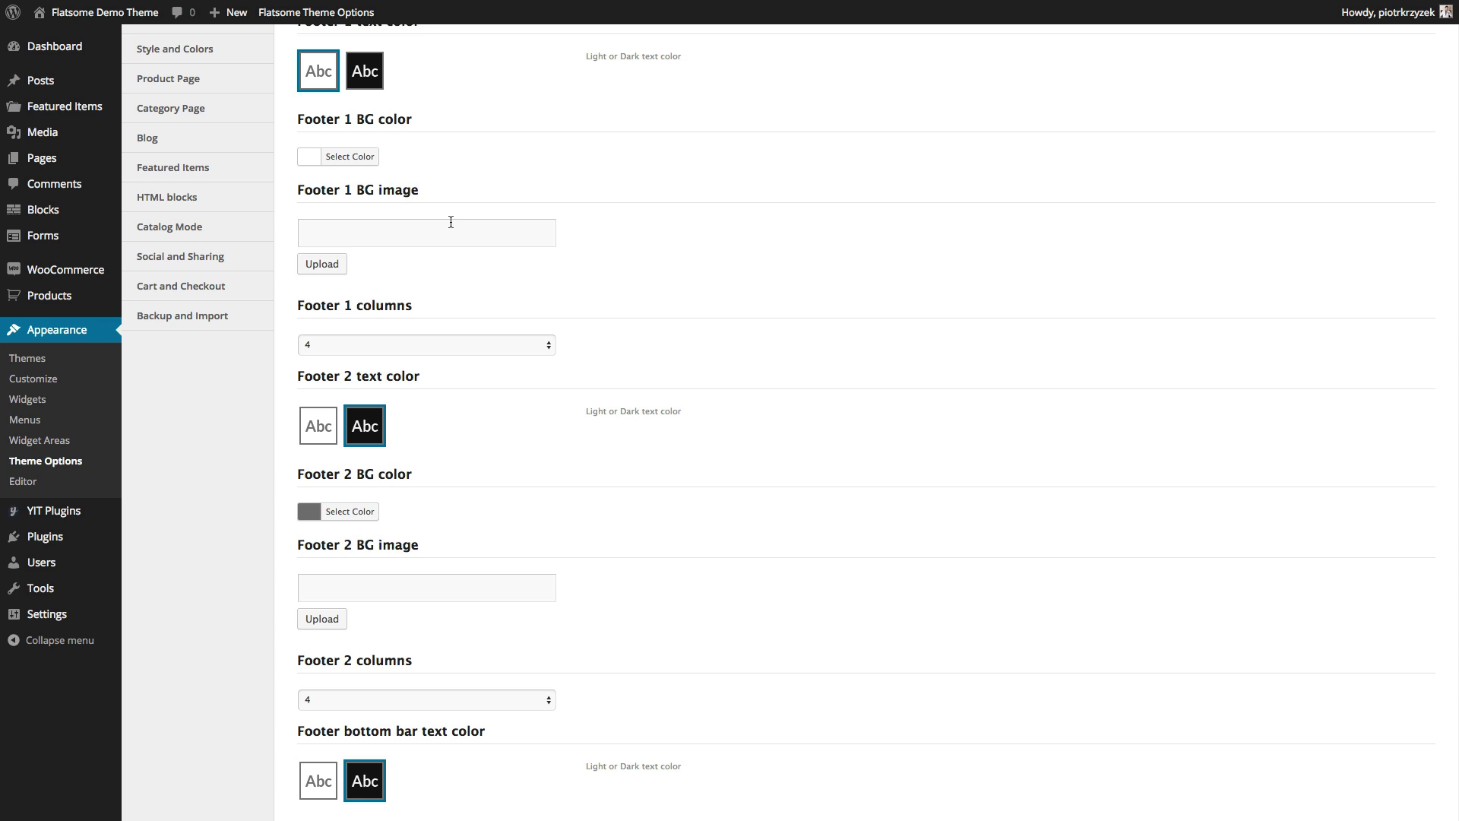
pyautogui.click(310, 155)
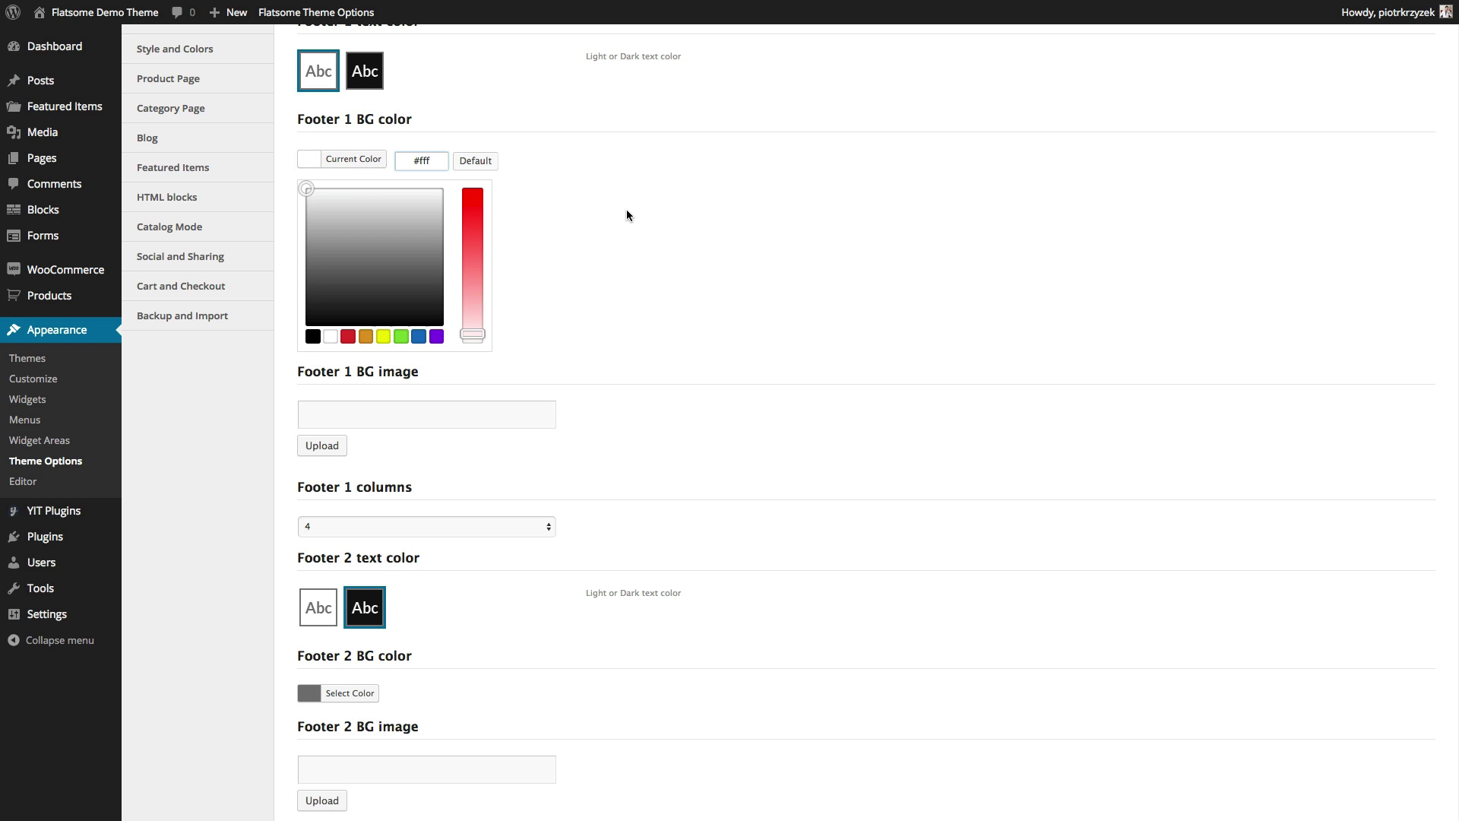
pyautogui.click(650, 233)
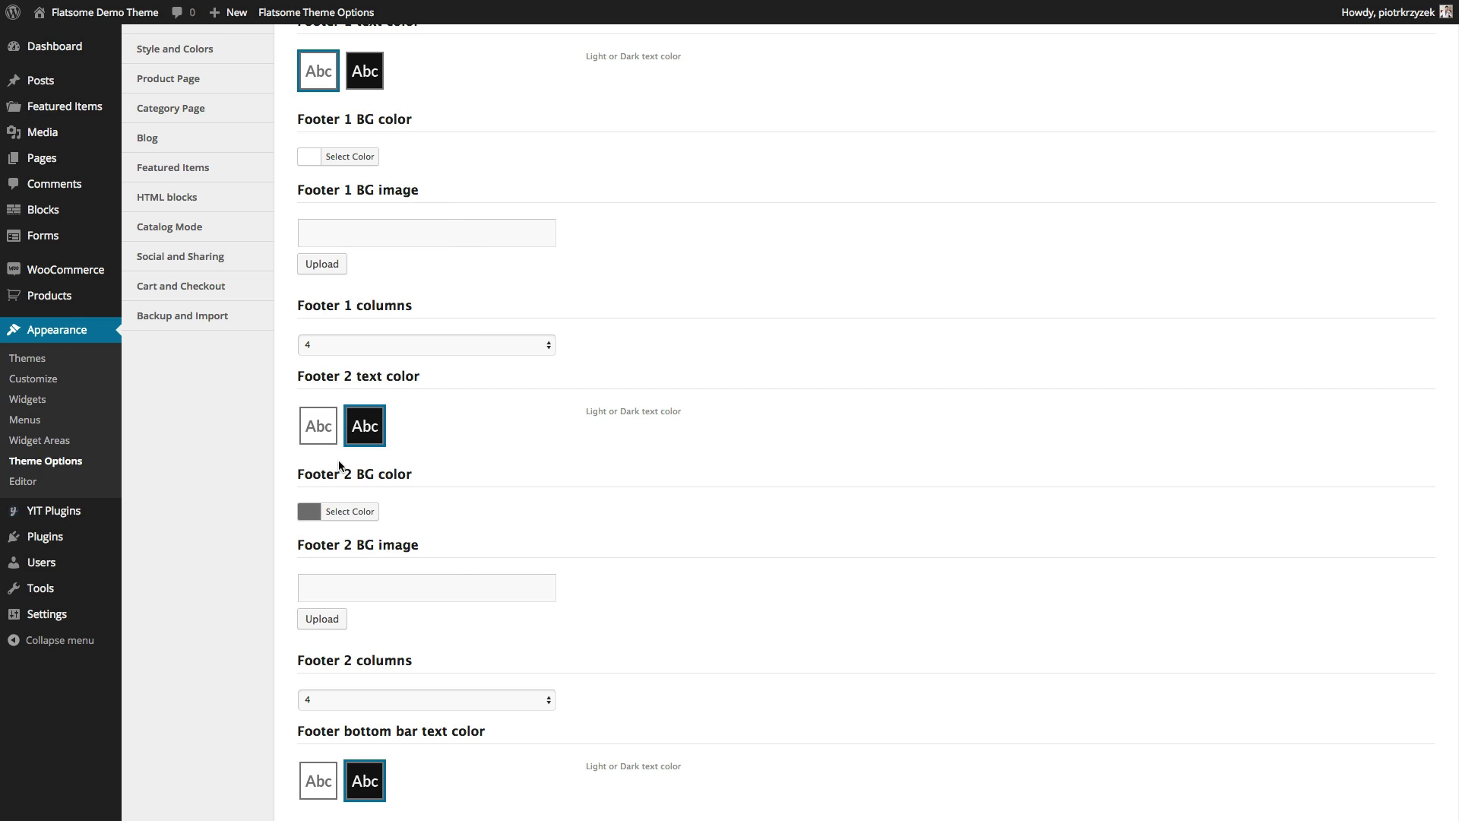
pyautogui.click(308, 512)
pyautogui.click(439, 510)
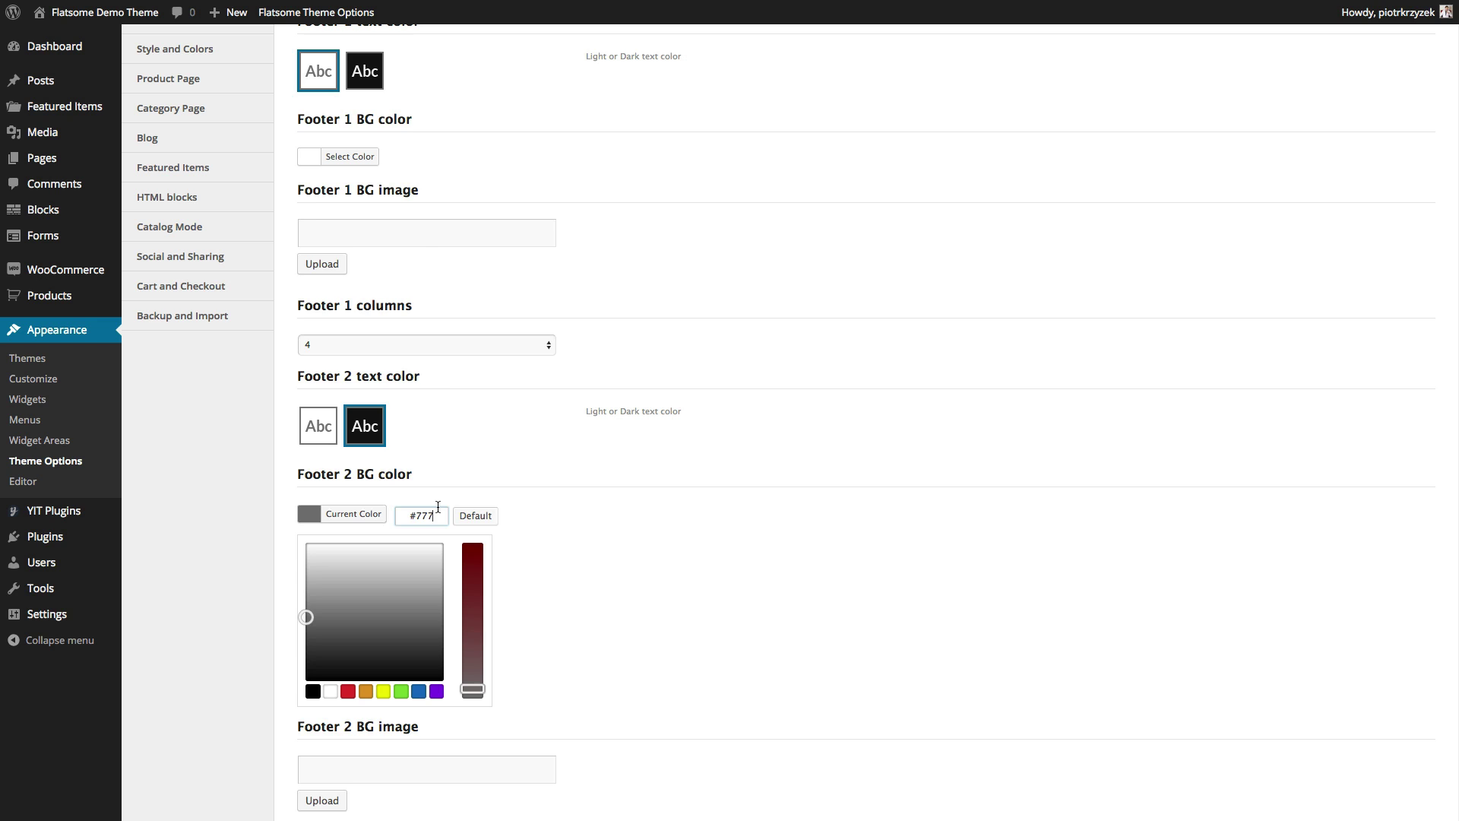
pyautogui.click(622, 496)
pyautogui.scroll(-2, 623, 496)
pyautogui.scroll(-3, 622, 498)
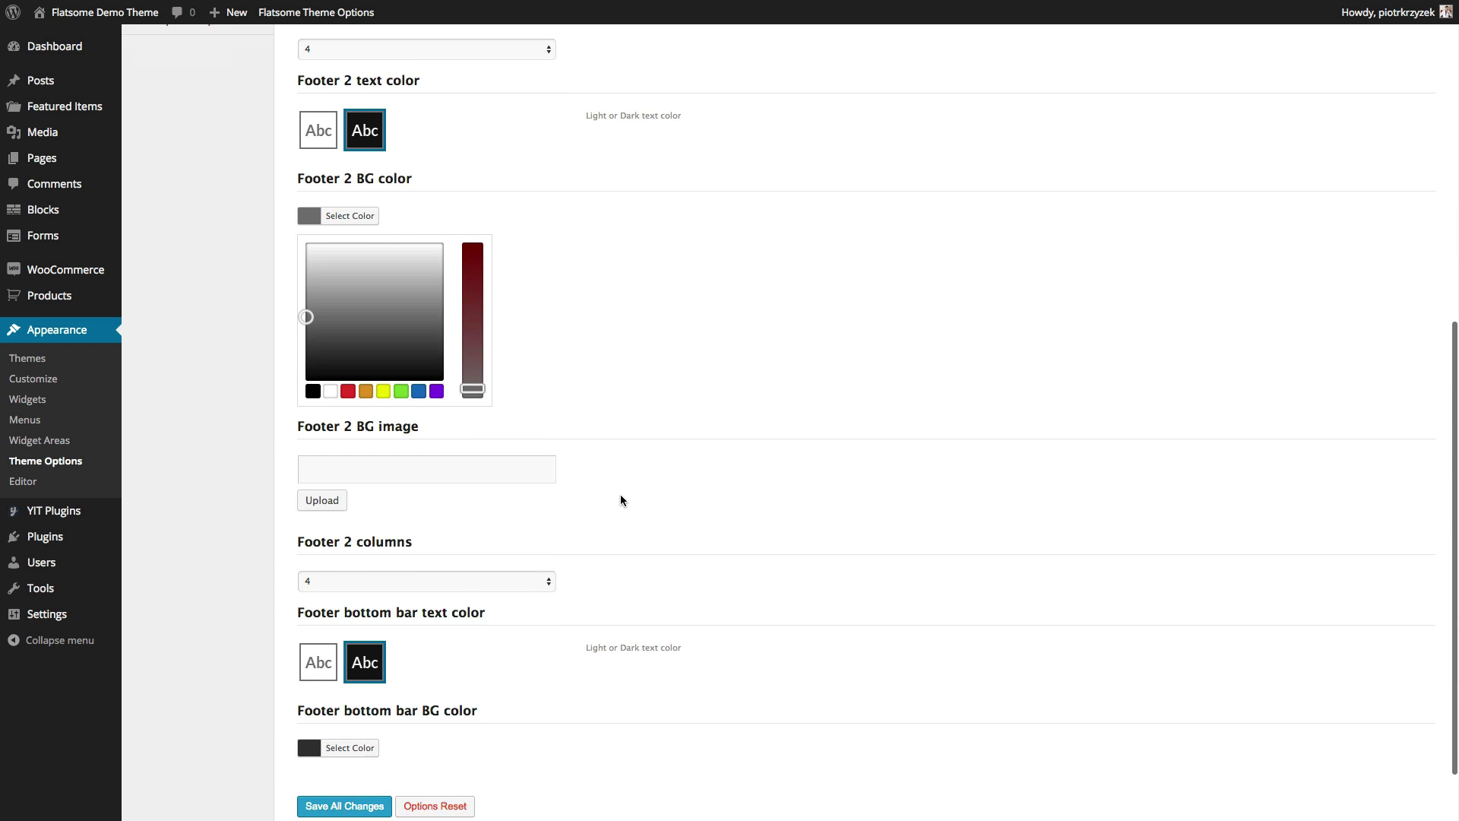
pyautogui.click(574, 494)
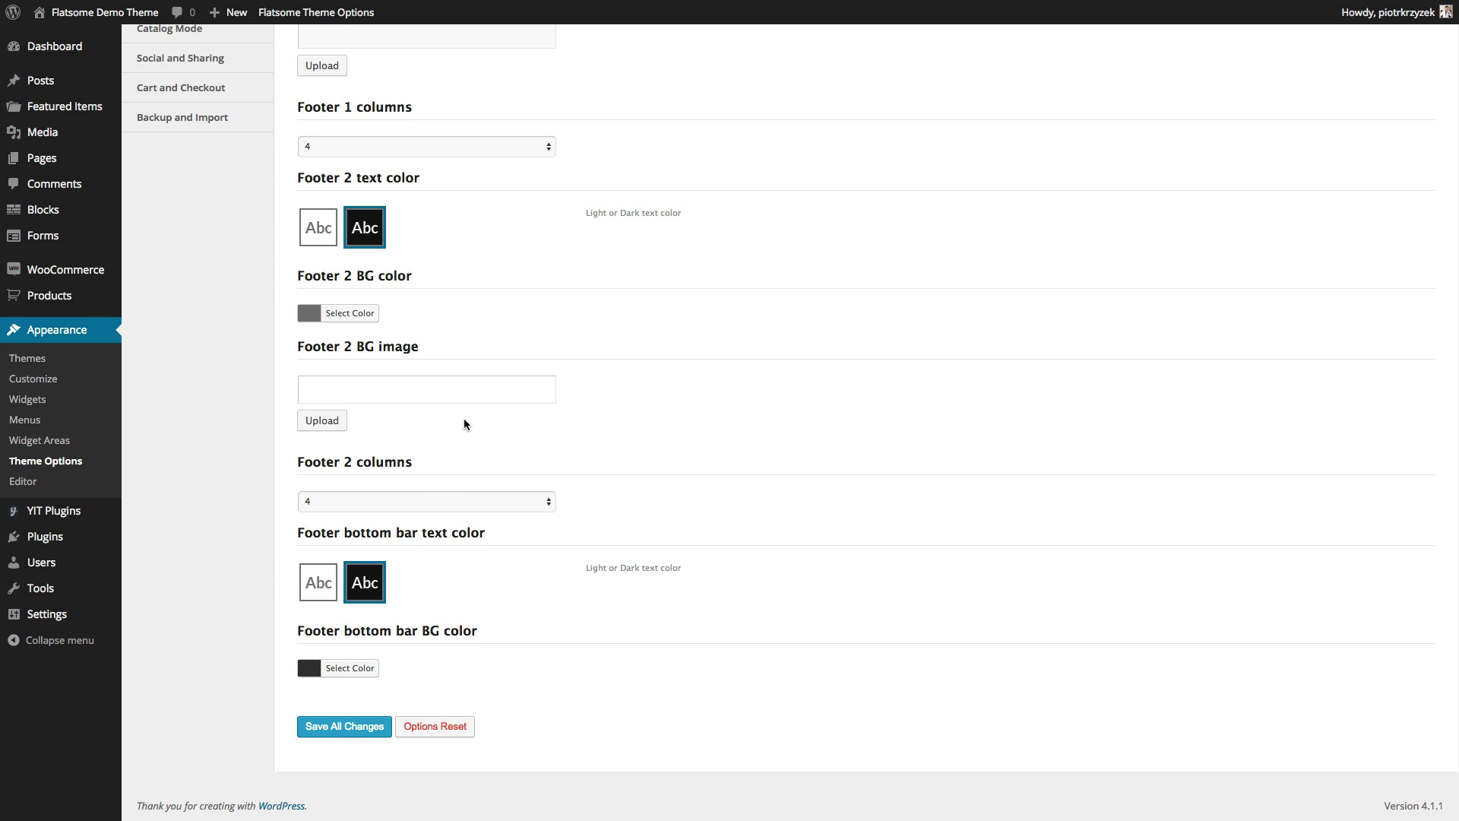
pyautogui.scroll(1, 464, 420)
pyautogui.scroll(2, 464, 419)
pyautogui.scroll(1, 464, 420)
pyautogui.scroll(1, 421, 428)
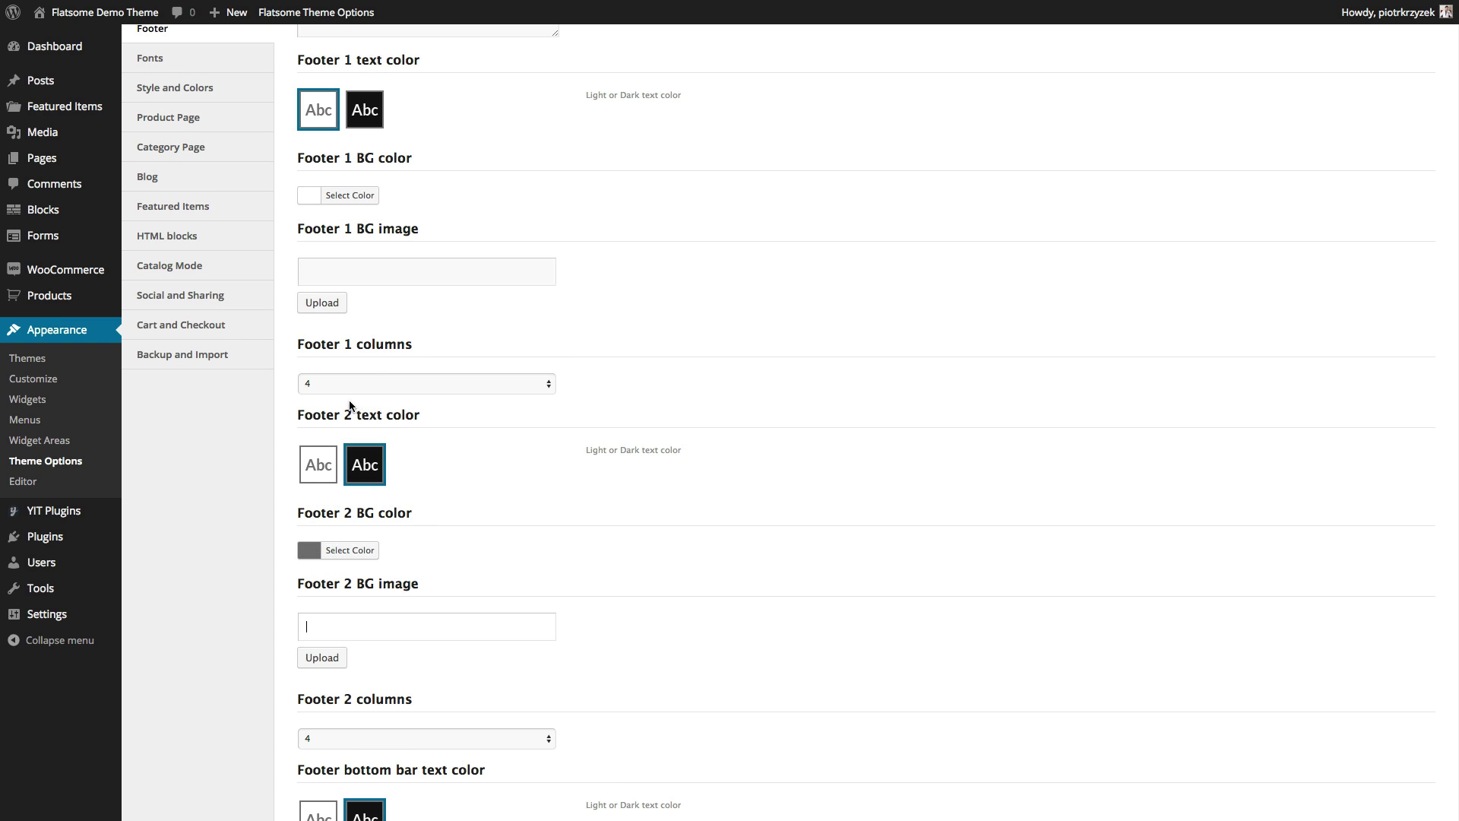
pyautogui.moveTo(326, 415); pyautogui.dragTo(401, 417)
pyautogui.click(481, 127)
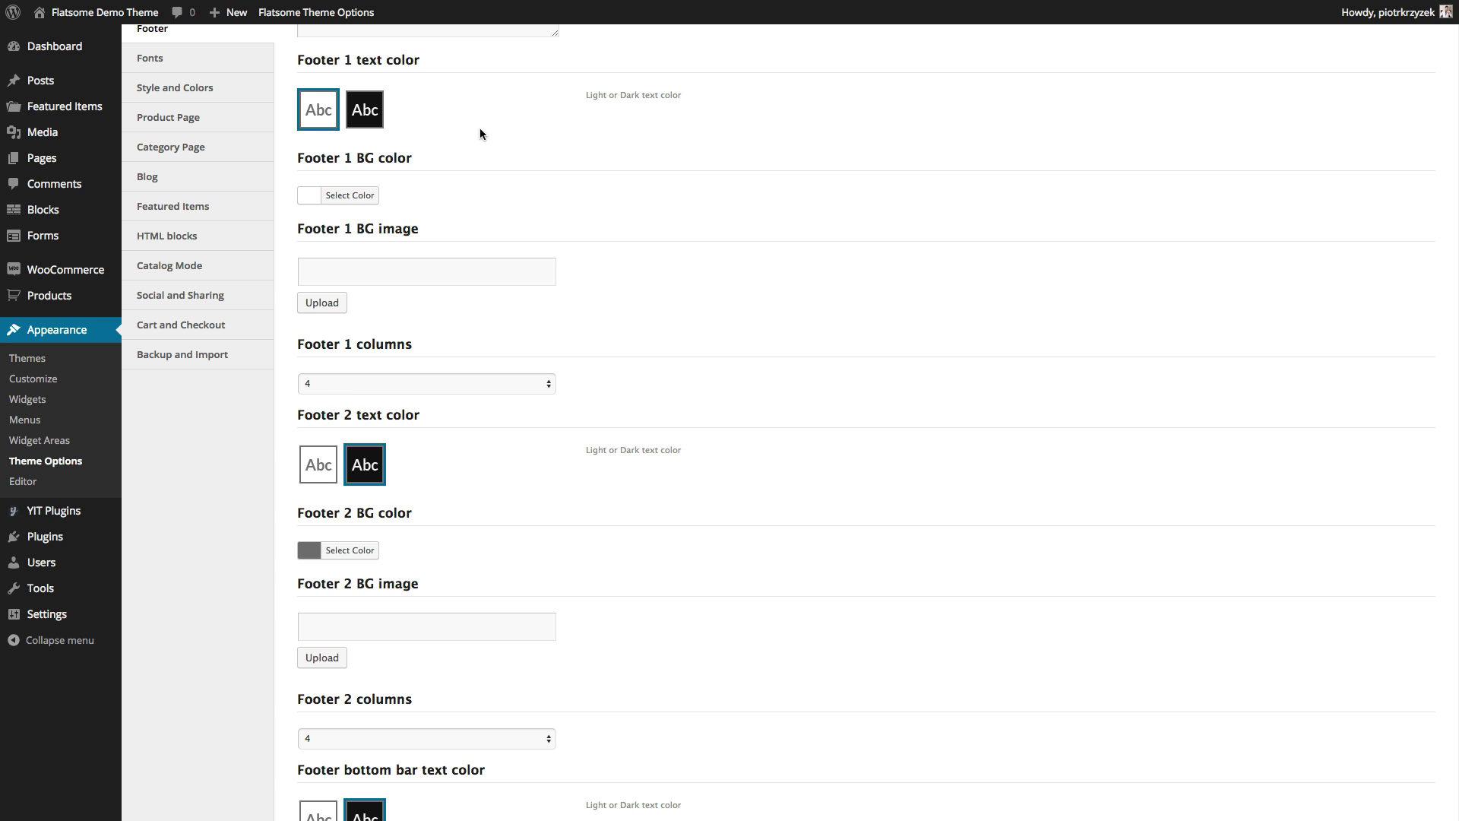
pyautogui.click(310, 115)
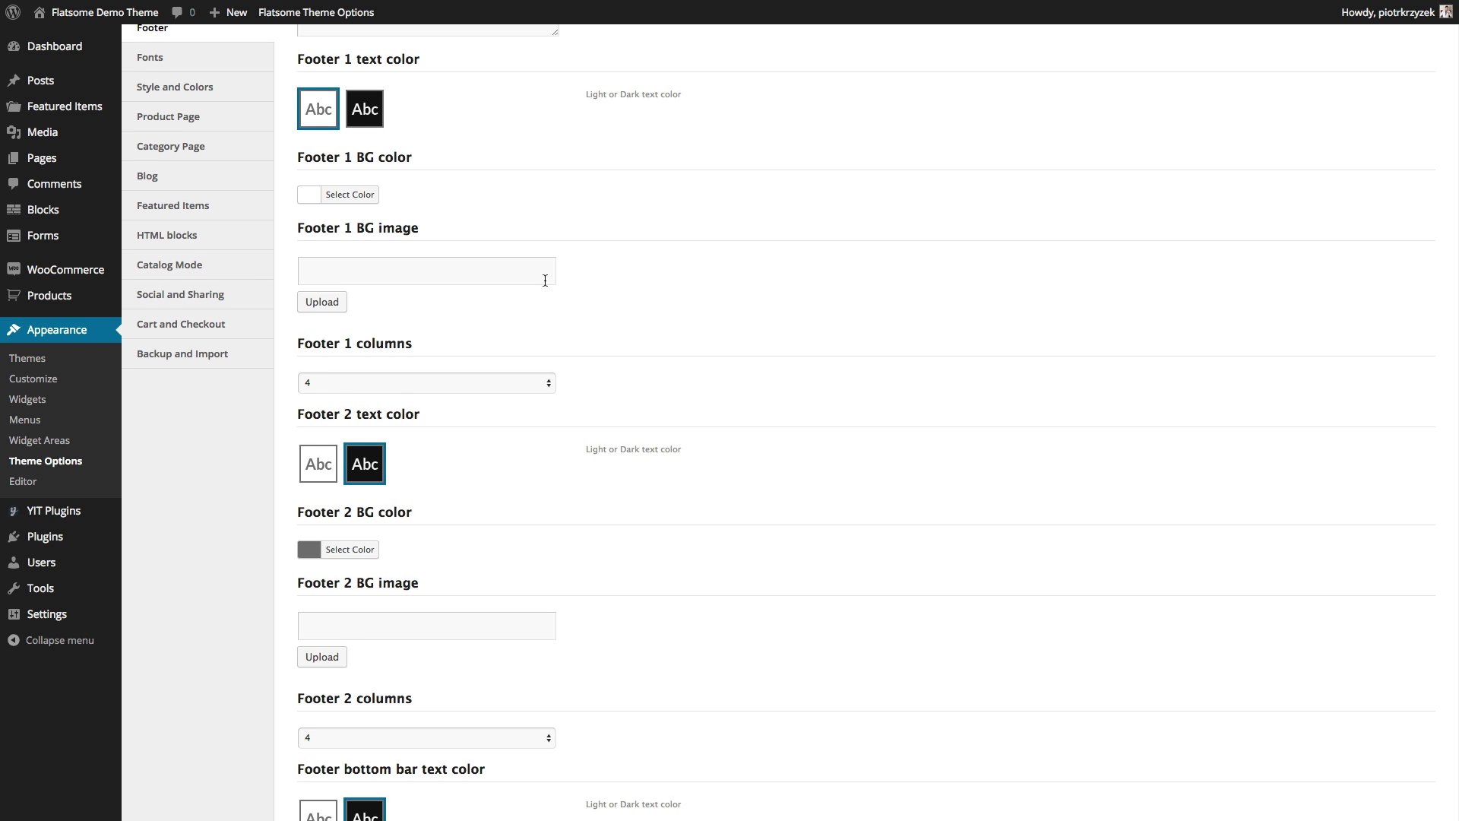
pyautogui.scroll(-5, 546, 279)
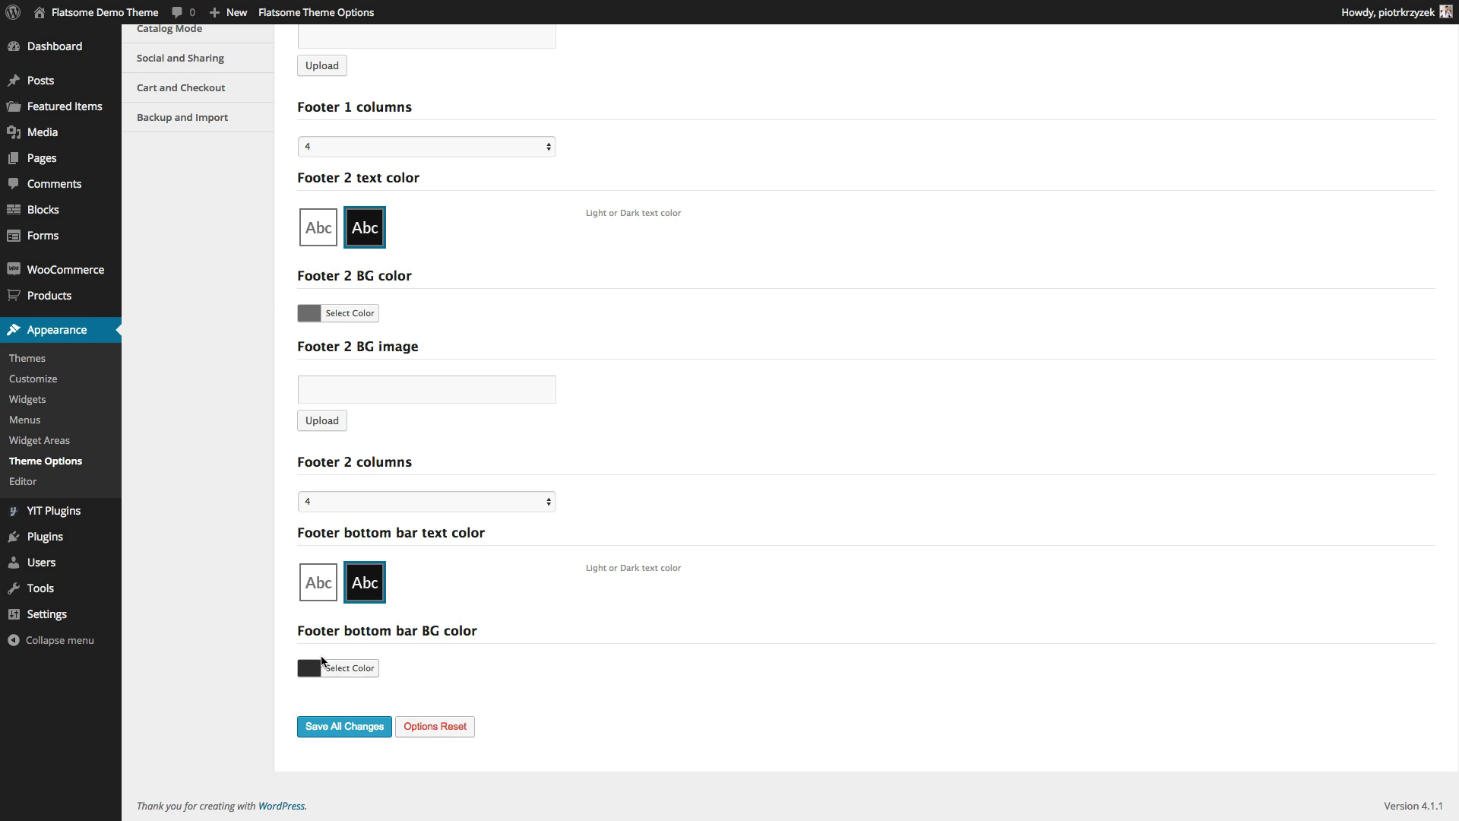
pyautogui.click(342, 668)
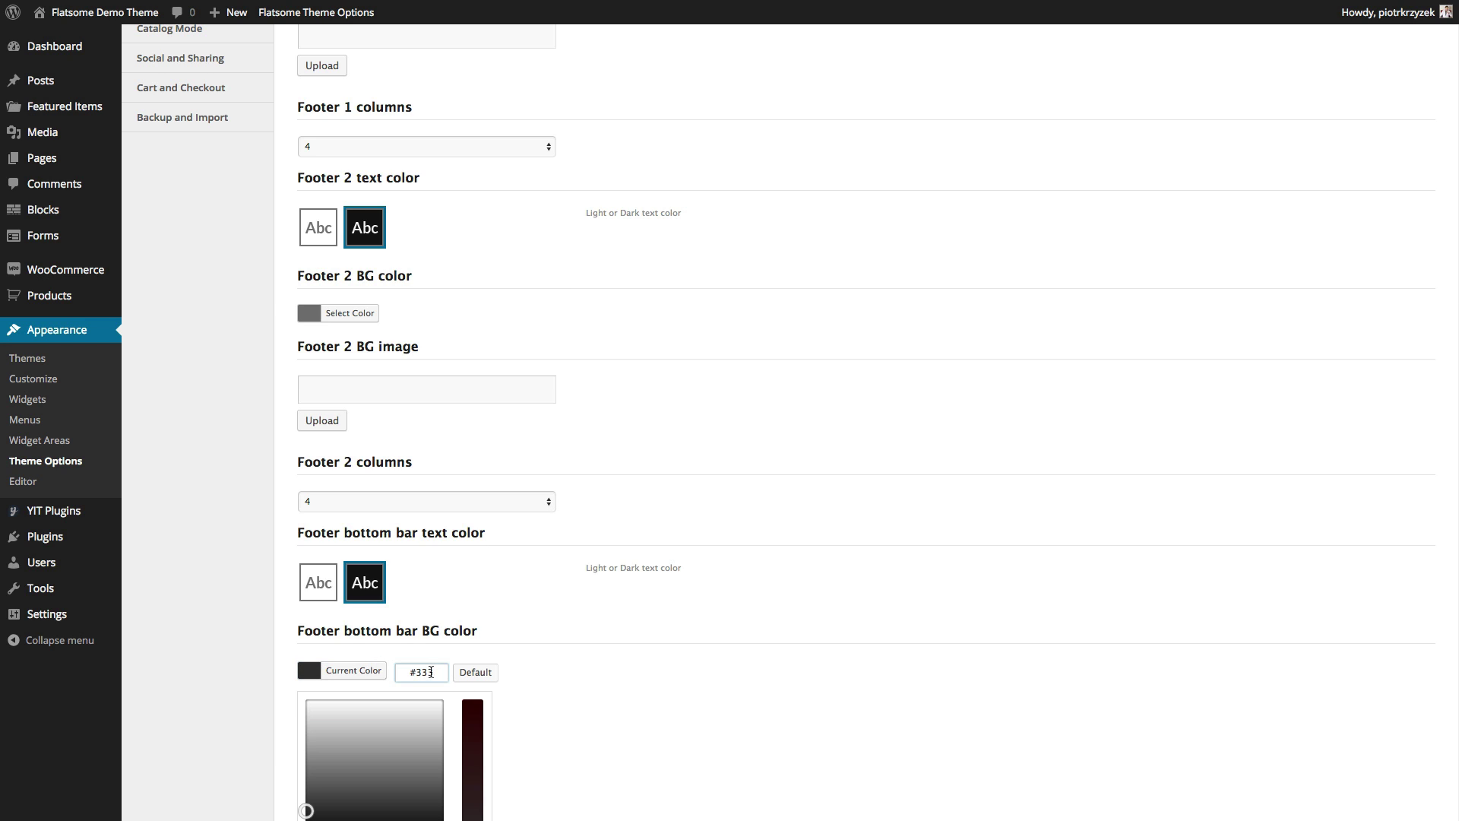
pyautogui.moveTo(429, 672); pyautogui.dragTo(411, 672)
pyautogui.click(597, 674)
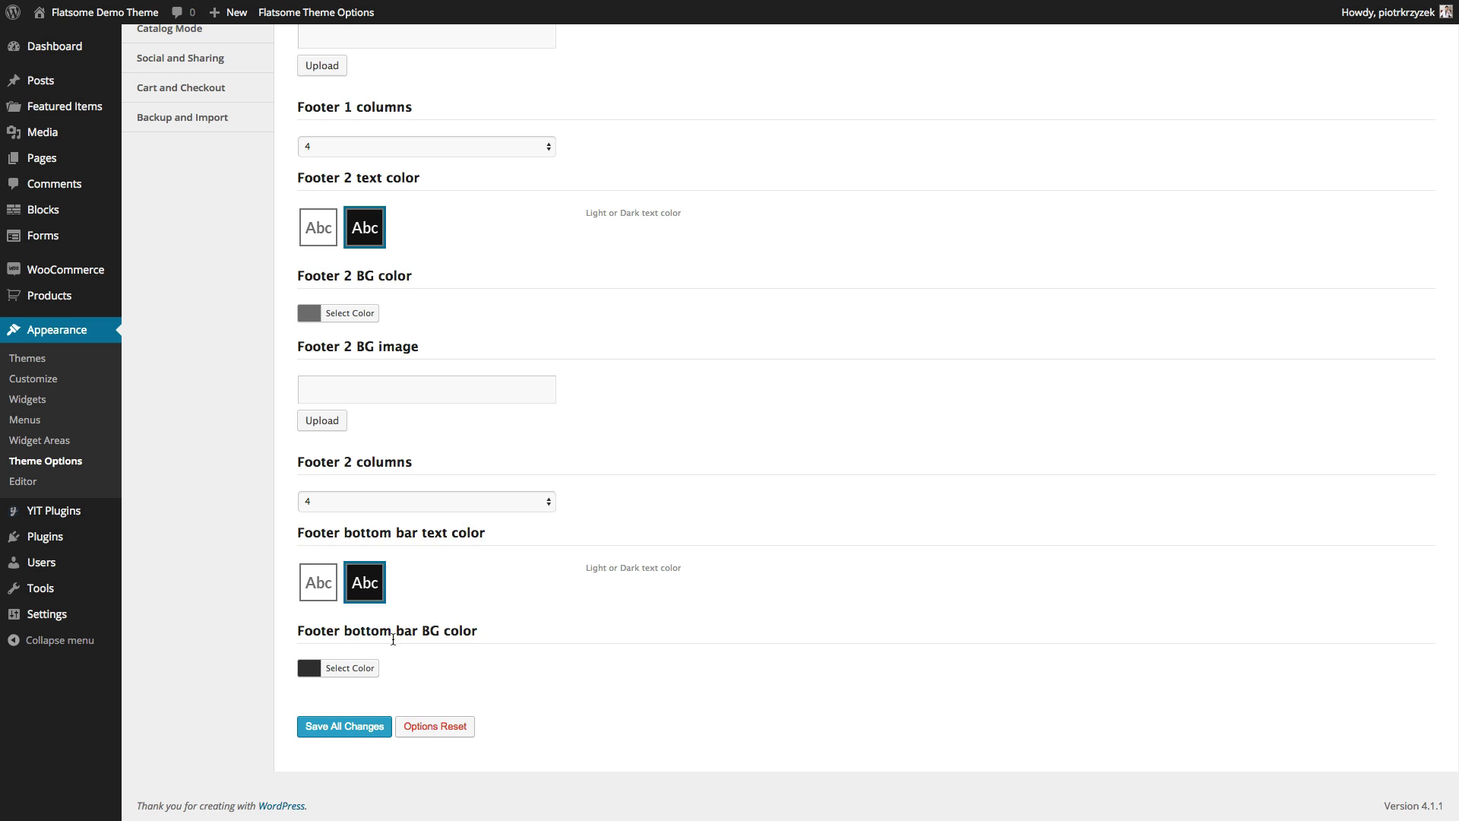
pyautogui.scroll(5, 503, 549)
pyautogui.scroll(3, 502, 548)
pyautogui.scroll(-6, 503, 548)
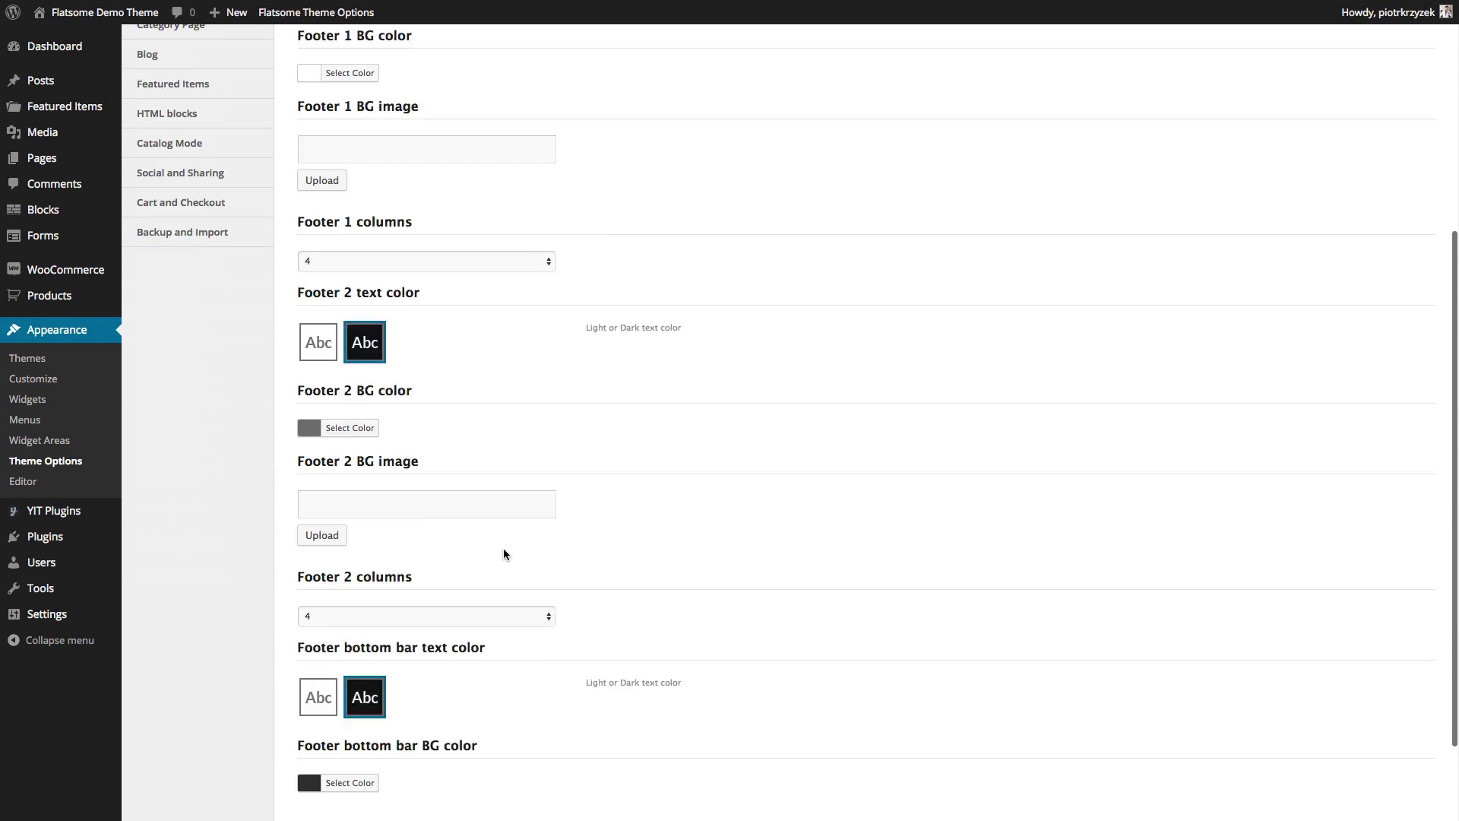
pyautogui.scroll(-2, 503, 548)
# Save All Changes in the footer options and reload the site's front end
pyautogui.click(323, 727)
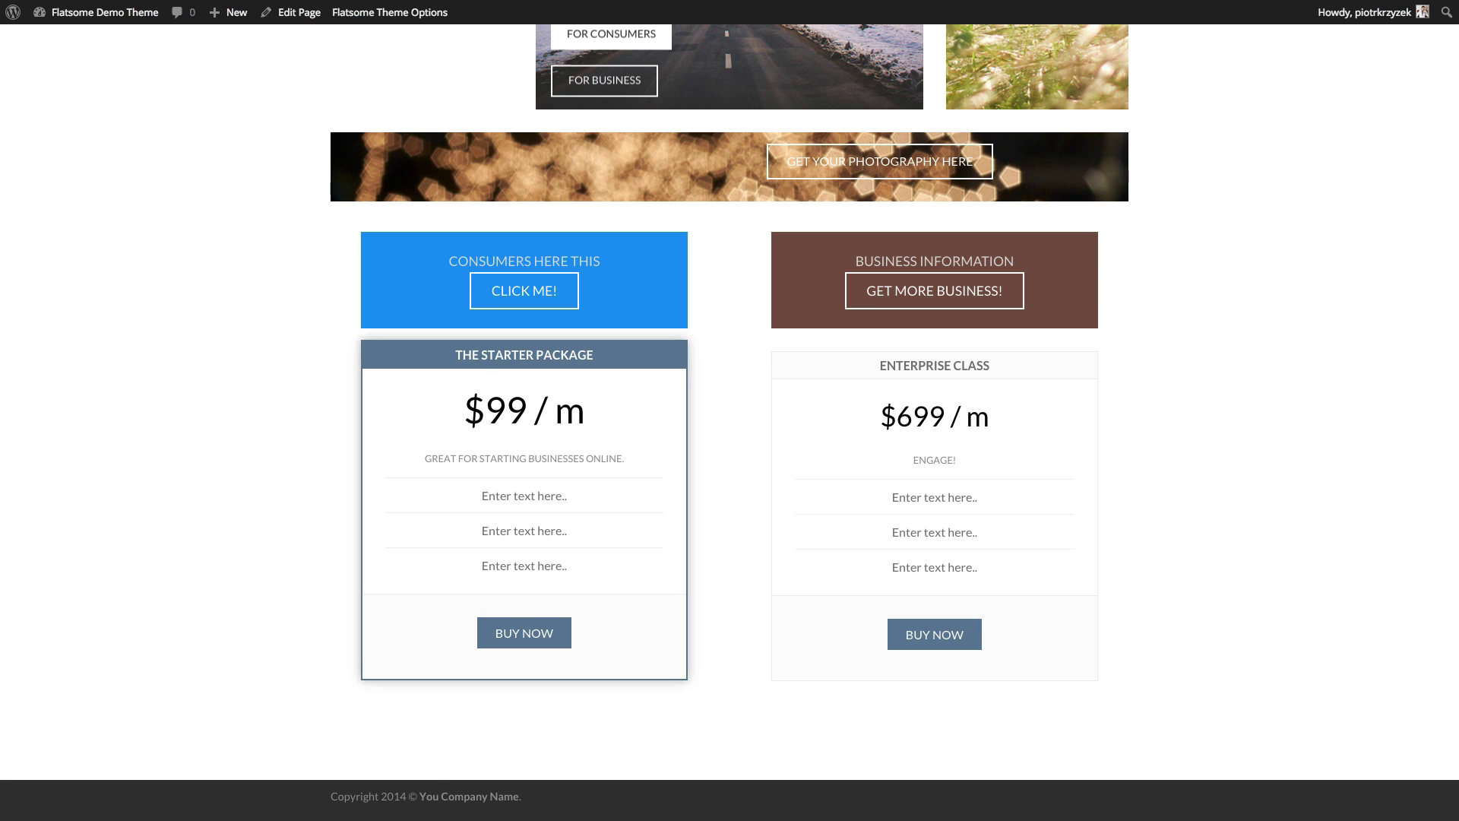
pyautogui.hotkey('ctrl', 'r')
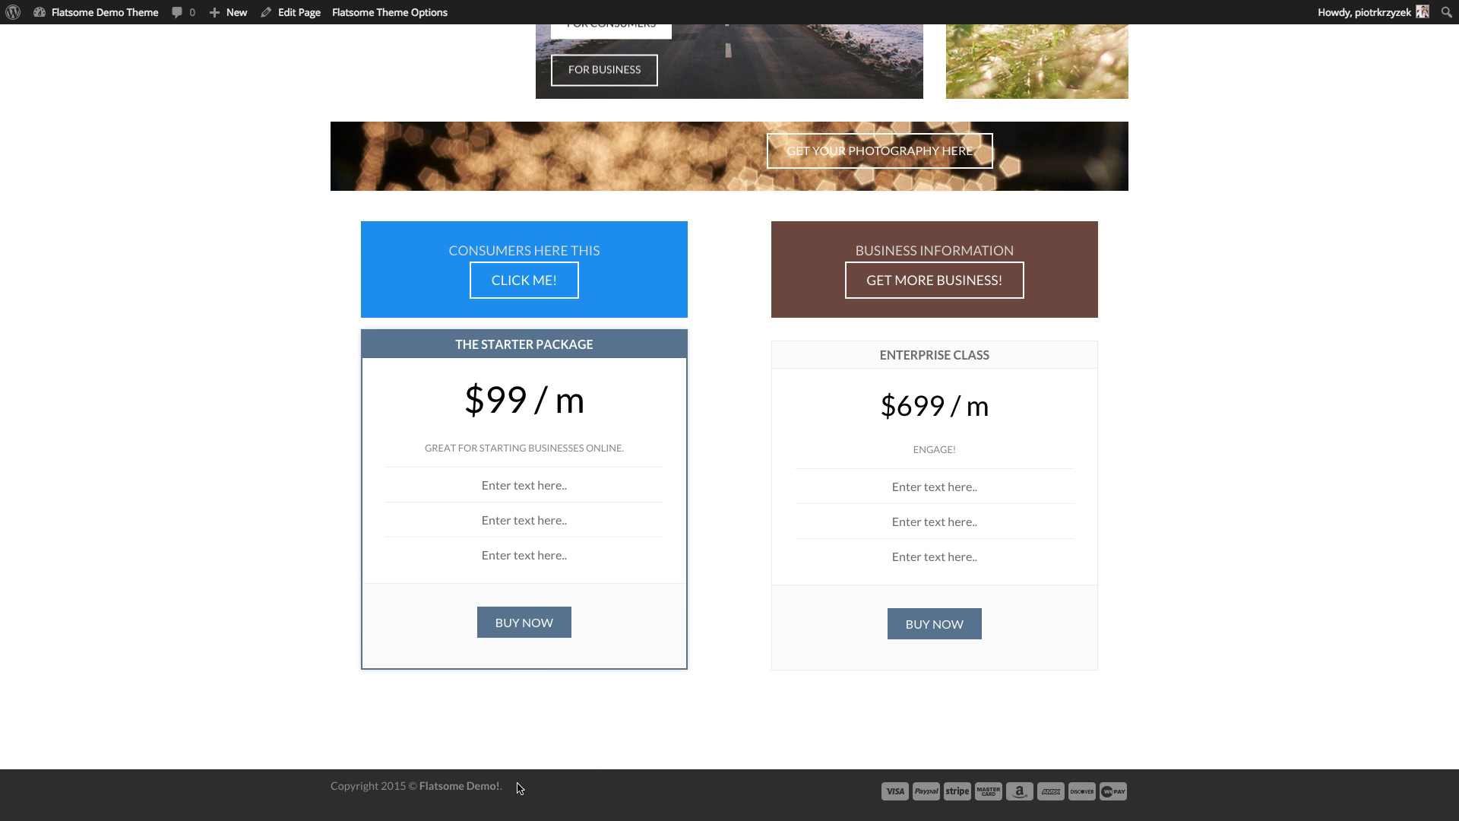
# Clear the stray selection on the Footer options page and go to Appearance > Menus
pyautogui.moveTo(532, 784); pyautogui.dragTo(327, 771)
pyautogui.click(318, 777)
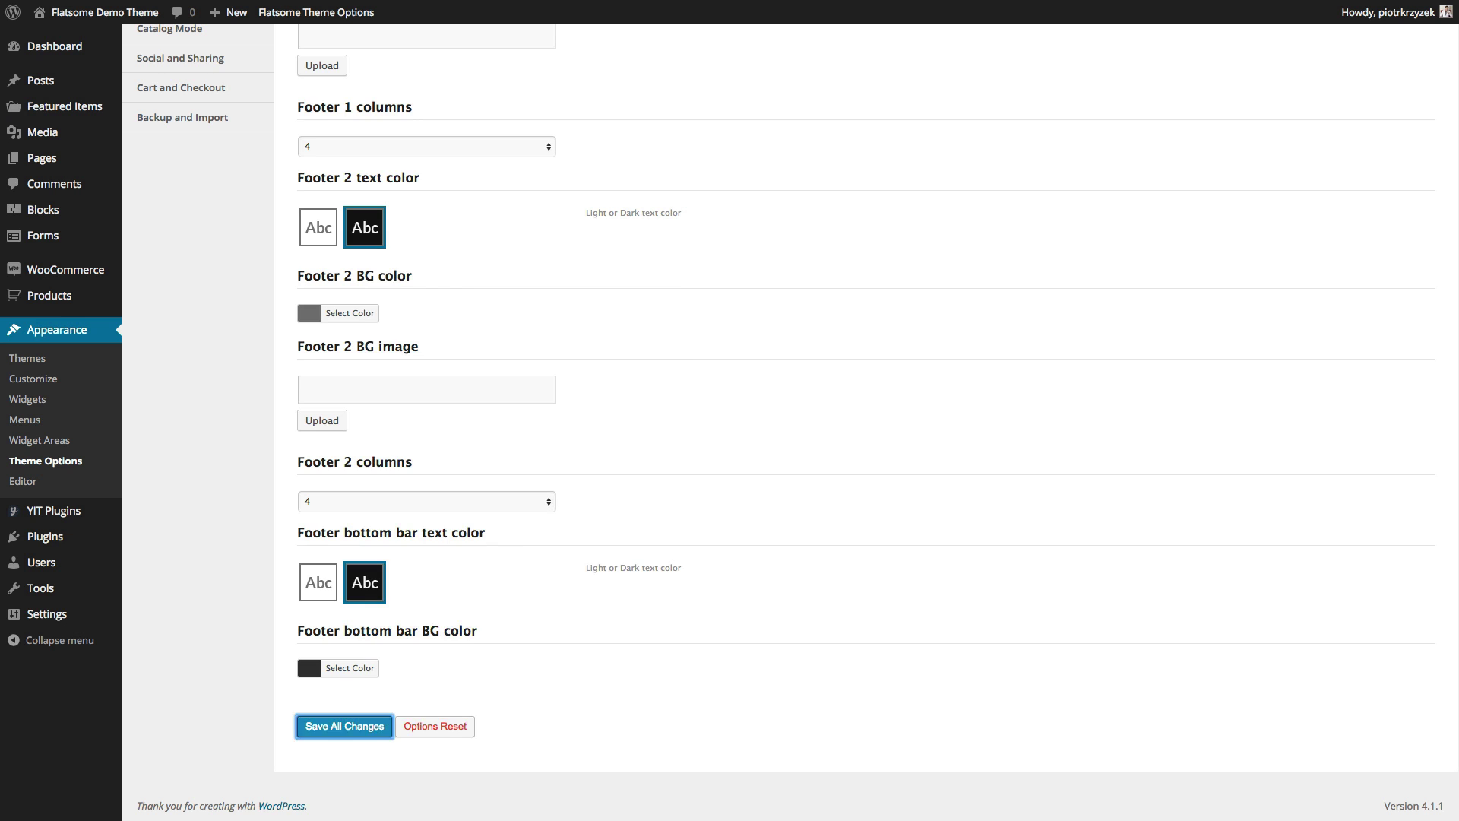
pyautogui.scroll(2, 387, 594)
pyautogui.scroll(5, 386, 594)
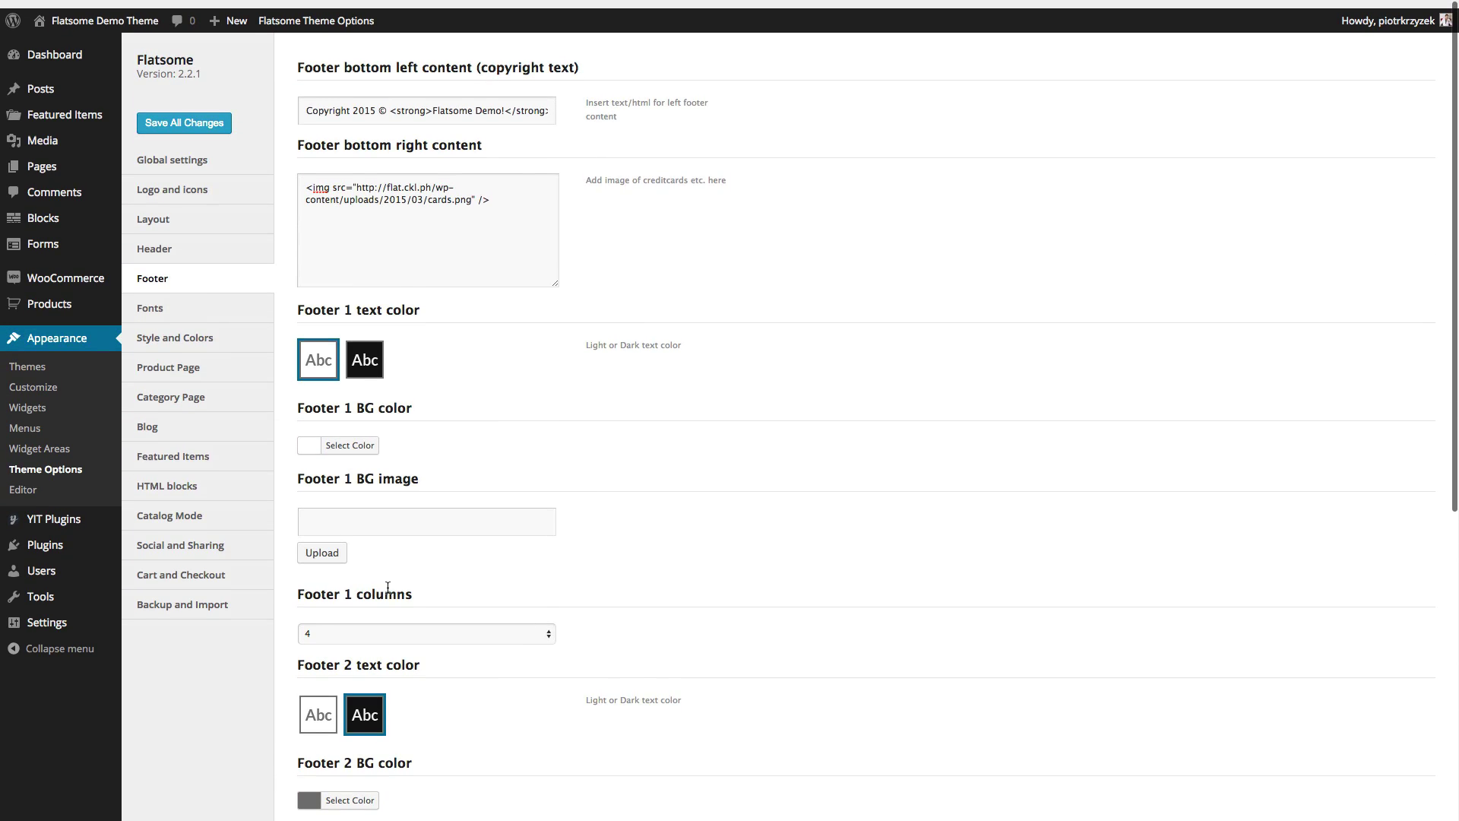
pyautogui.click(25, 400)
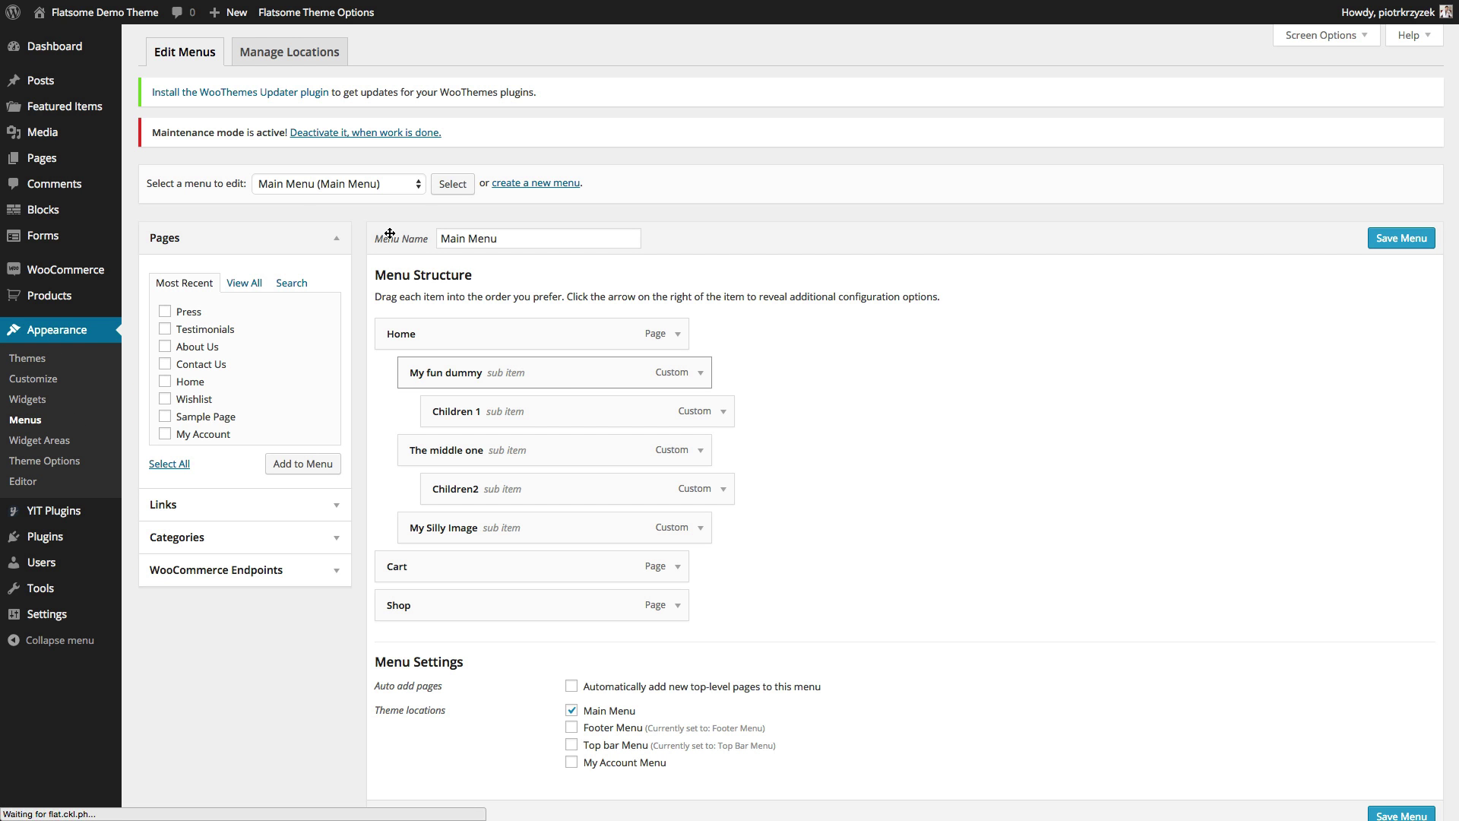
# Choose Footer Menu in the 'Select a menu to edit' dropdown and load it
pyautogui.click(293, 185)
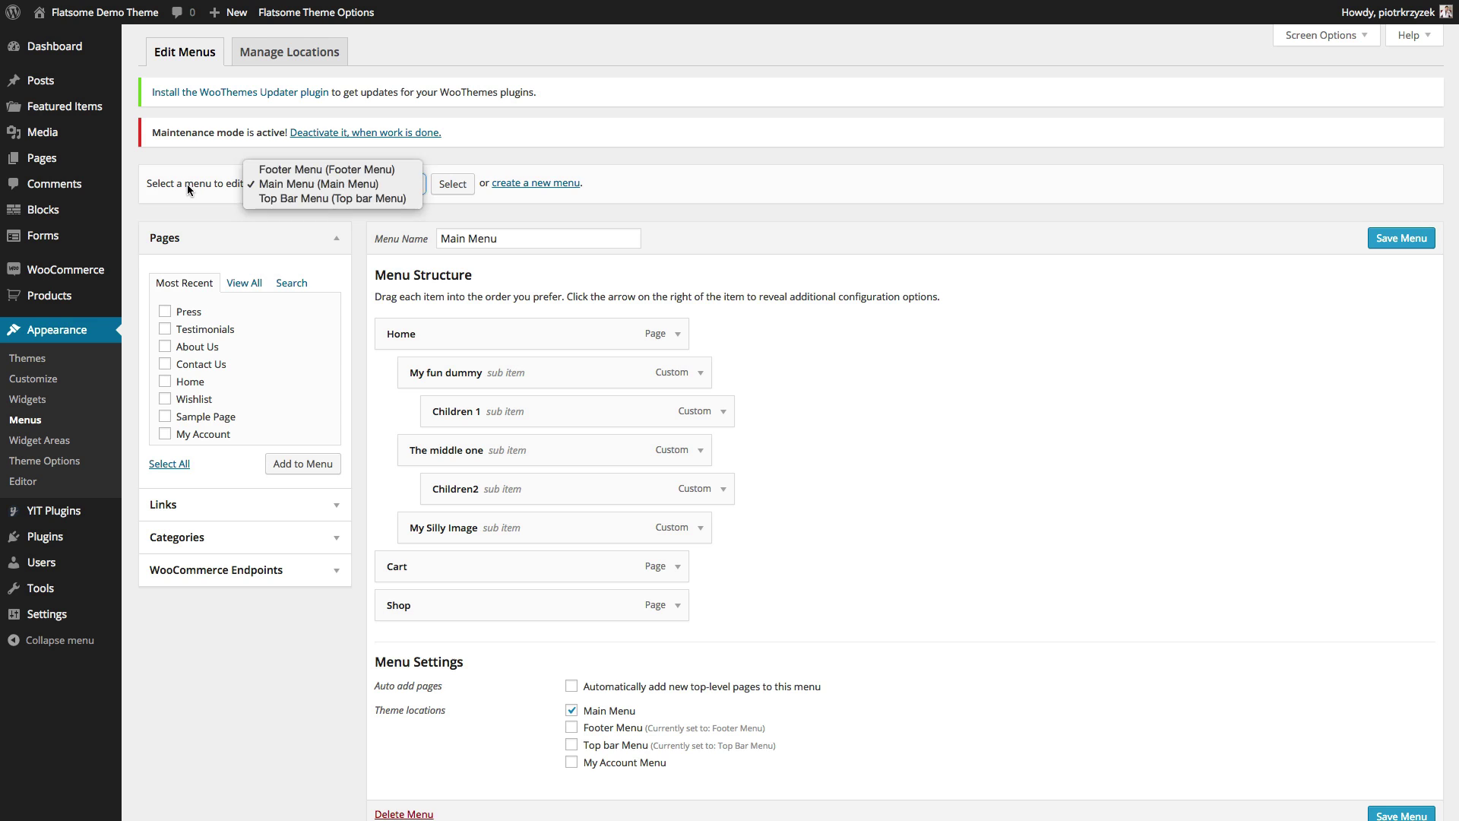
pyautogui.click(171, 188)
pyautogui.click(303, 188)
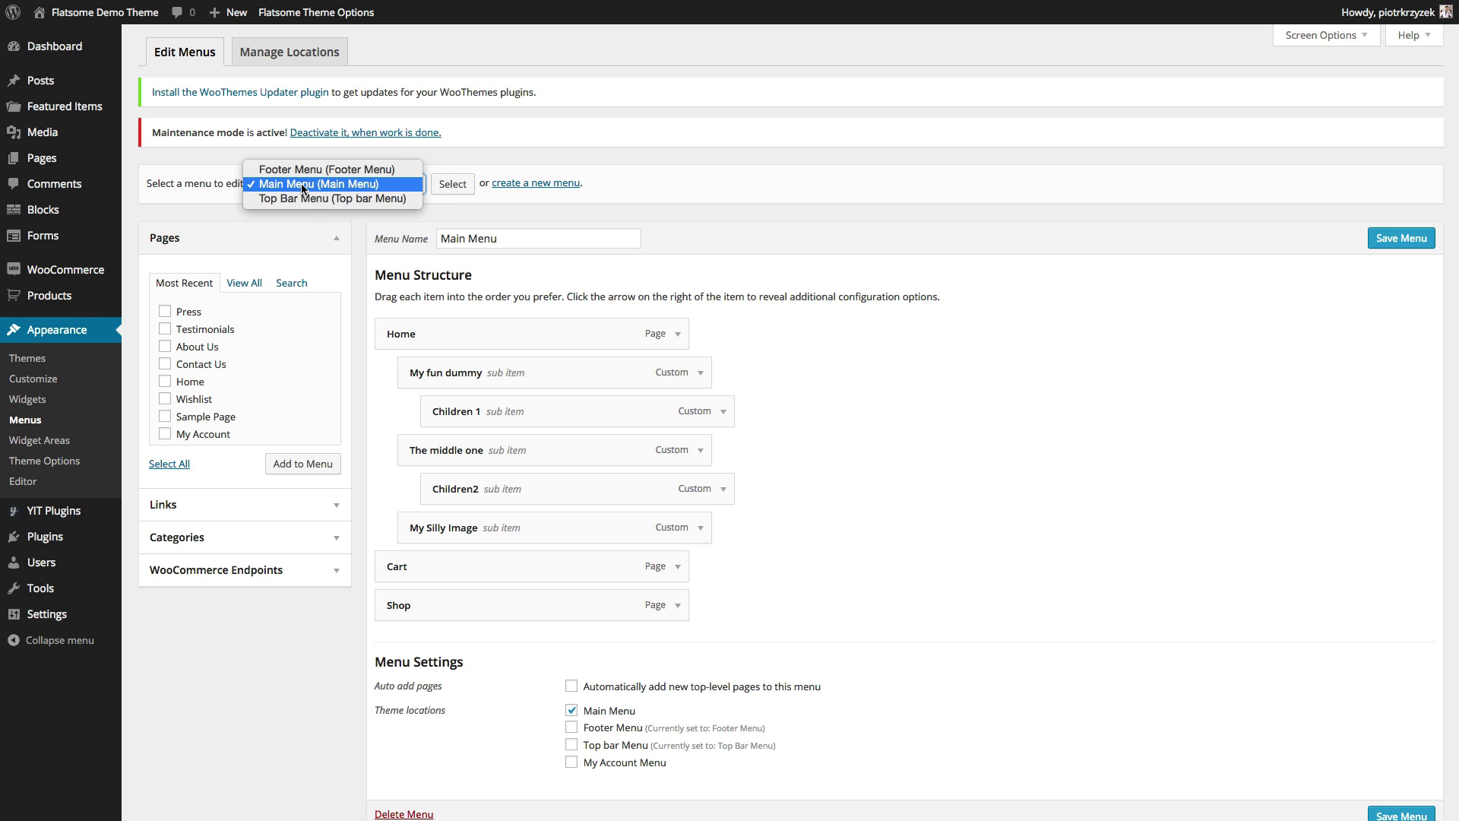
pyautogui.click(294, 171)
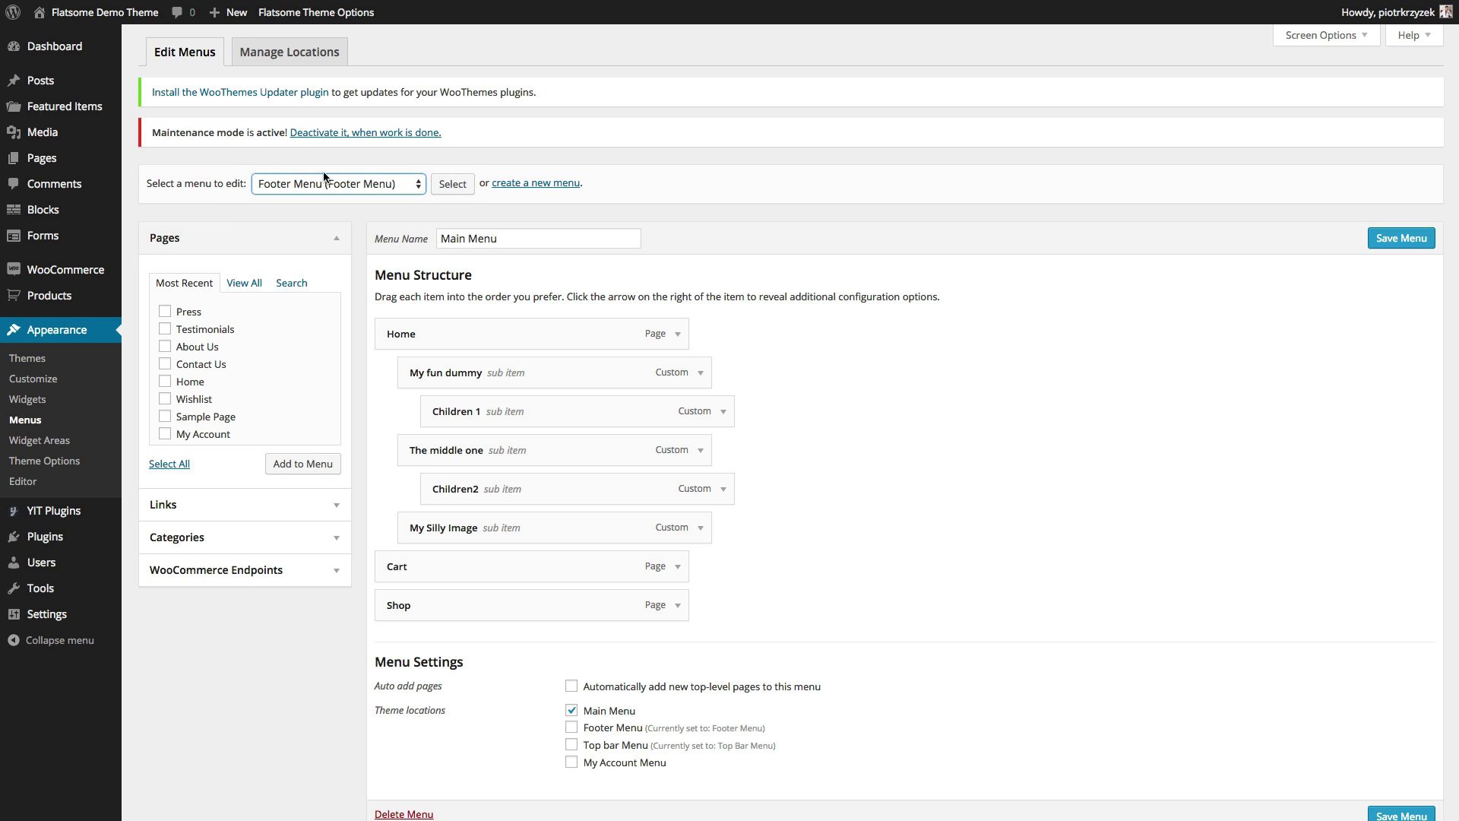
pyautogui.click(448, 188)
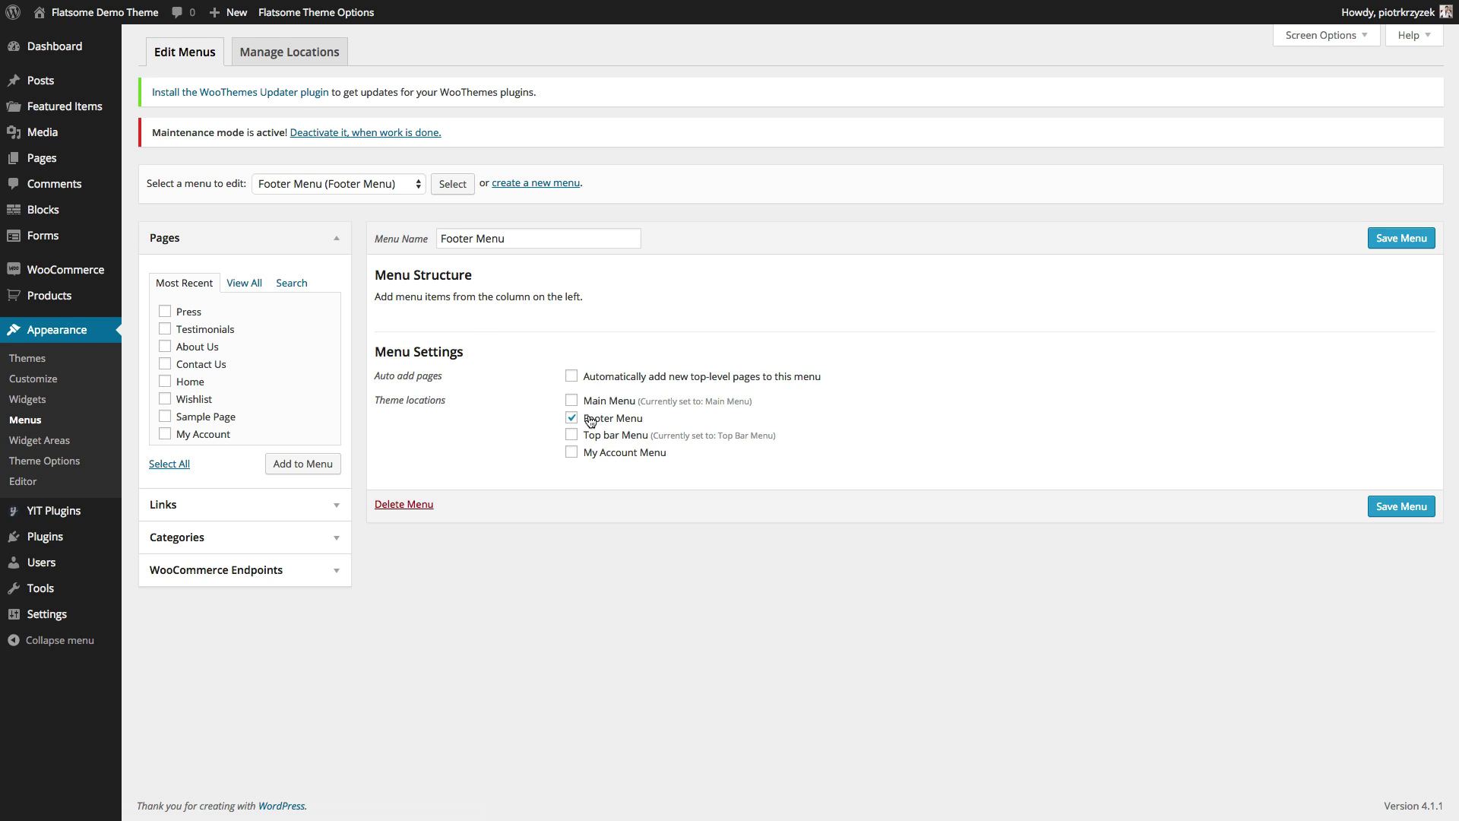
# Add Home, Contact Us, About Us, Press, Testimonials and My Account to the Footer Menu
pyautogui.click(166, 383)
pyautogui.click(166, 364)
pyautogui.click(165, 346)
pyautogui.click(164, 312)
pyautogui.scroll(-2, 167, 423)
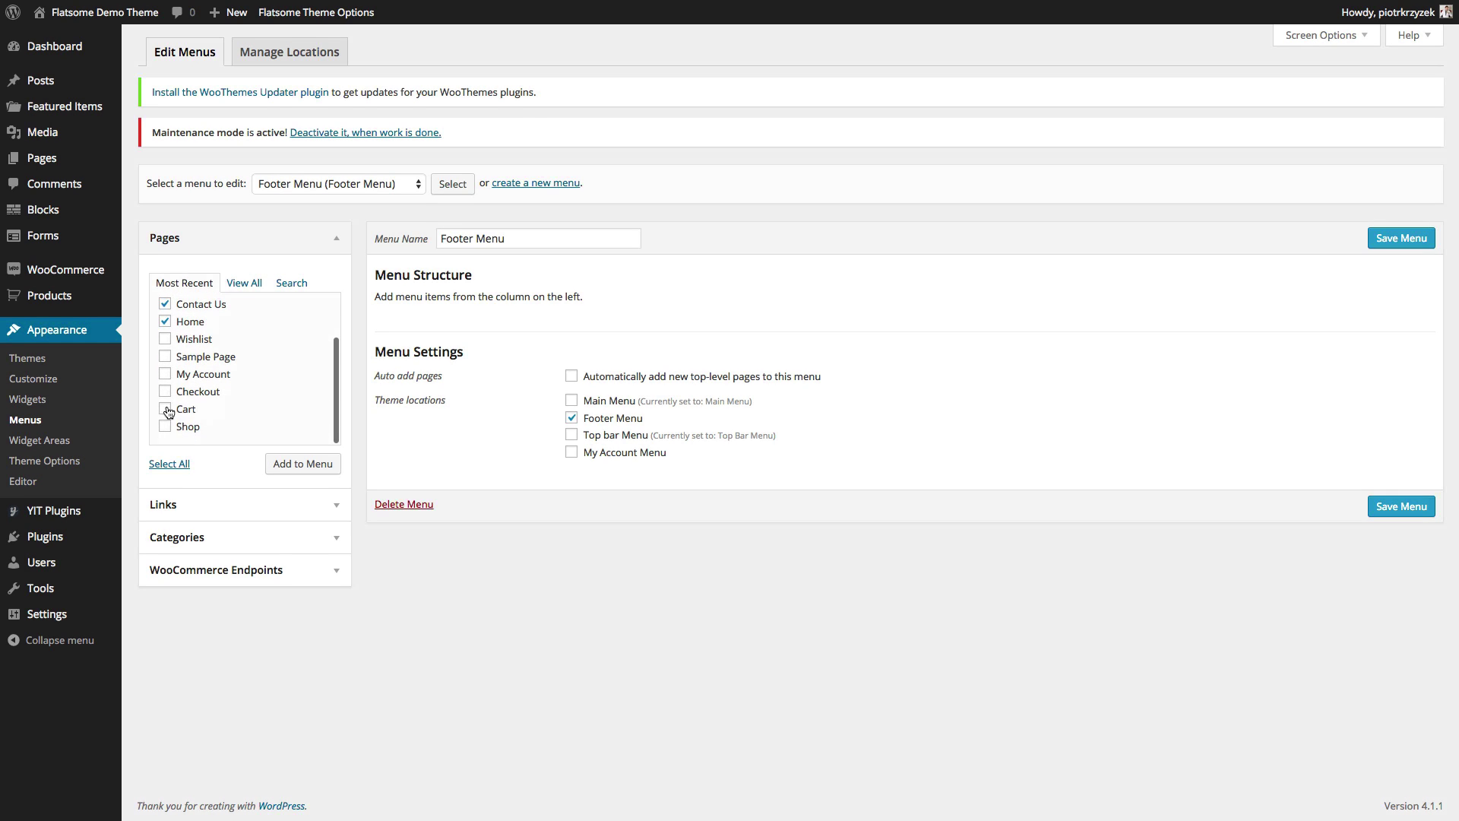
pyautogui.click(166, 375)
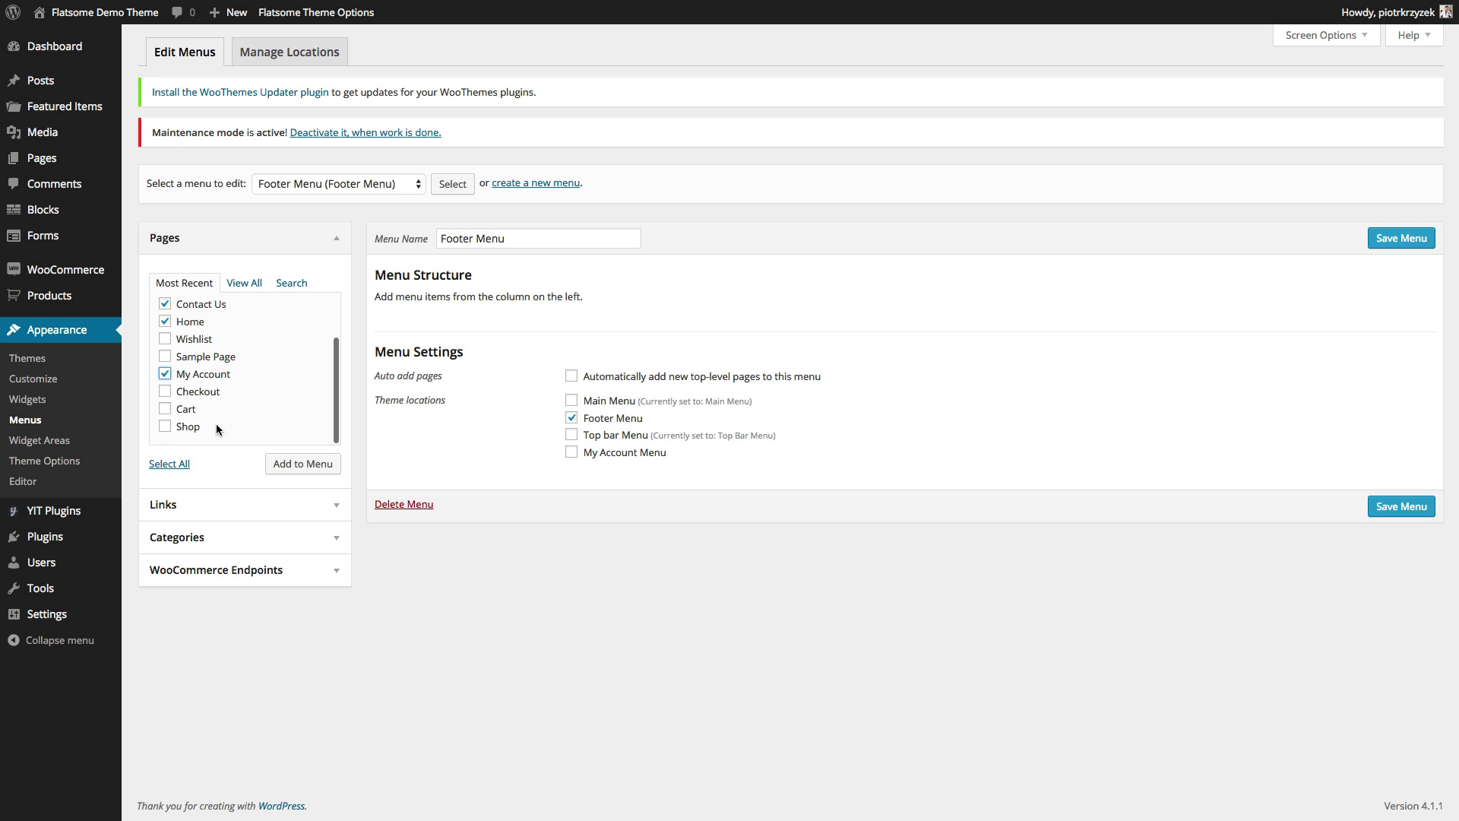
pyautogui.click(311, 463)
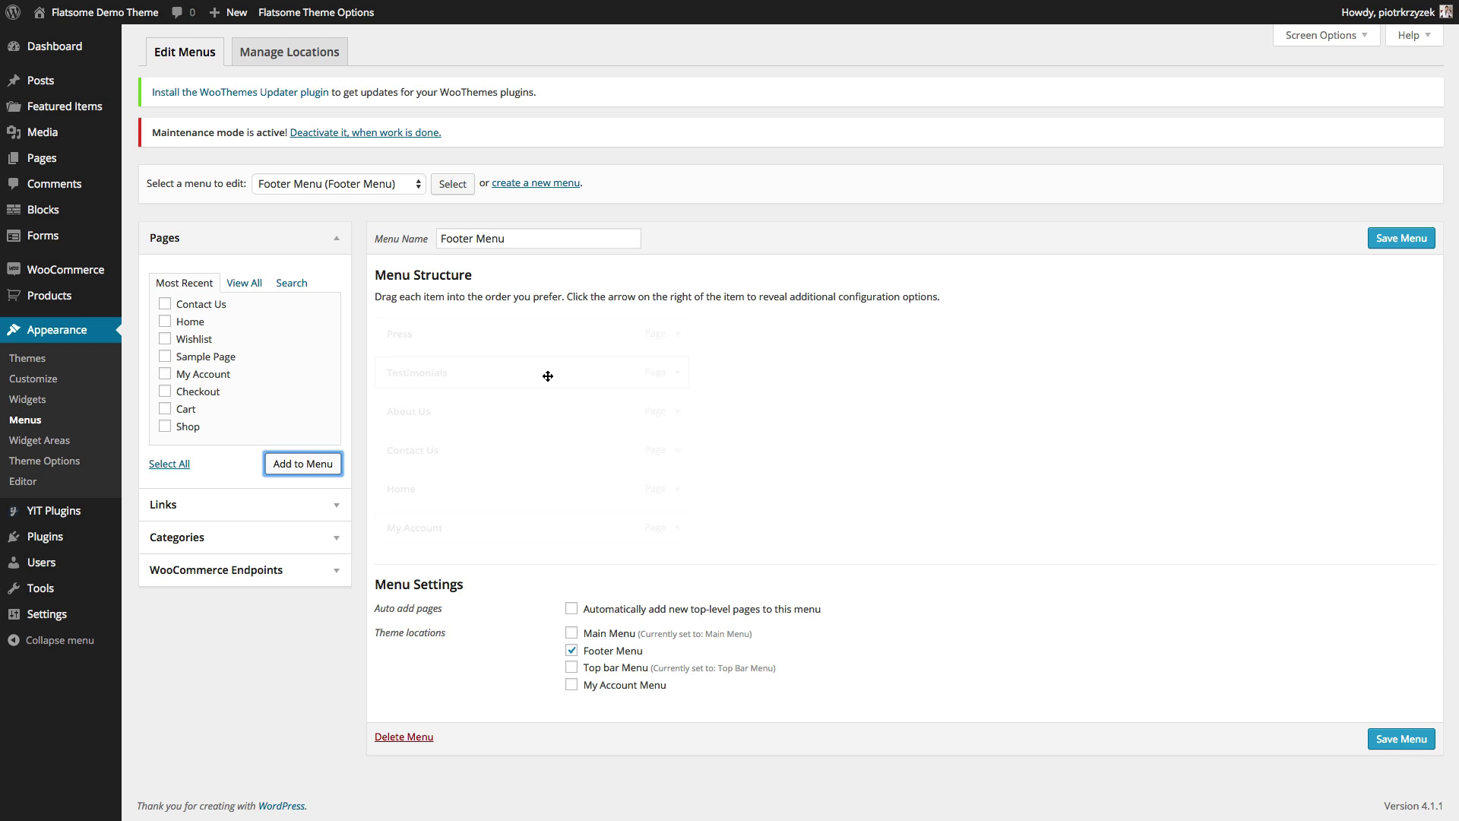
# Reorder the menu to Home, About Us first and Contact Us last, then save
pyautogui.moveTo(413, 489); pyautogui.dragTo(414, 331)
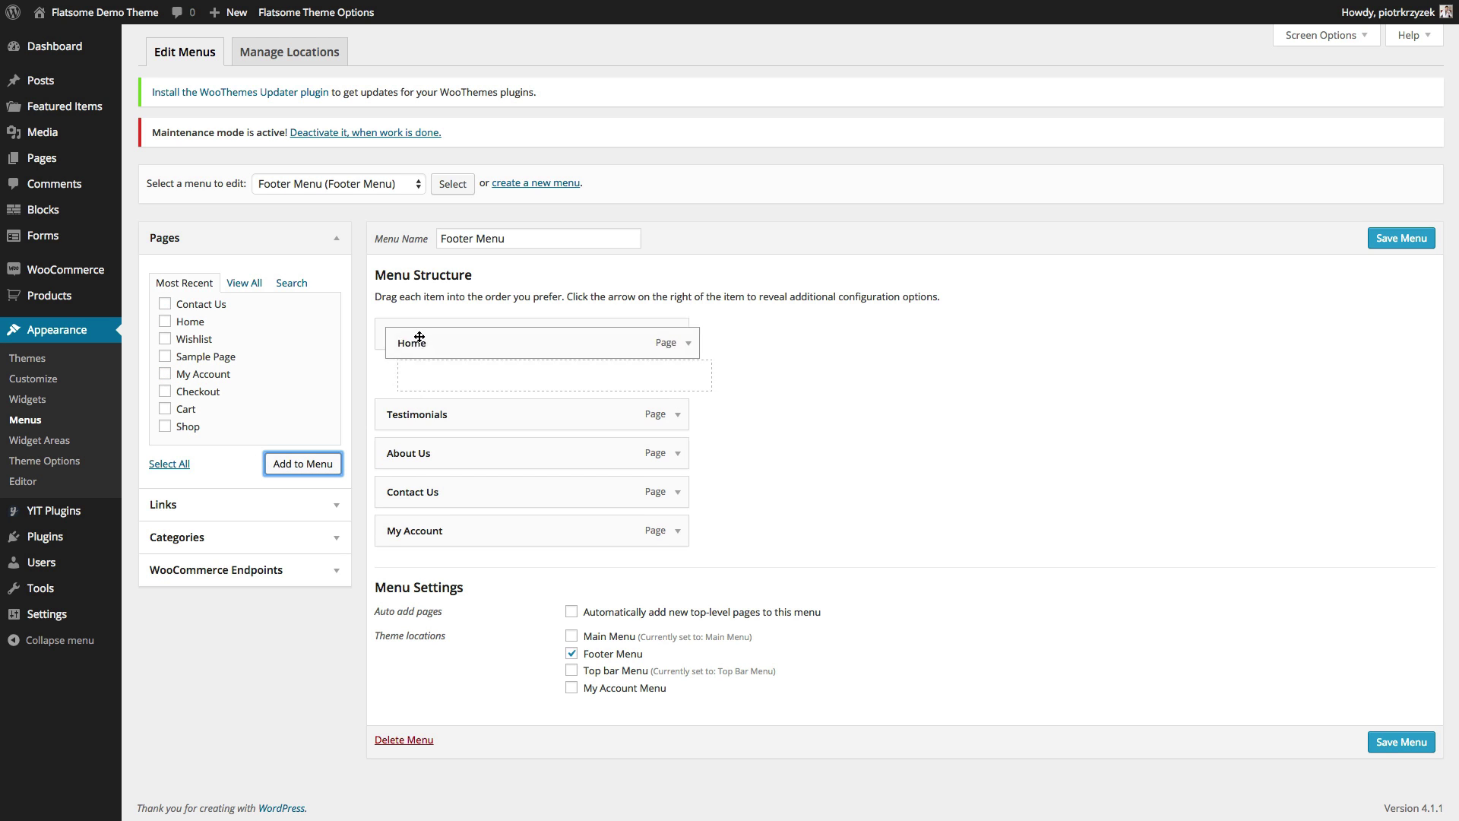
pyautogui.moveTo(423, 451); pyautogui.dragTo(420, 372)
pyautogui.moveTo(413, 491); pyautogui.dragTo(416, 553)
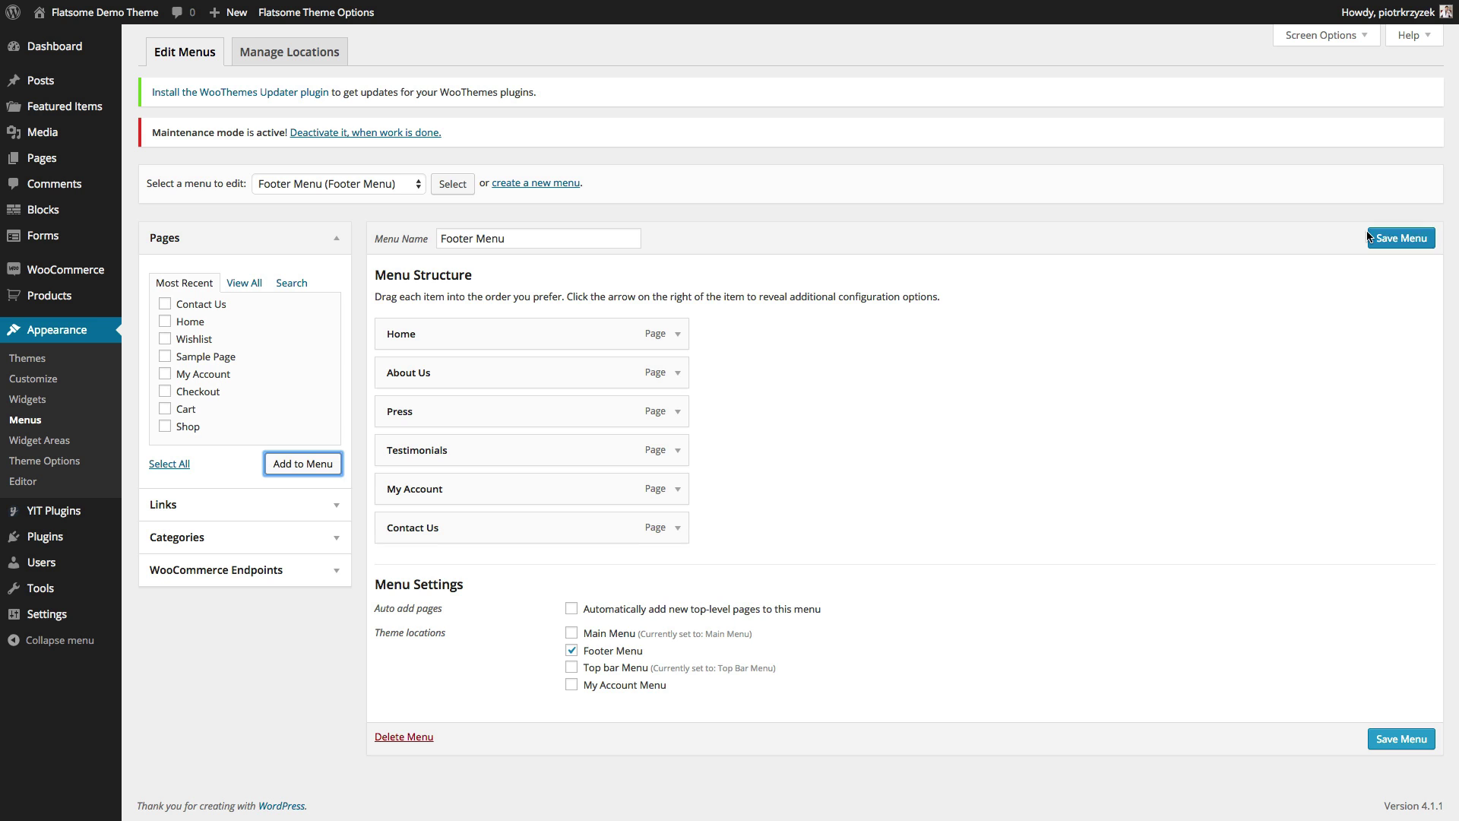
pyautogui.click(1390, 239)
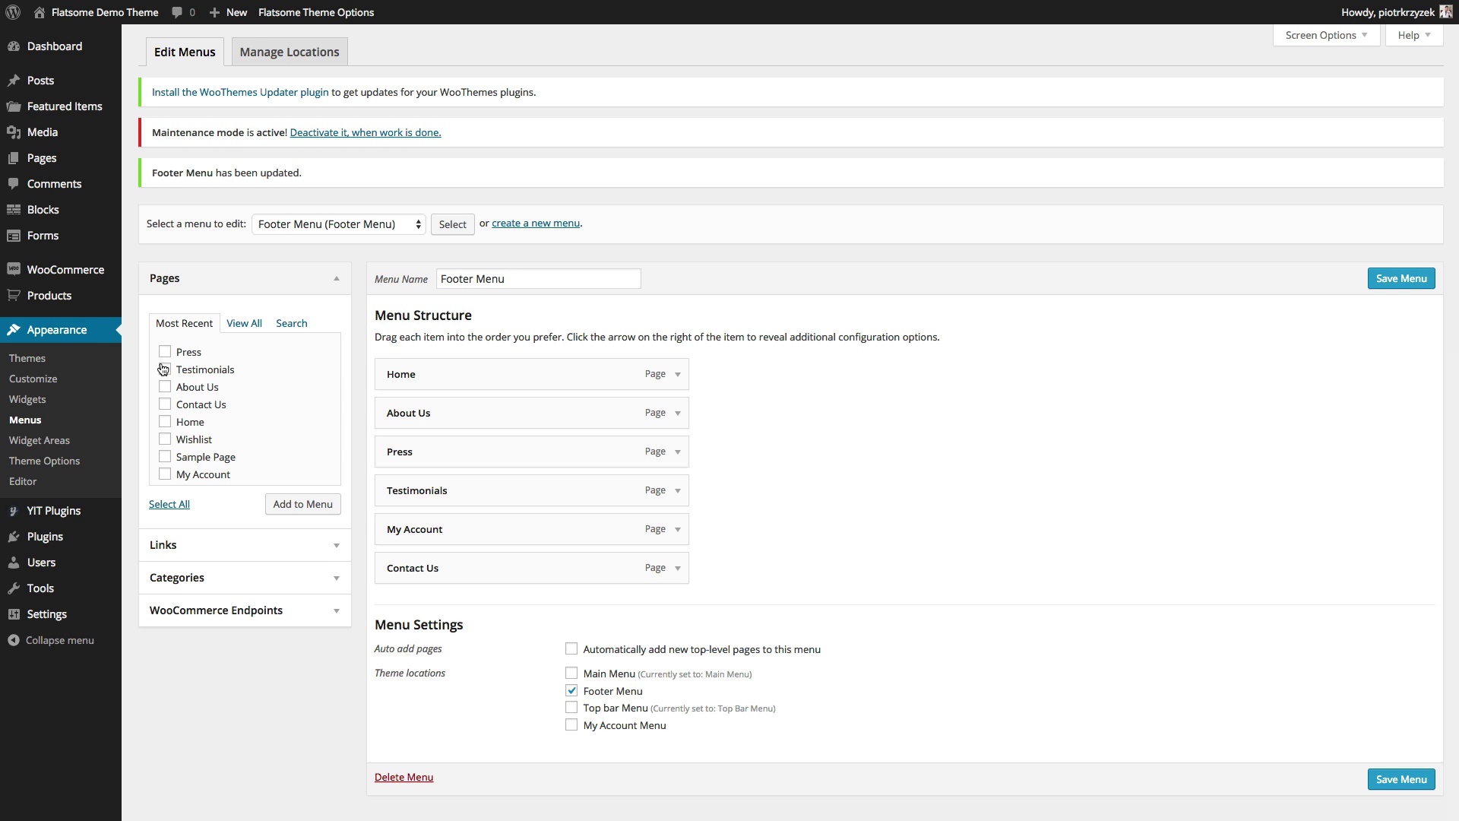
# Go to Appearance > Widgets and expand the Footer 1 and Footer 2 areas
pyautogui.click(24, 401)
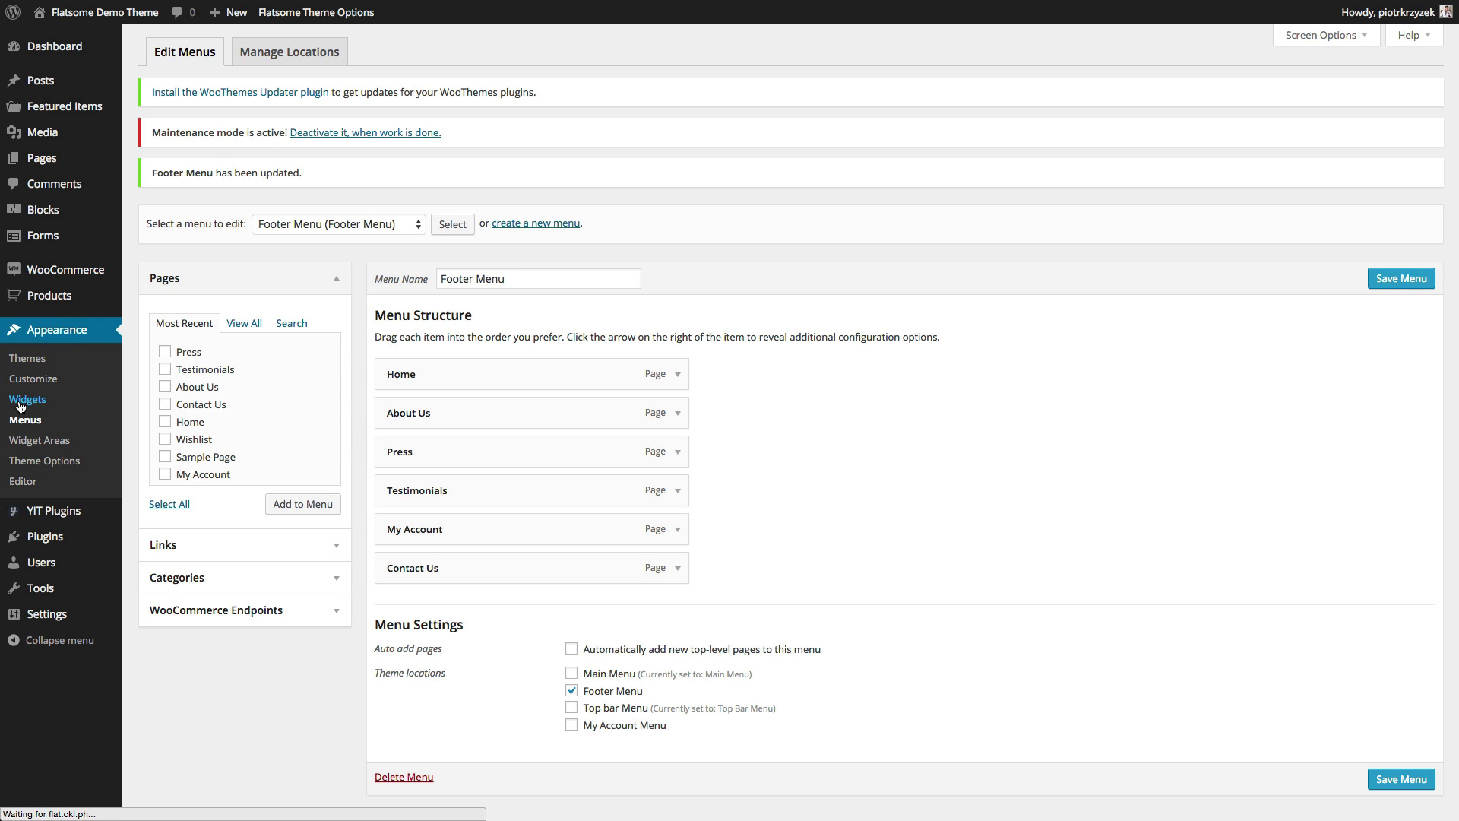
pyautogui.scroll(-1, 35, 405)
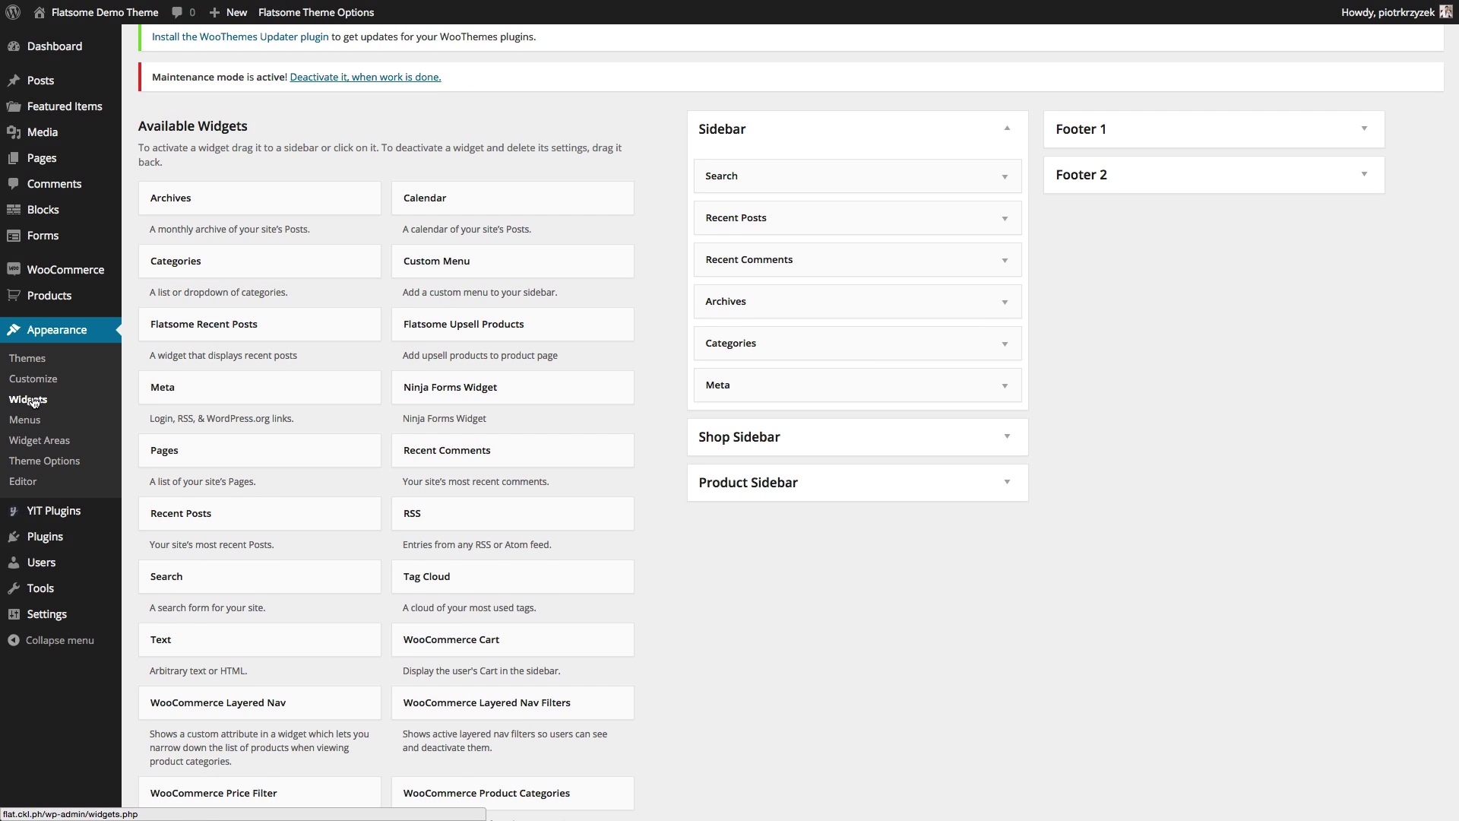
pyautogui.click(1156, 133)
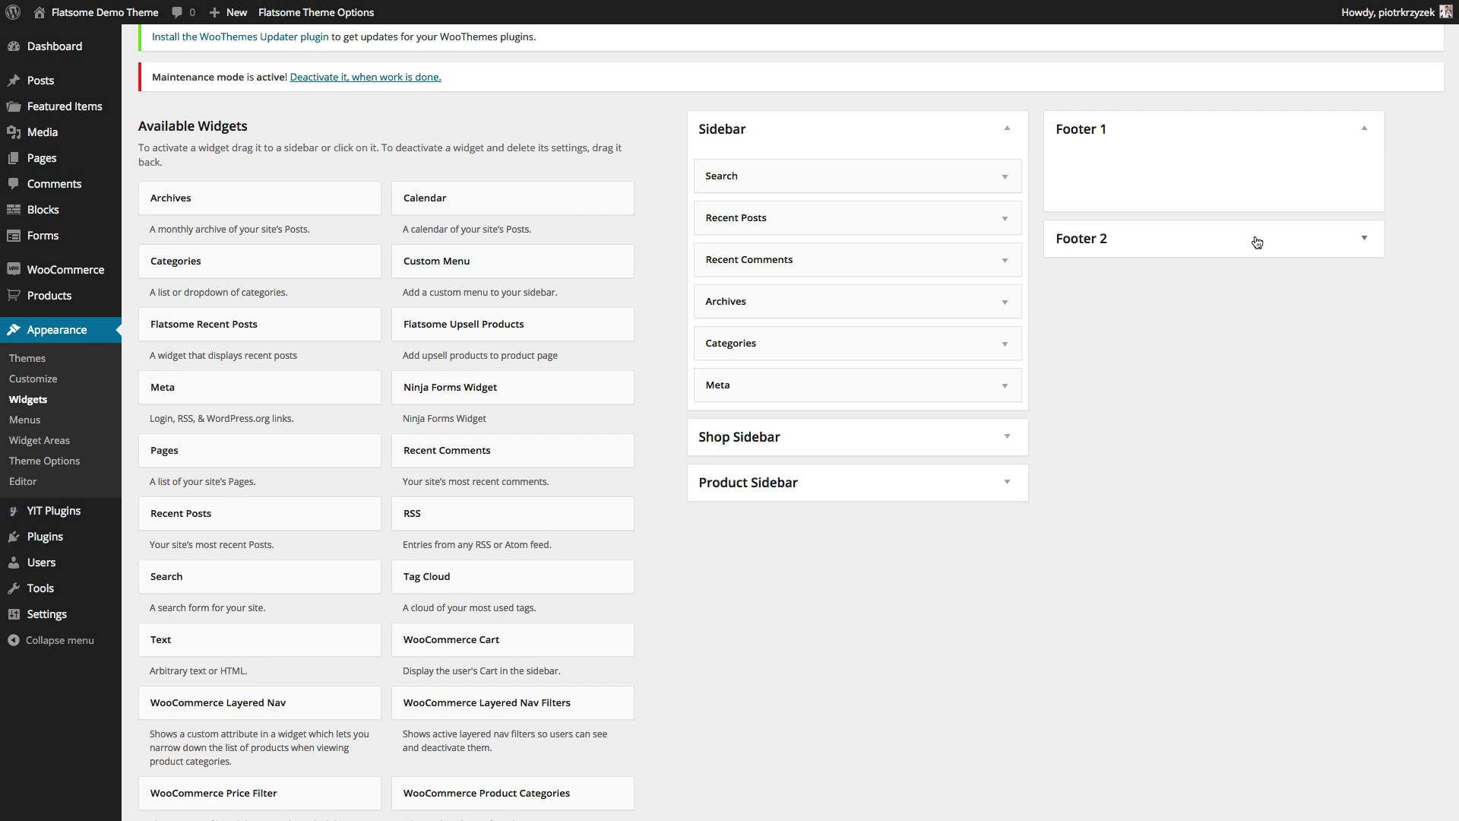
pyautogui.click(1257, 241)
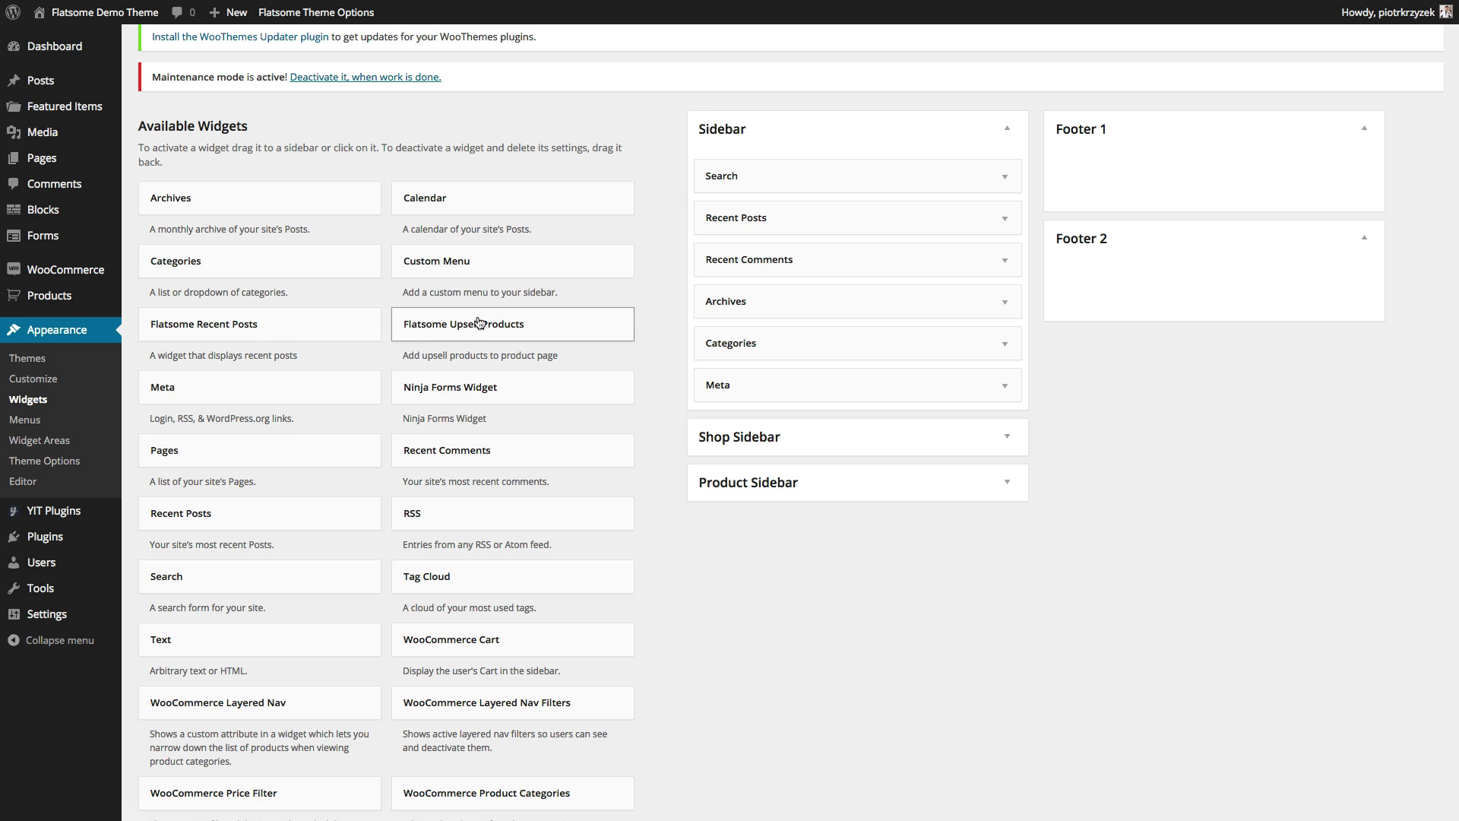
pyautogui.scroll(-2, 472, 422)
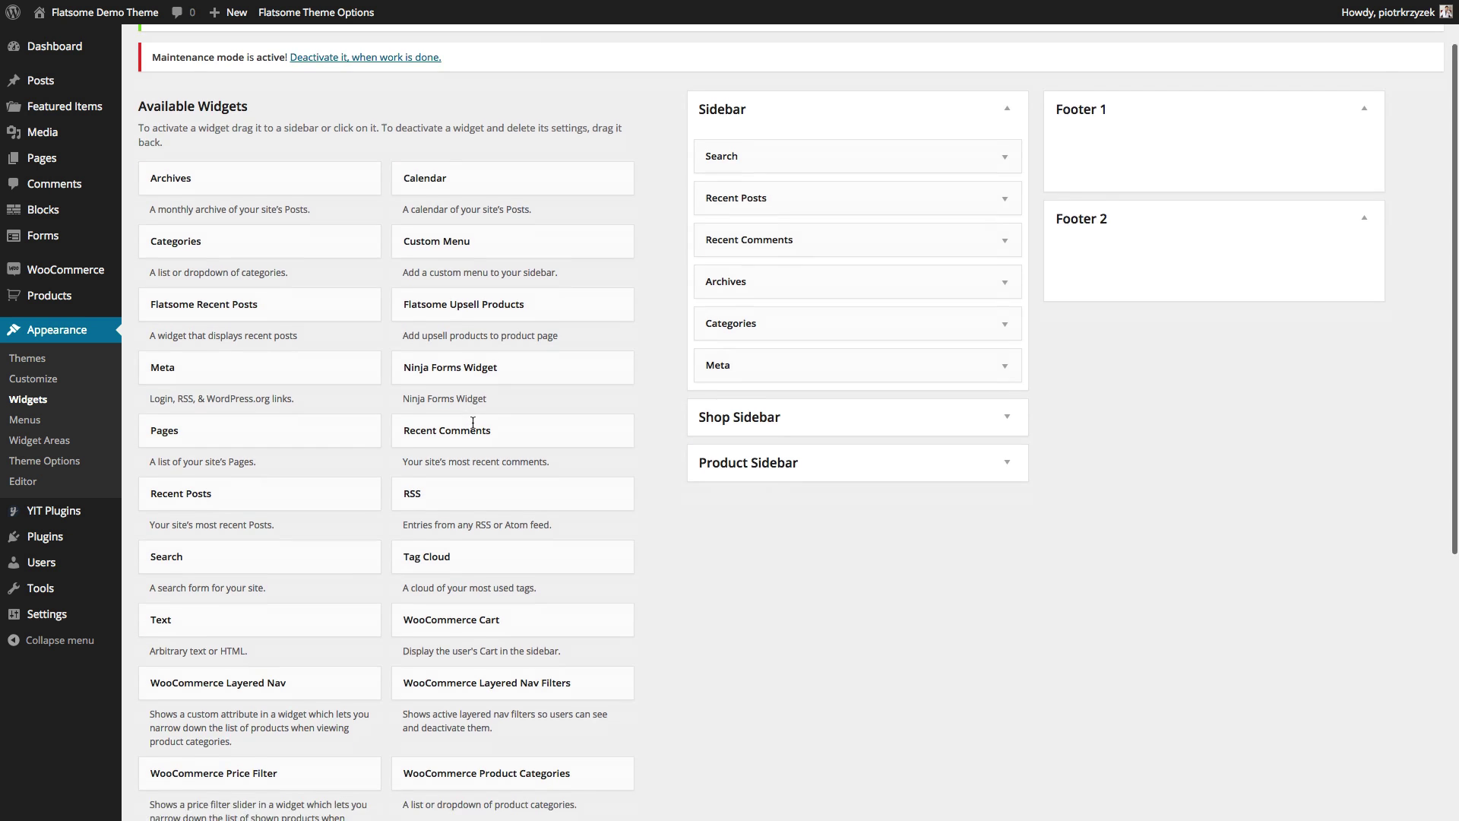
pyautogui.scroll(-5, 472, 421)
pyautogui.scroll(1, 472, 426)
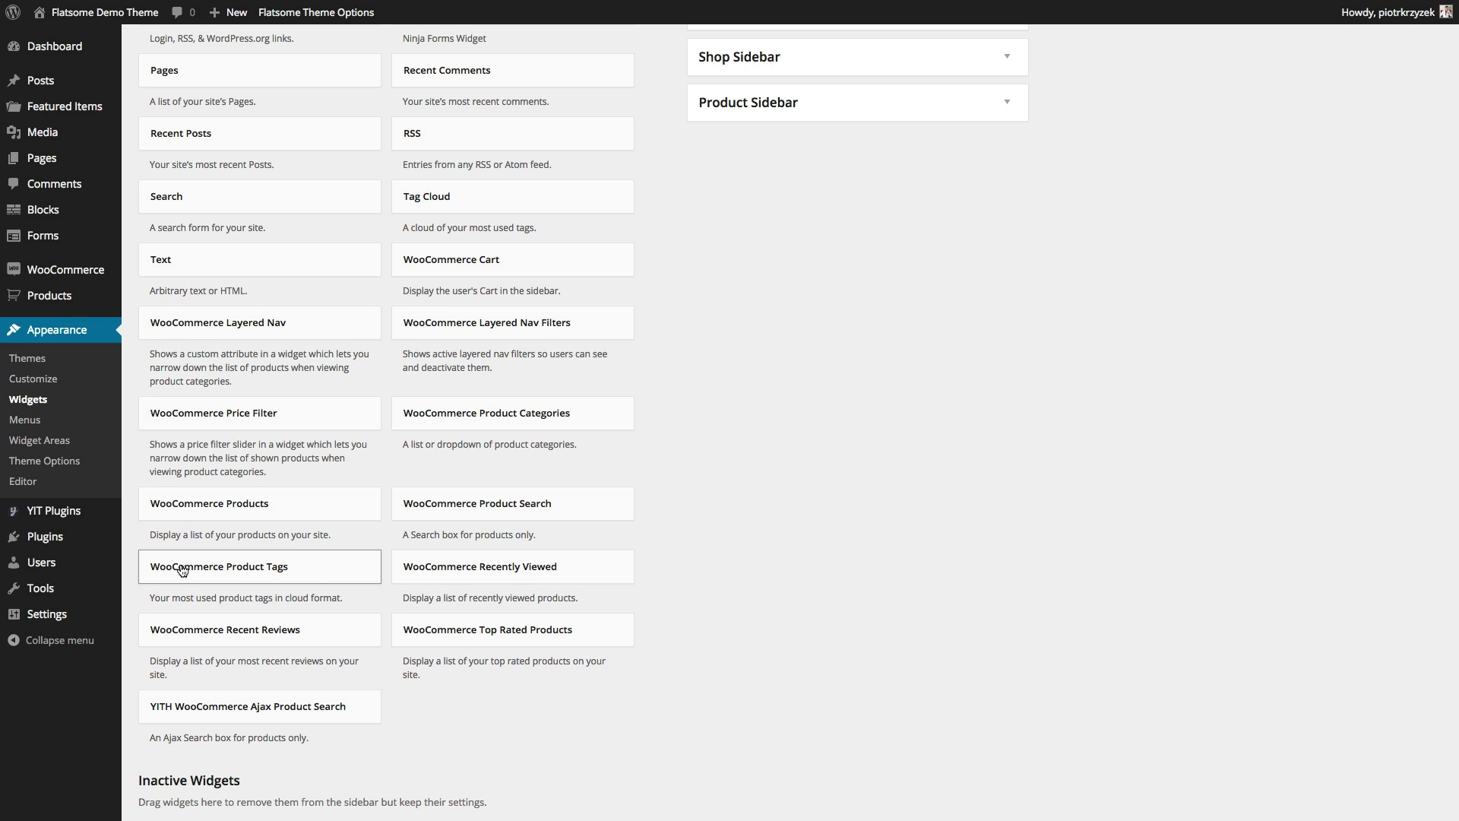
# Place a WooCommerce Products widget in Footer 1, titled 'New Products', showing 4 products
pyautogui.click(241, 511)
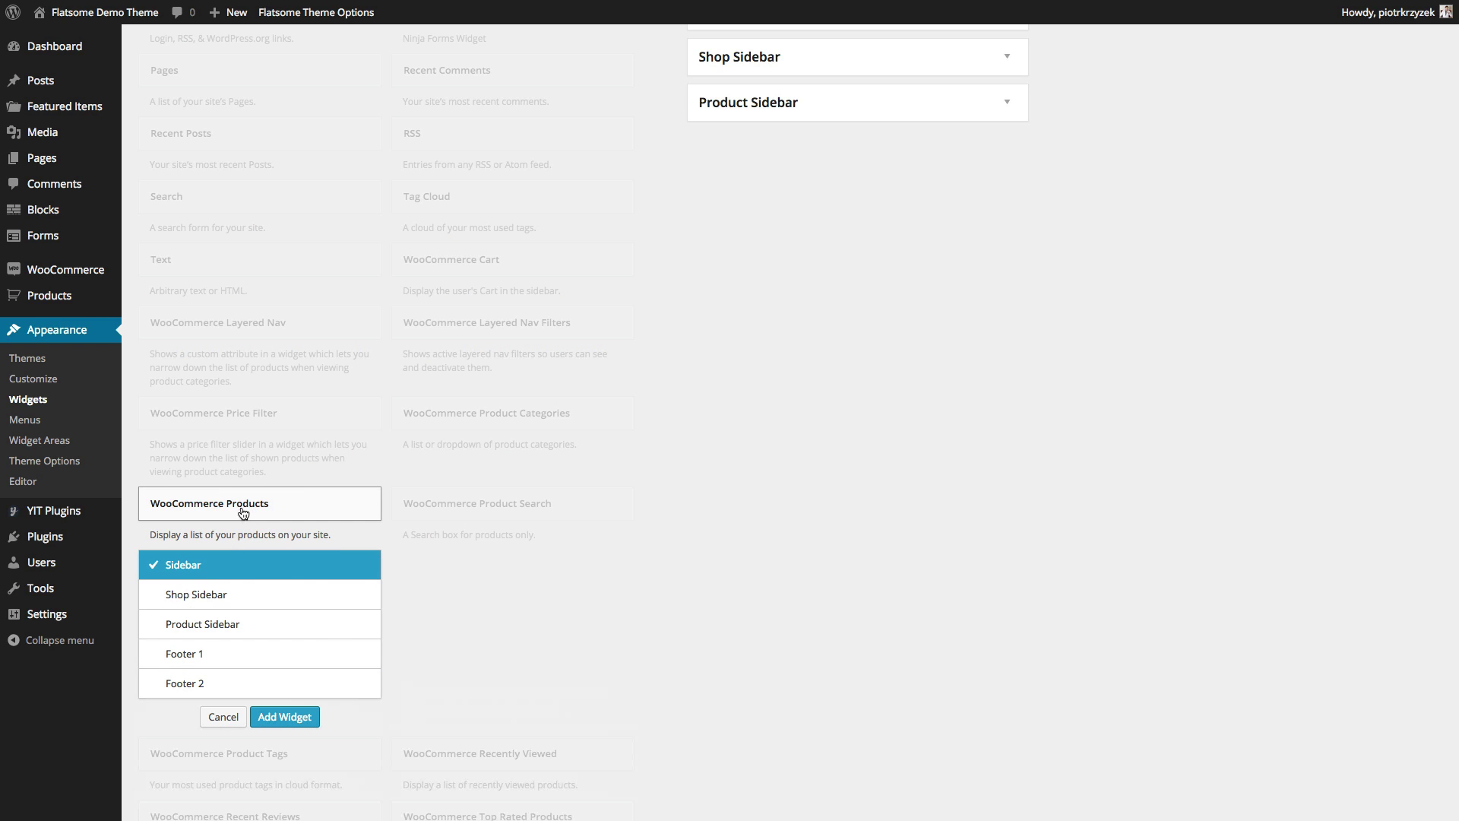
pyautogui.click(192, 655)
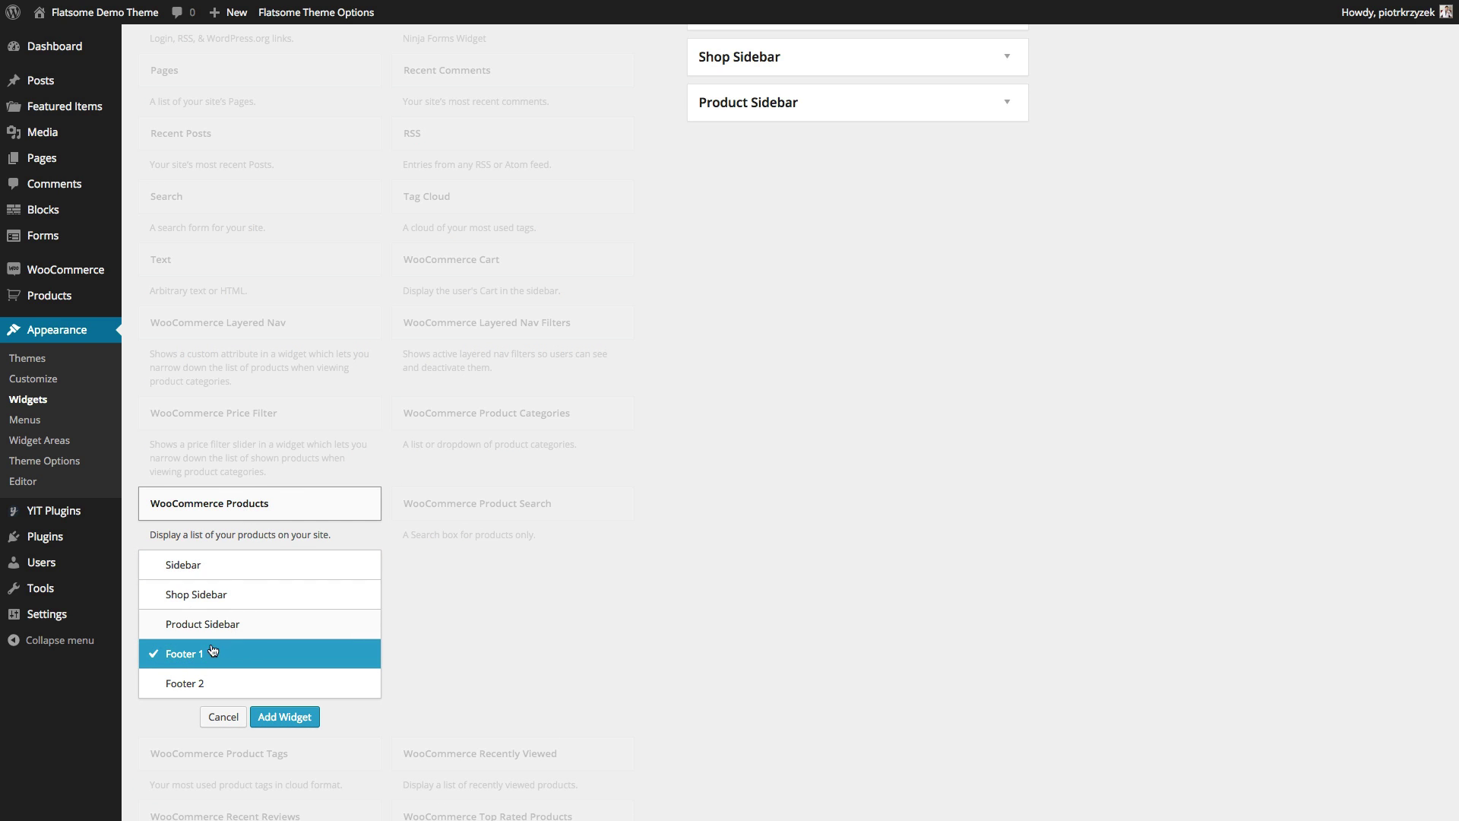
pyautogui.click(306, 718)
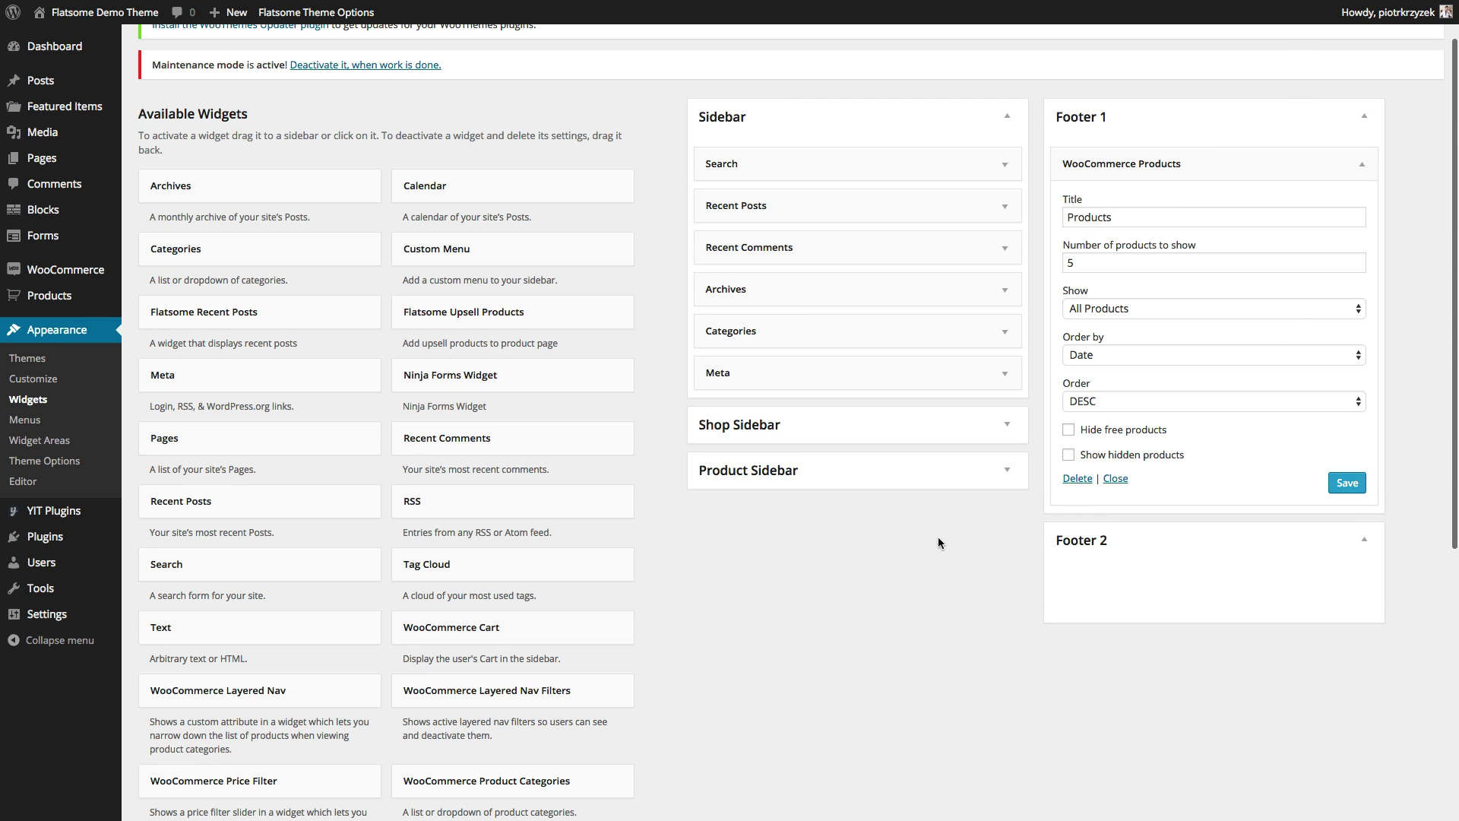
pyautogui.click(1068, 218)
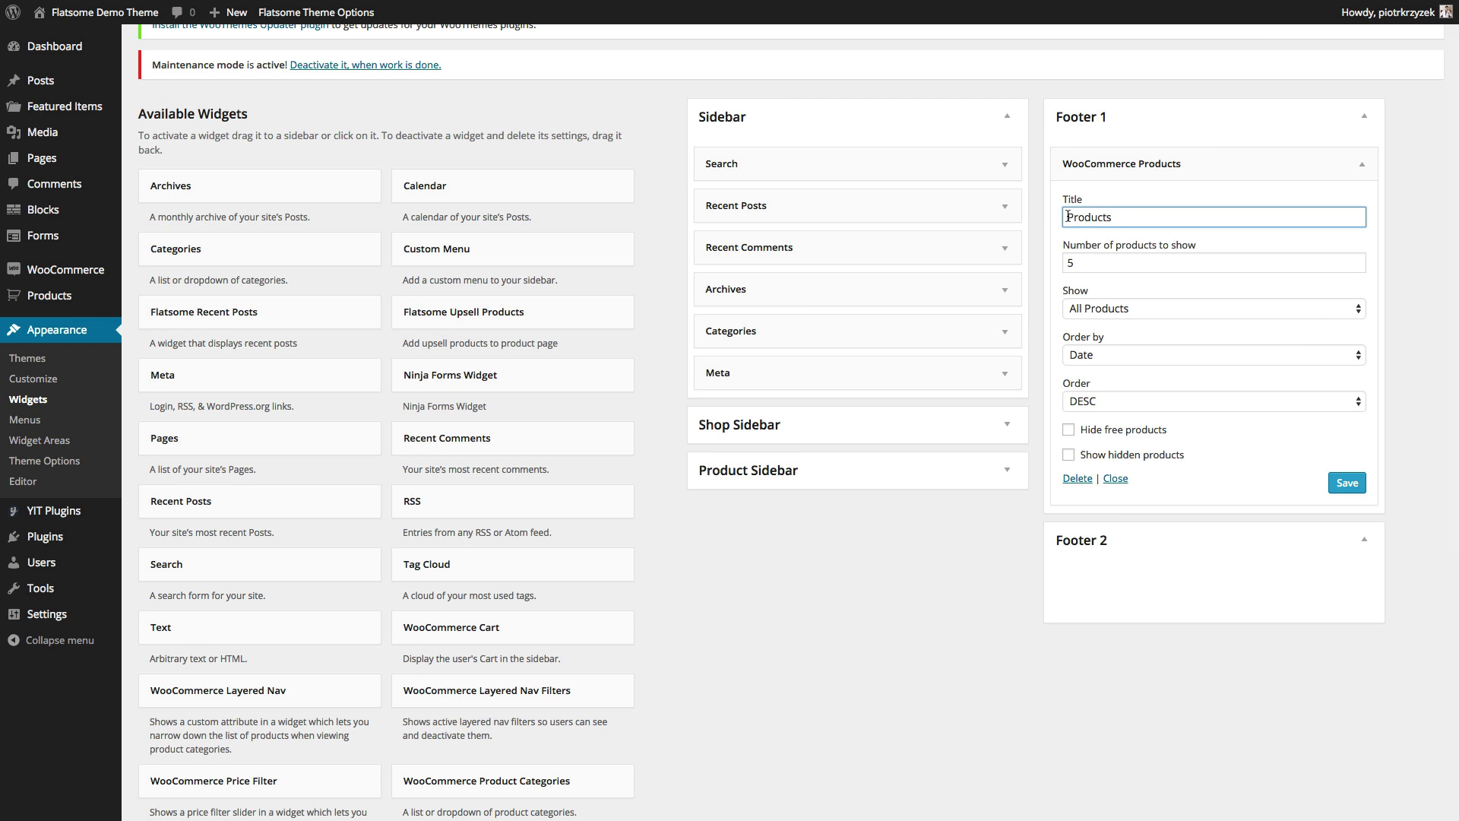
pyautogui.write('New')
pyautogui.click(1135, 264)
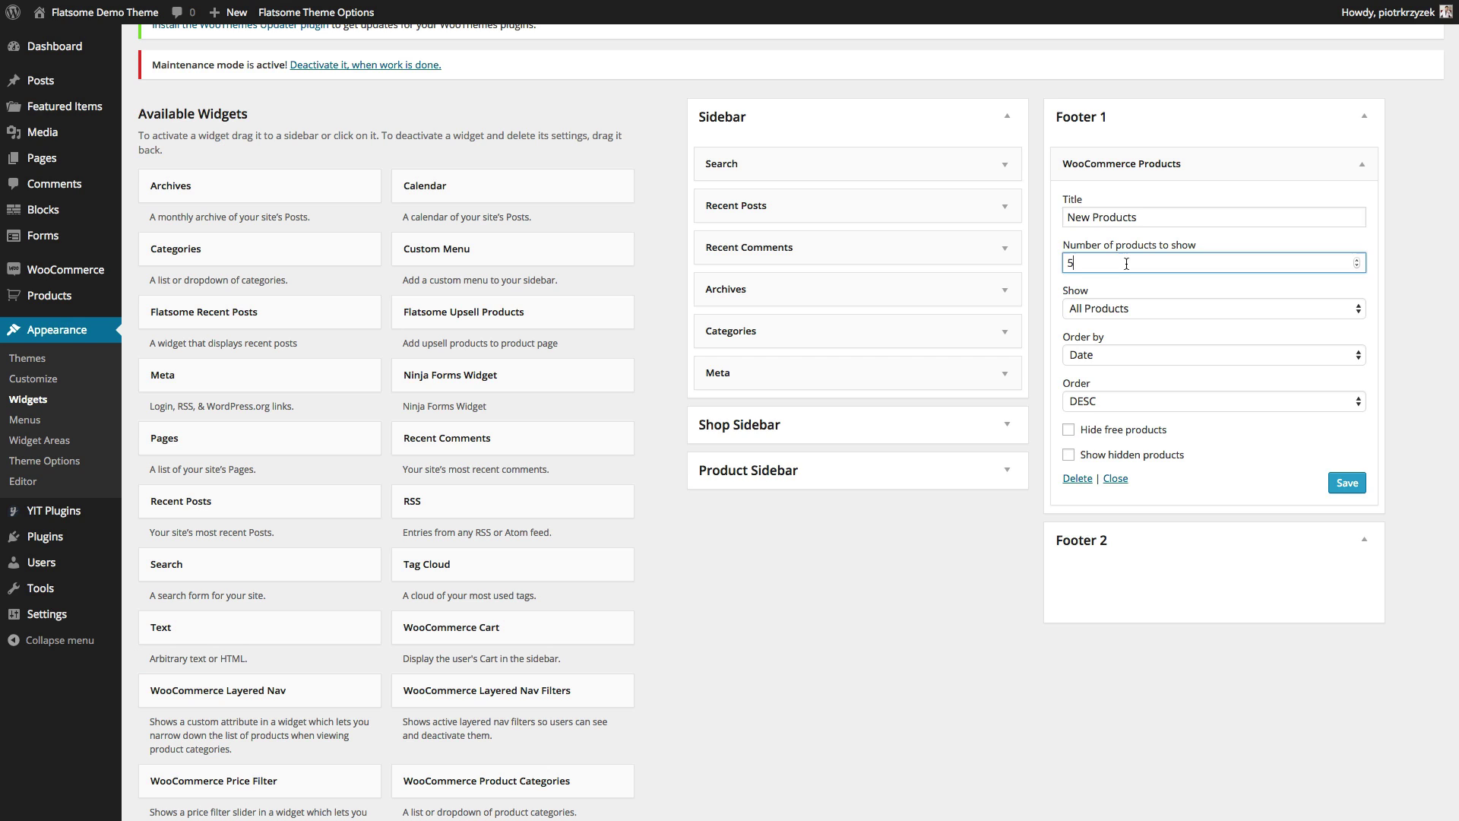
pyautogui.press('Down')
# Keep all products sorted by date, descending, then save and collapse the widget
pyautogui.click(1161, 317)
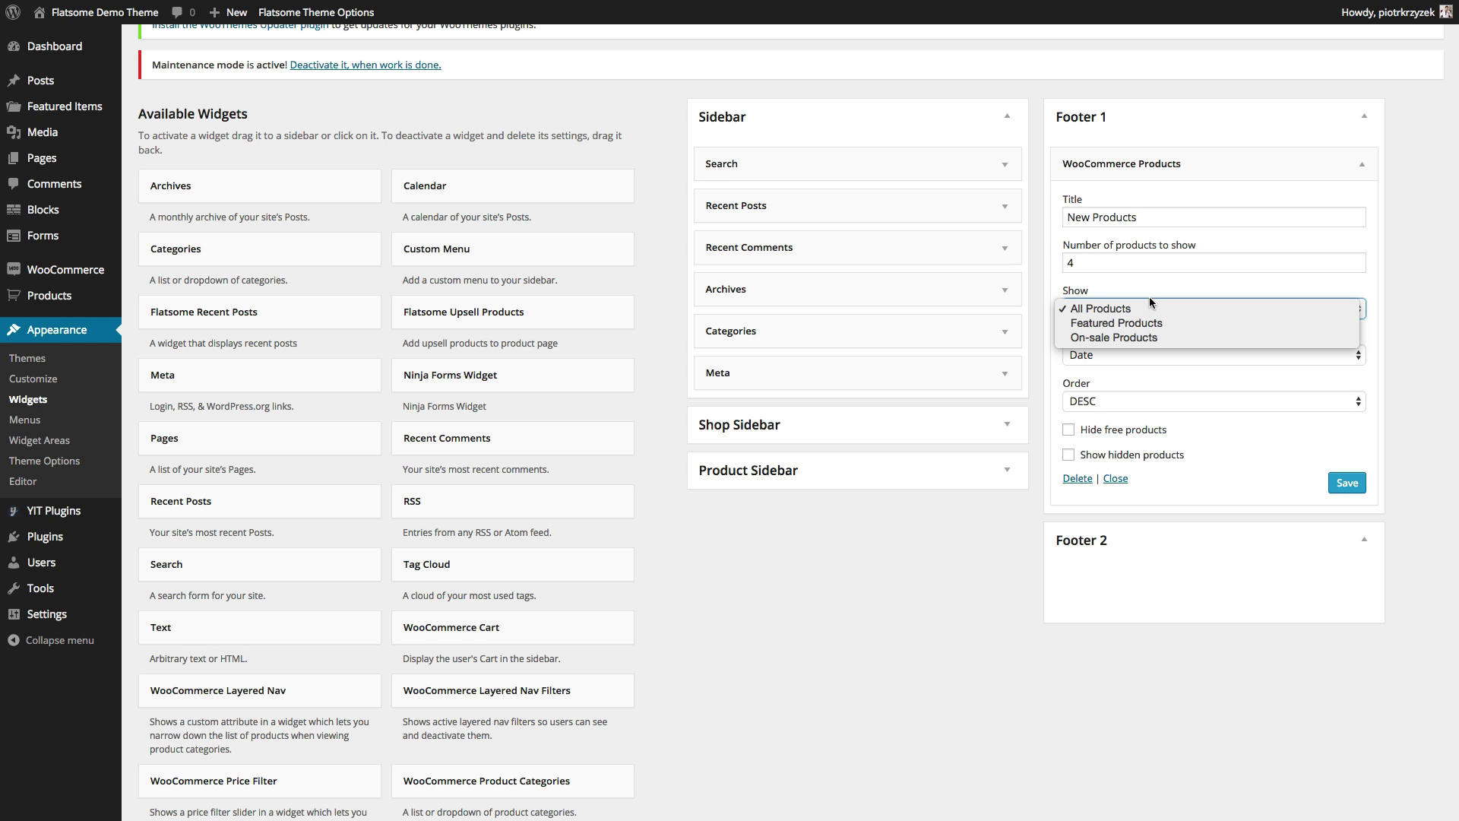
pyautogui.click(1149, 304)
pyautogui.click(1124, 350)
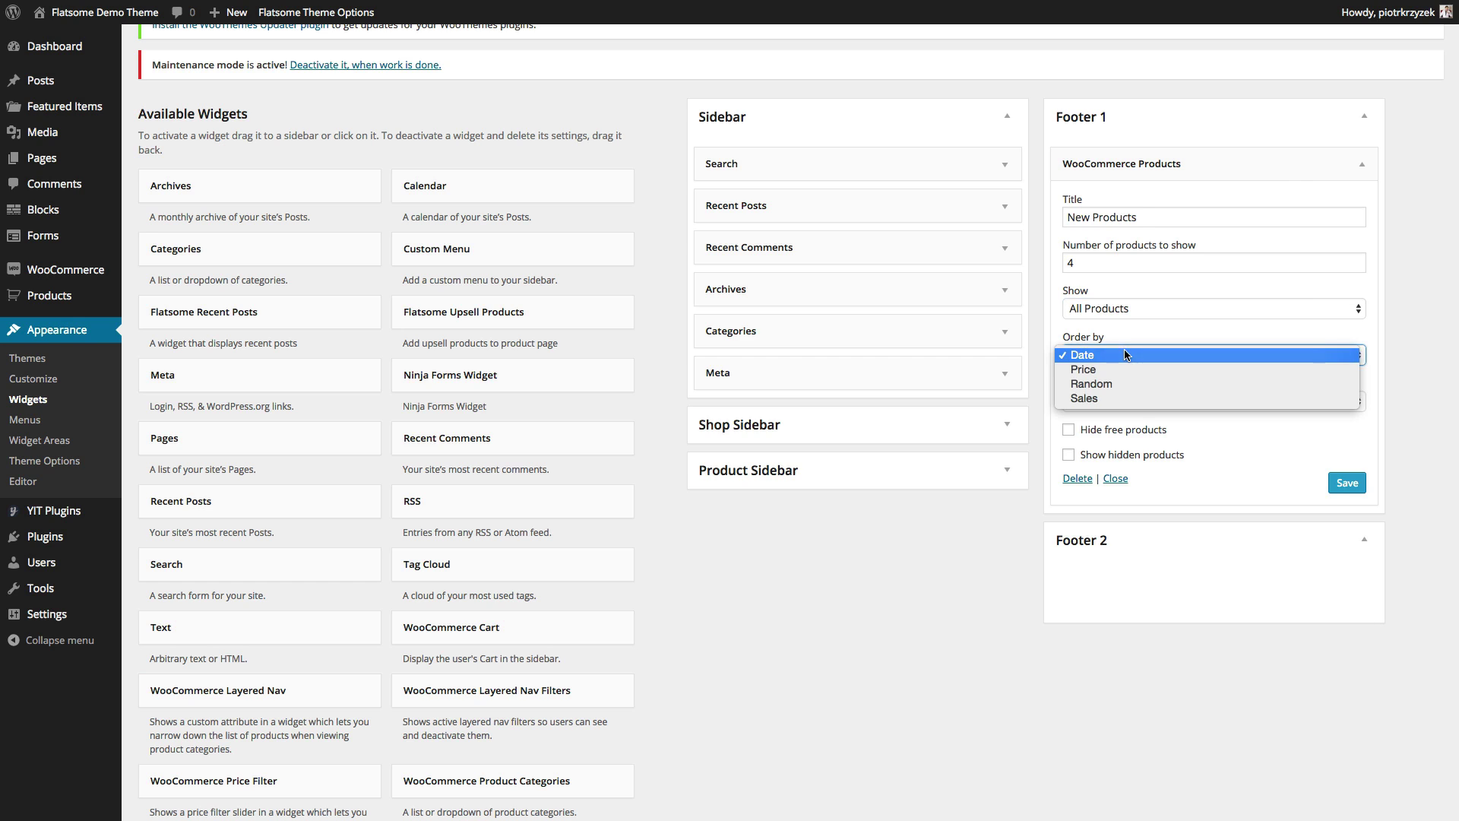
pyautogui.click(1112, 357)
pyautogui.click(1137, 402)
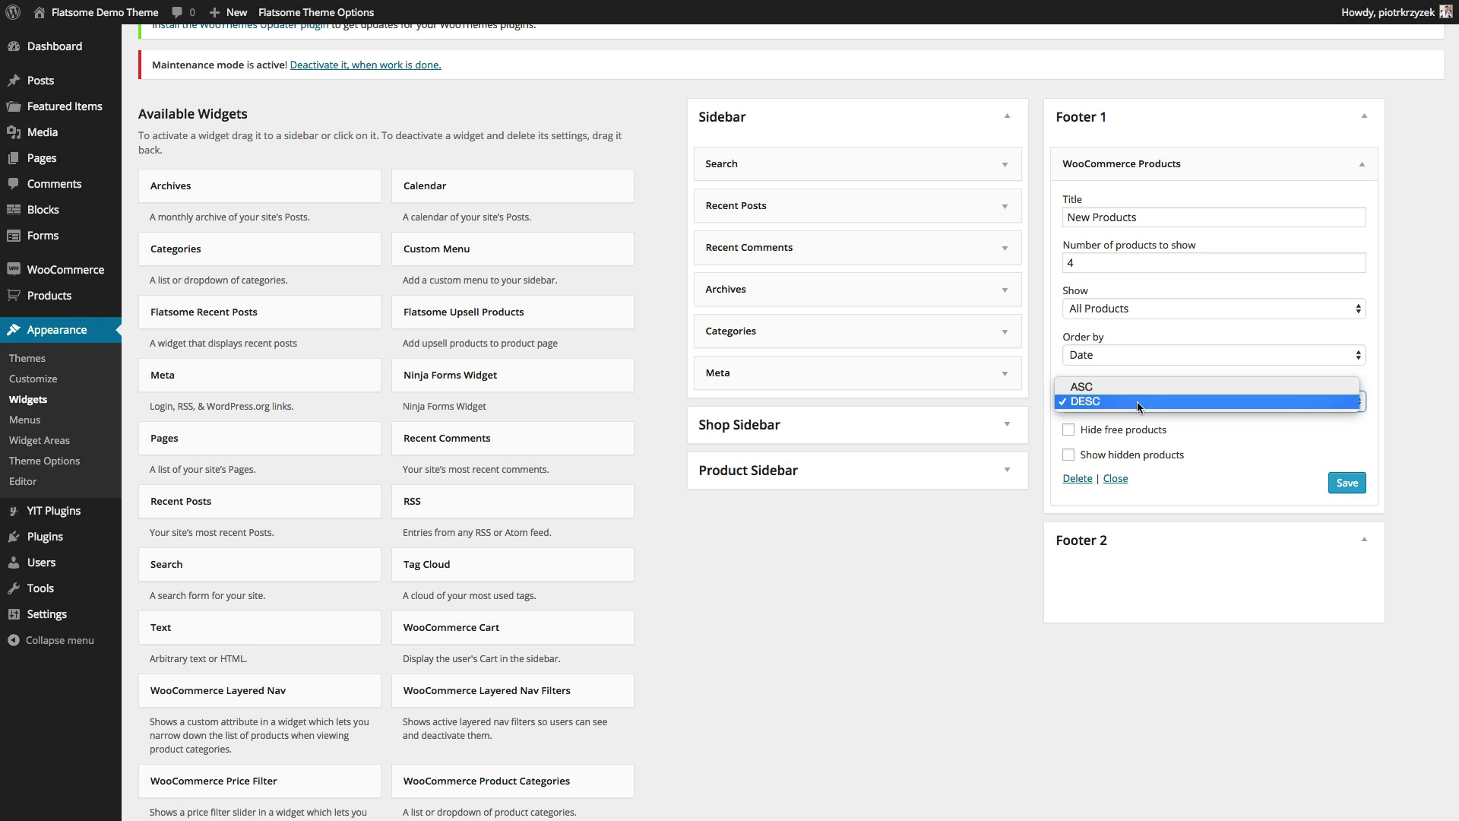
pyautogui.click(1132, 401)
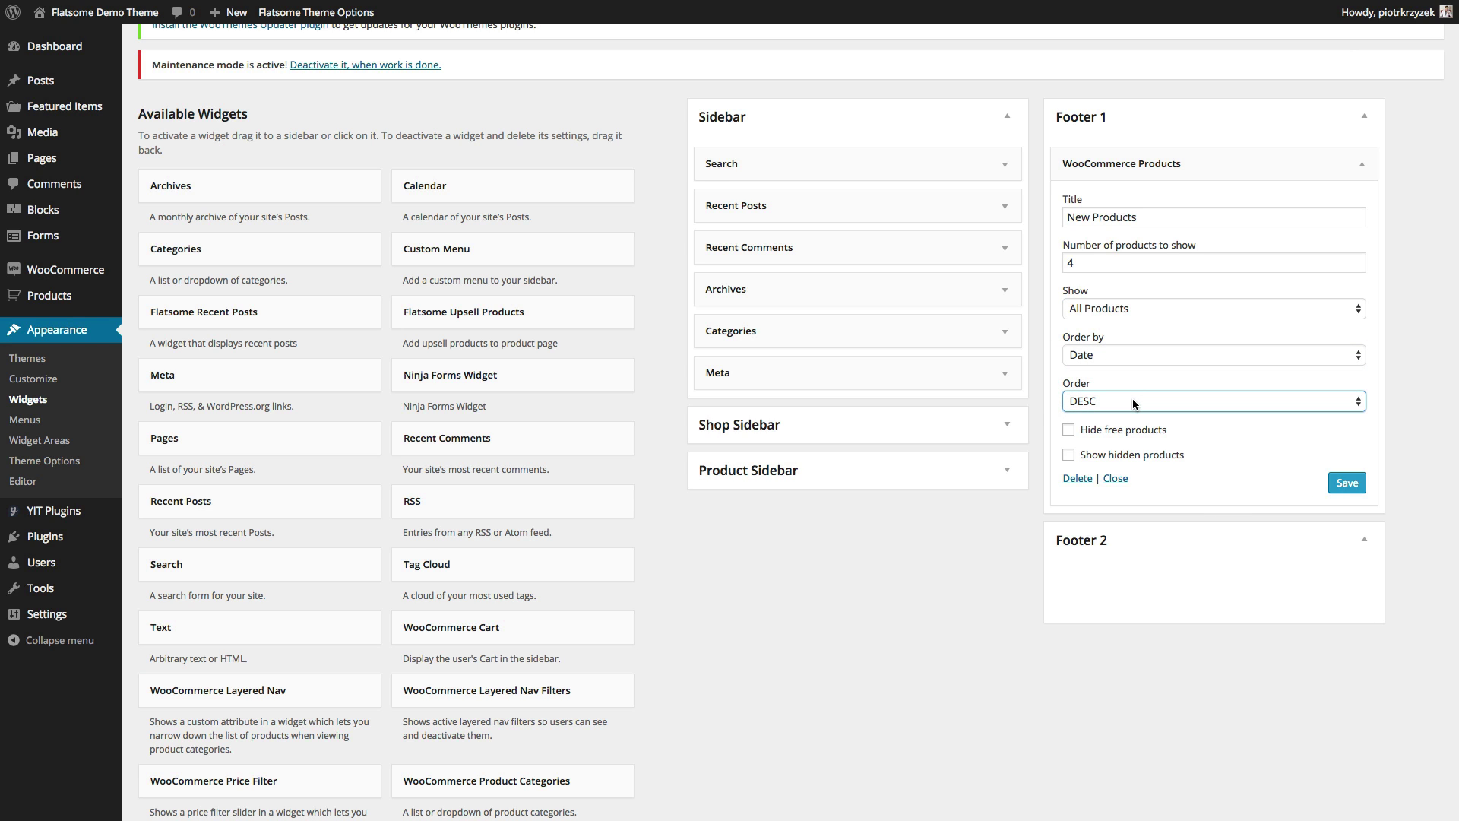
pyautogui.click(1346, 484)
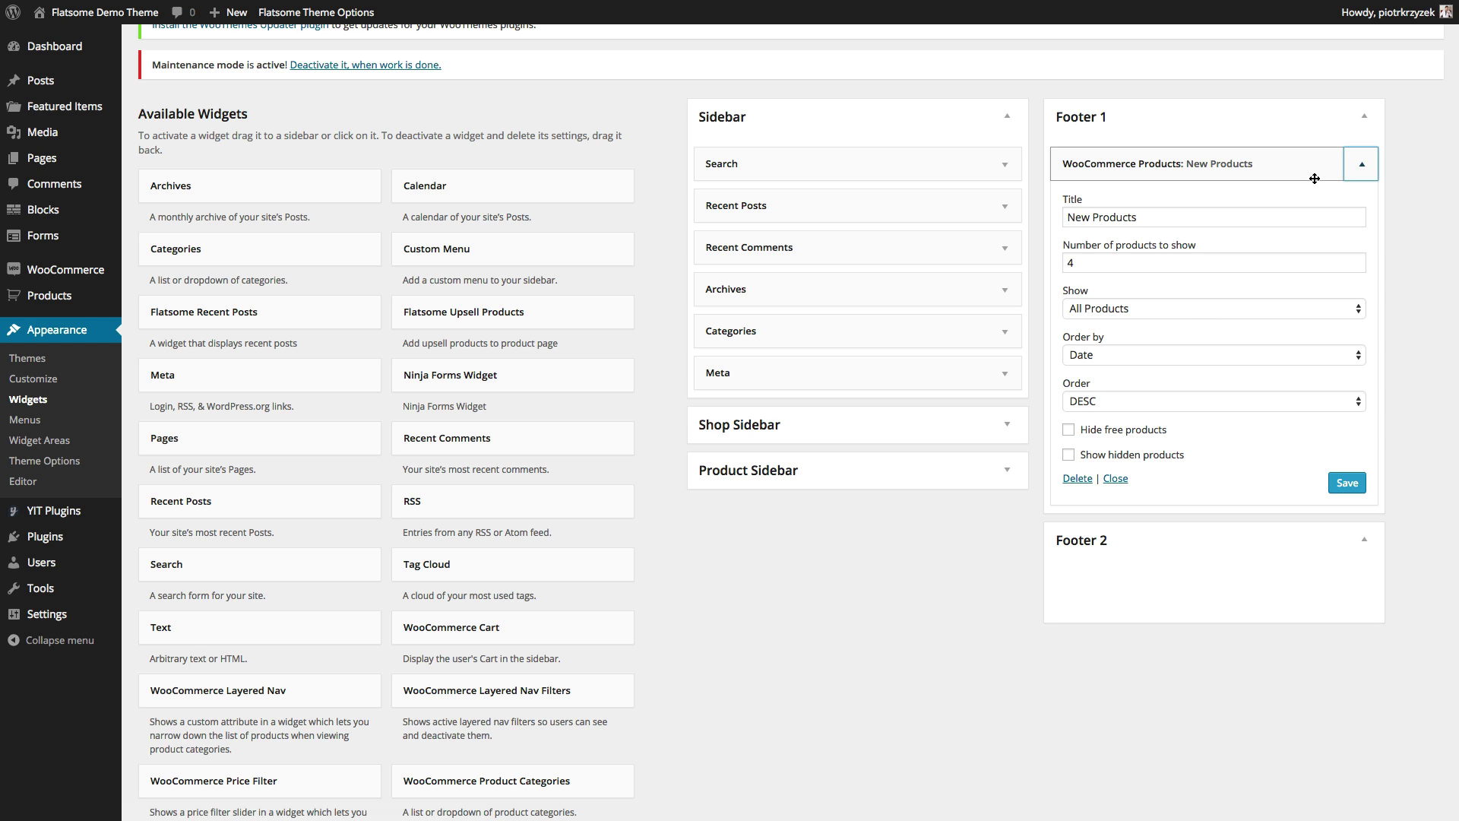
pyautogui.click(1363, 171)
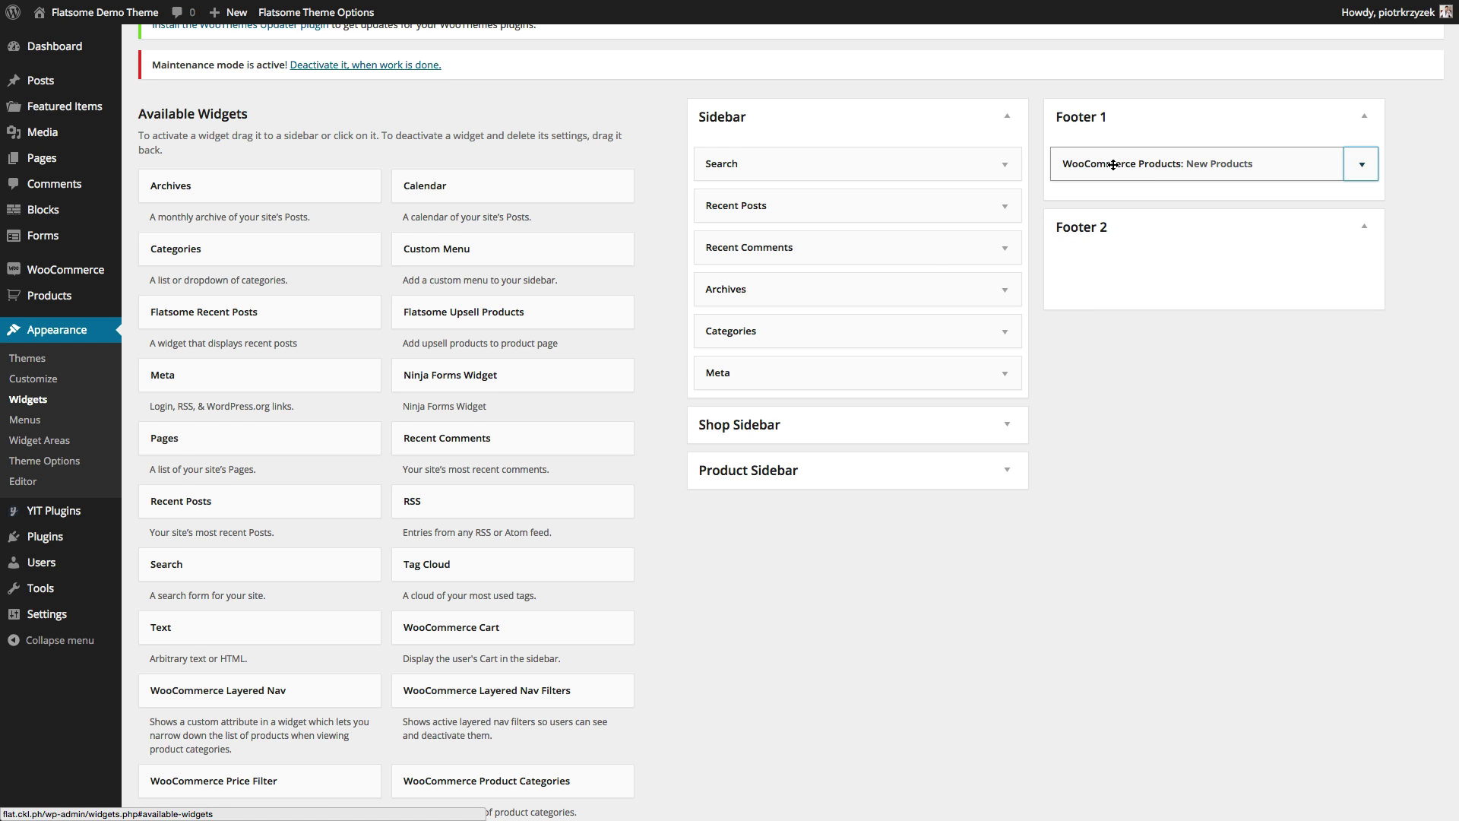
pyautogui.scroll(-3, 827, 352)
pyautogui.scroll(-3, 445, 450)
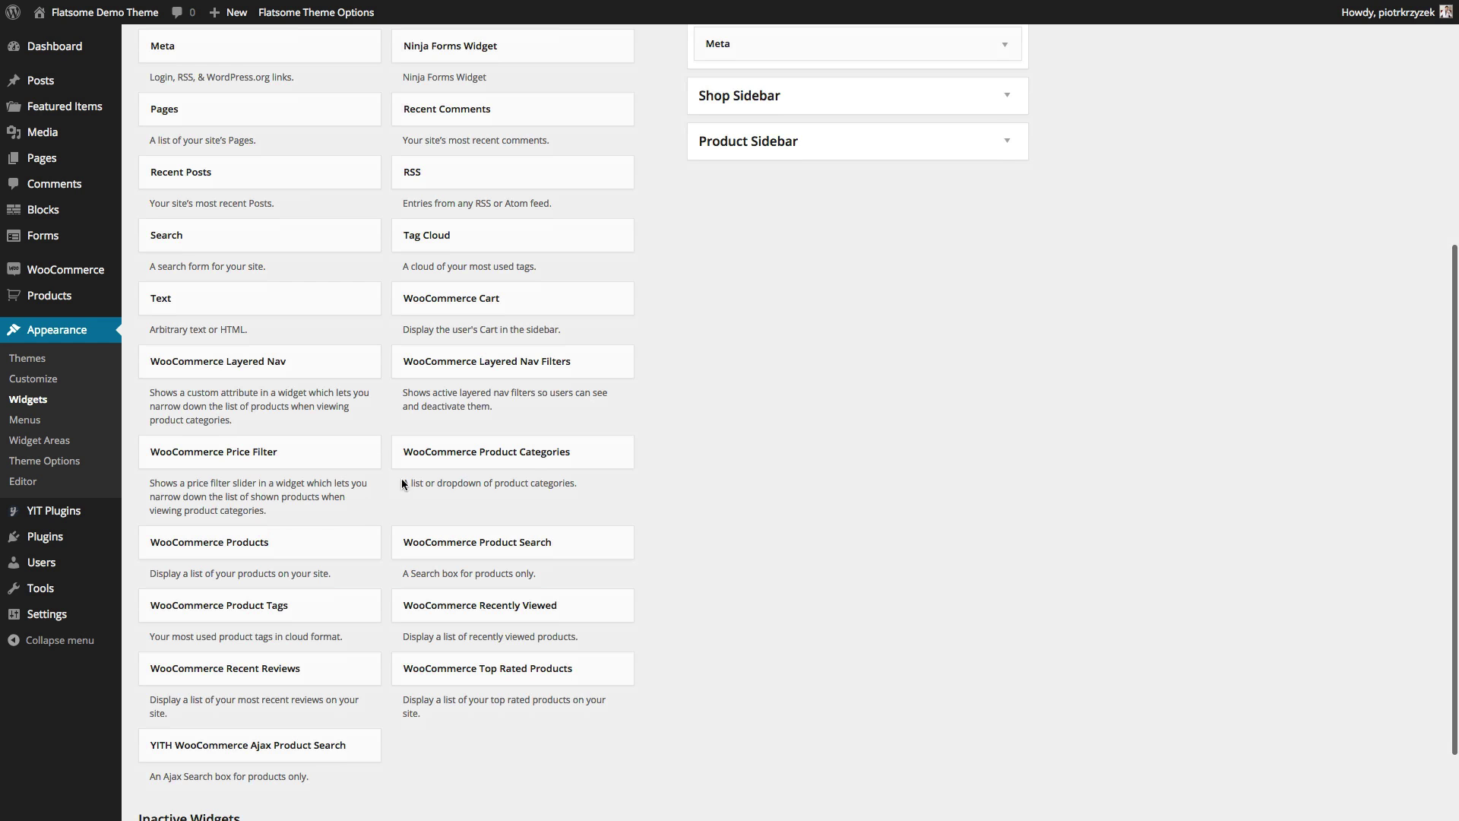
# Add a second WooCommerce Products widget 'On Sale' to Footer 1, showing 4 on-sale products
pyautogui.click(260, 543)
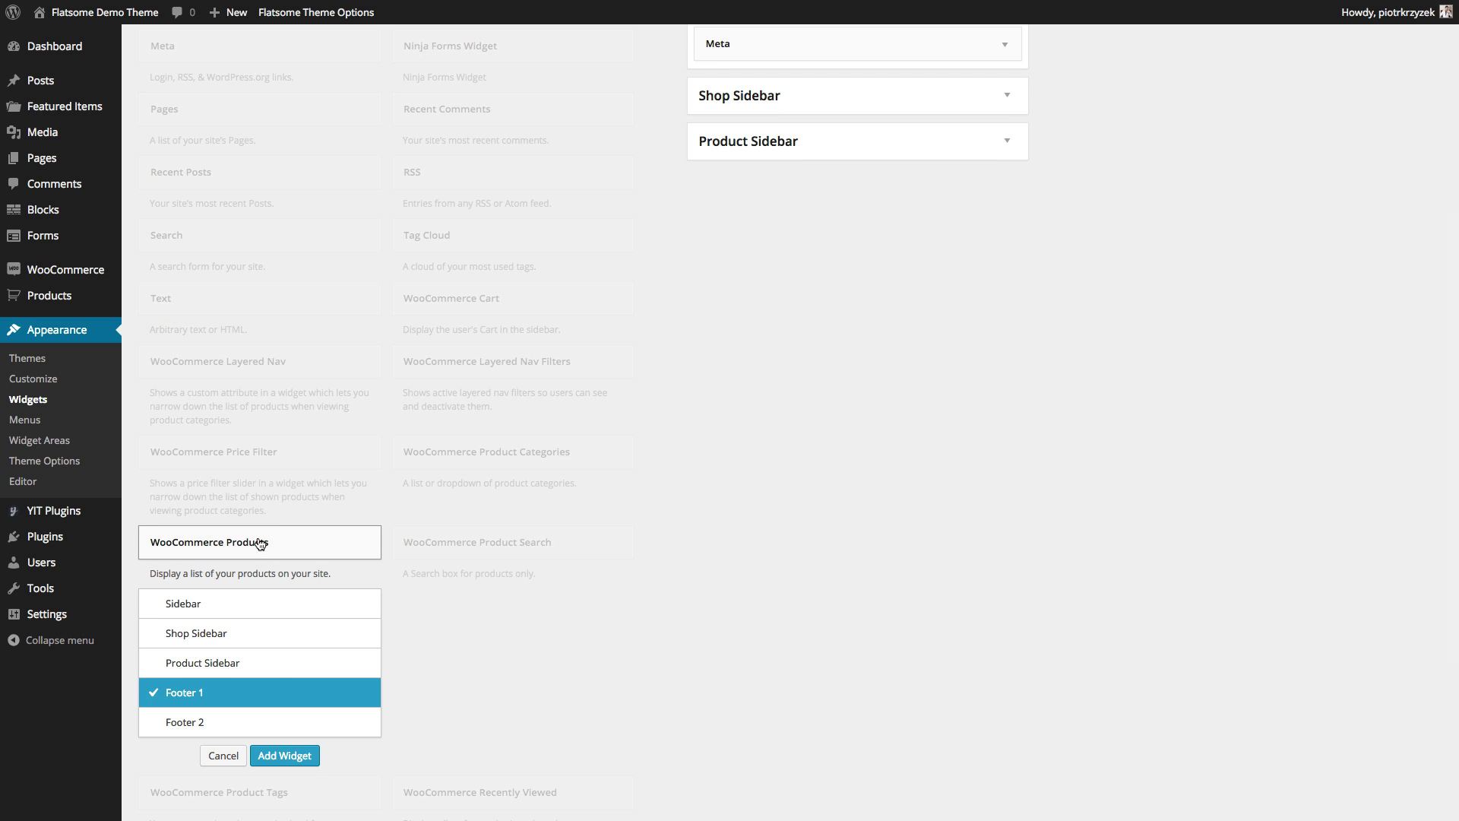
pyautogui.click(285, 756)
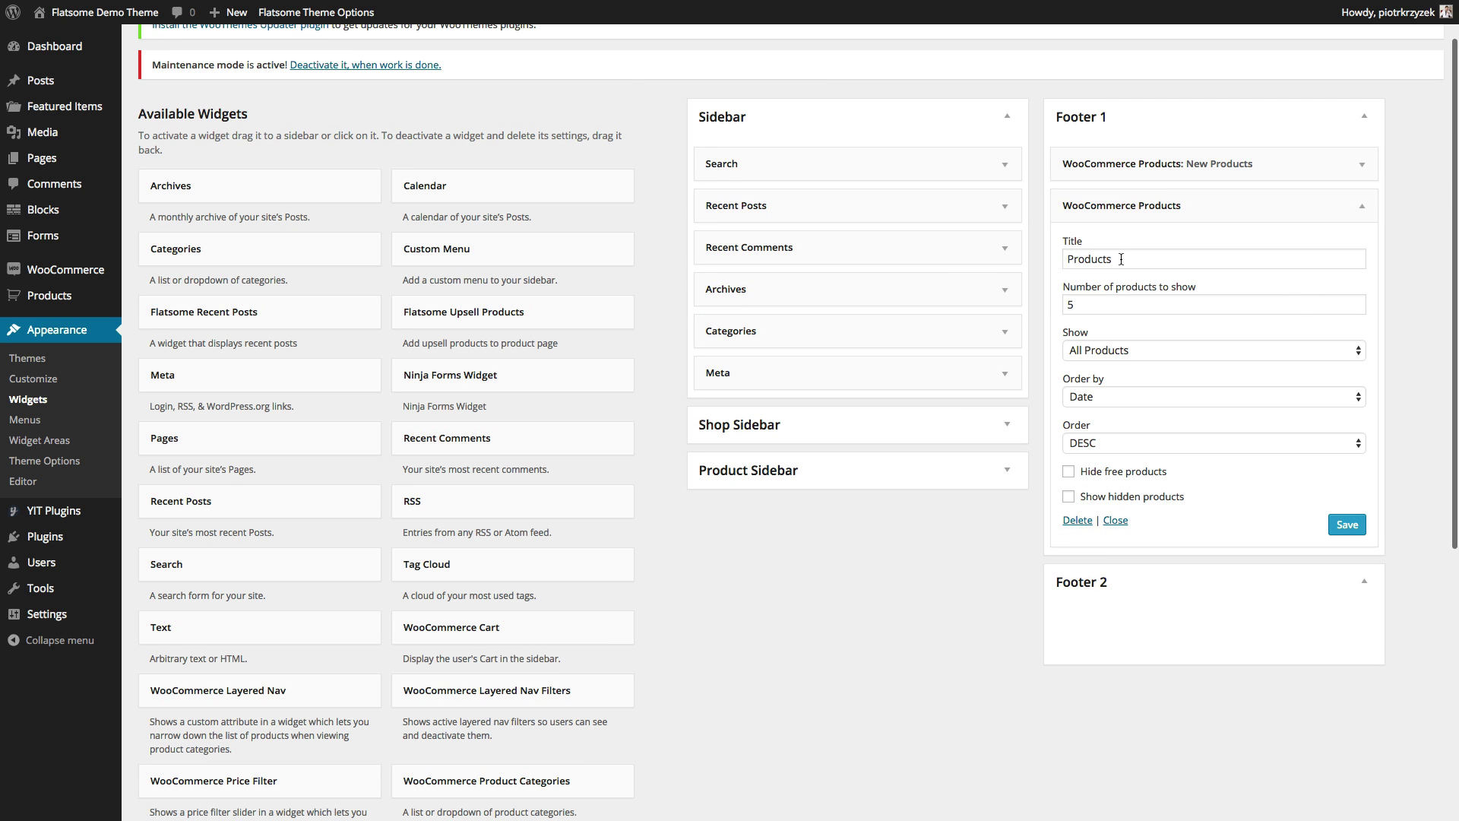
pyautogui.click(1076, 260)
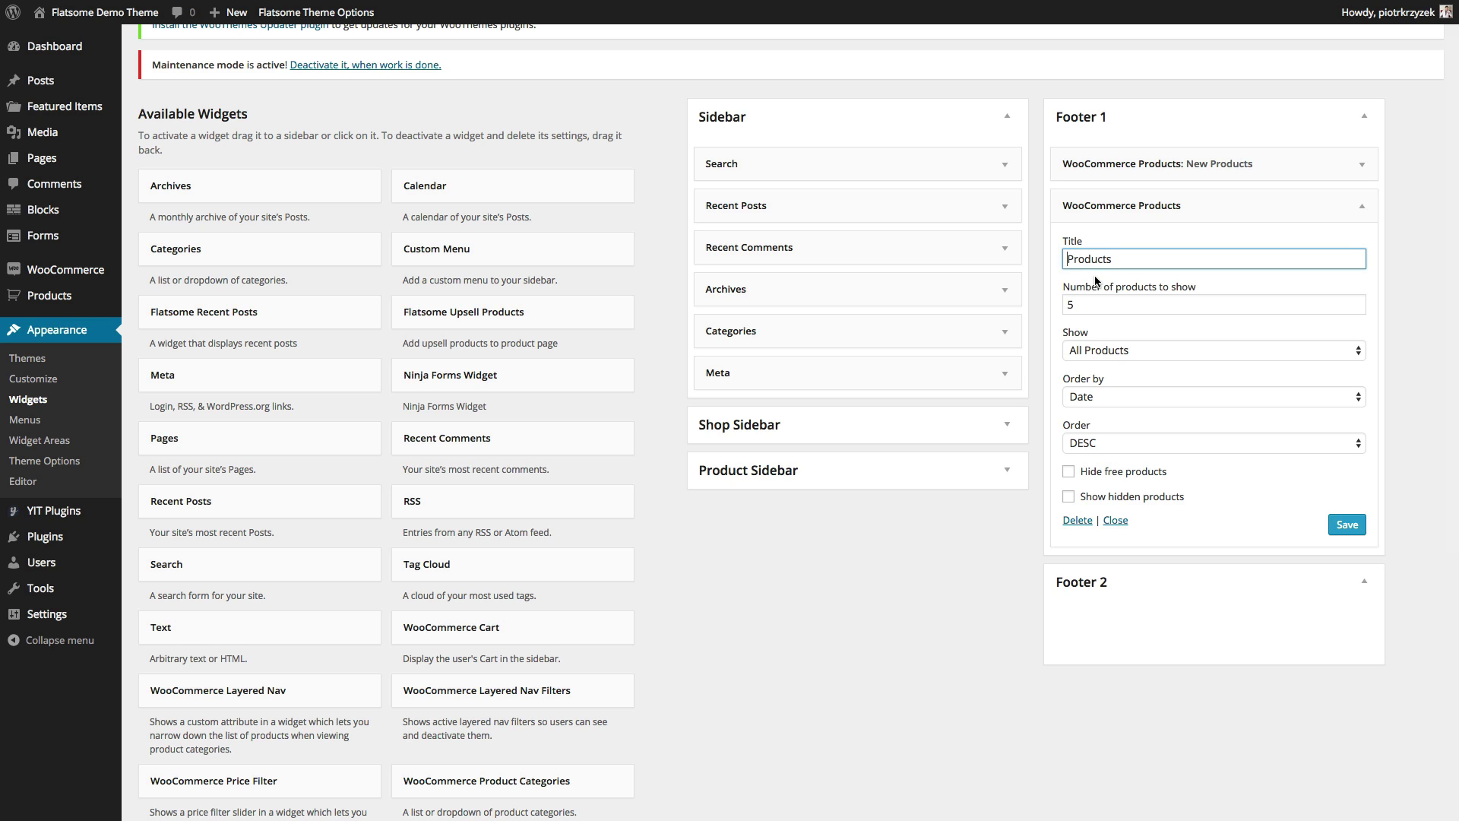
pyautogui.hotkey('ctrl', 'a')
pyautogui.write('On')
pyautogui.write(' Sa')
pyautogui.click(1120, 302)
pyautogui.press('Down')
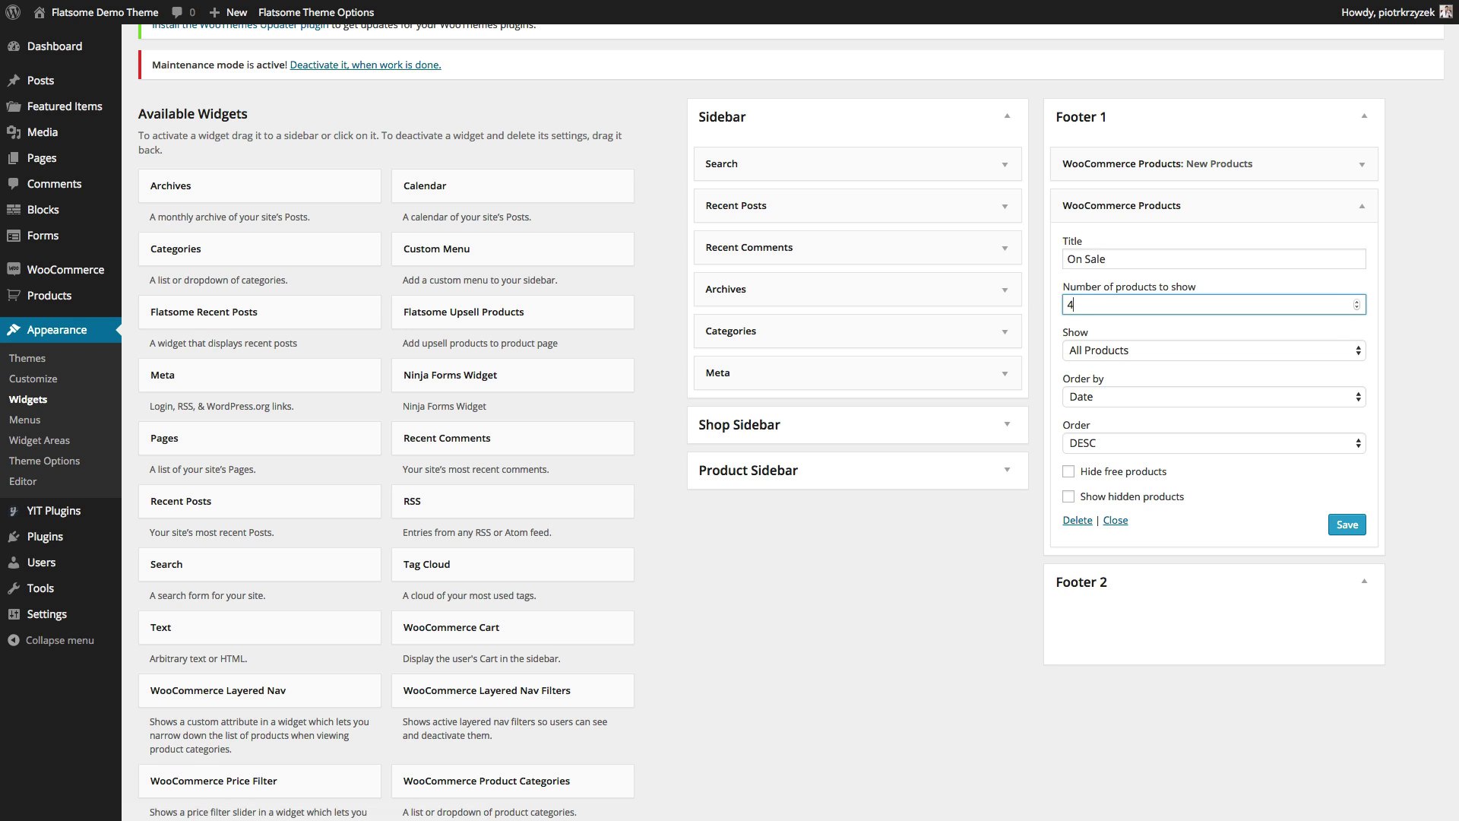
pyautogui.click(1127, 350)
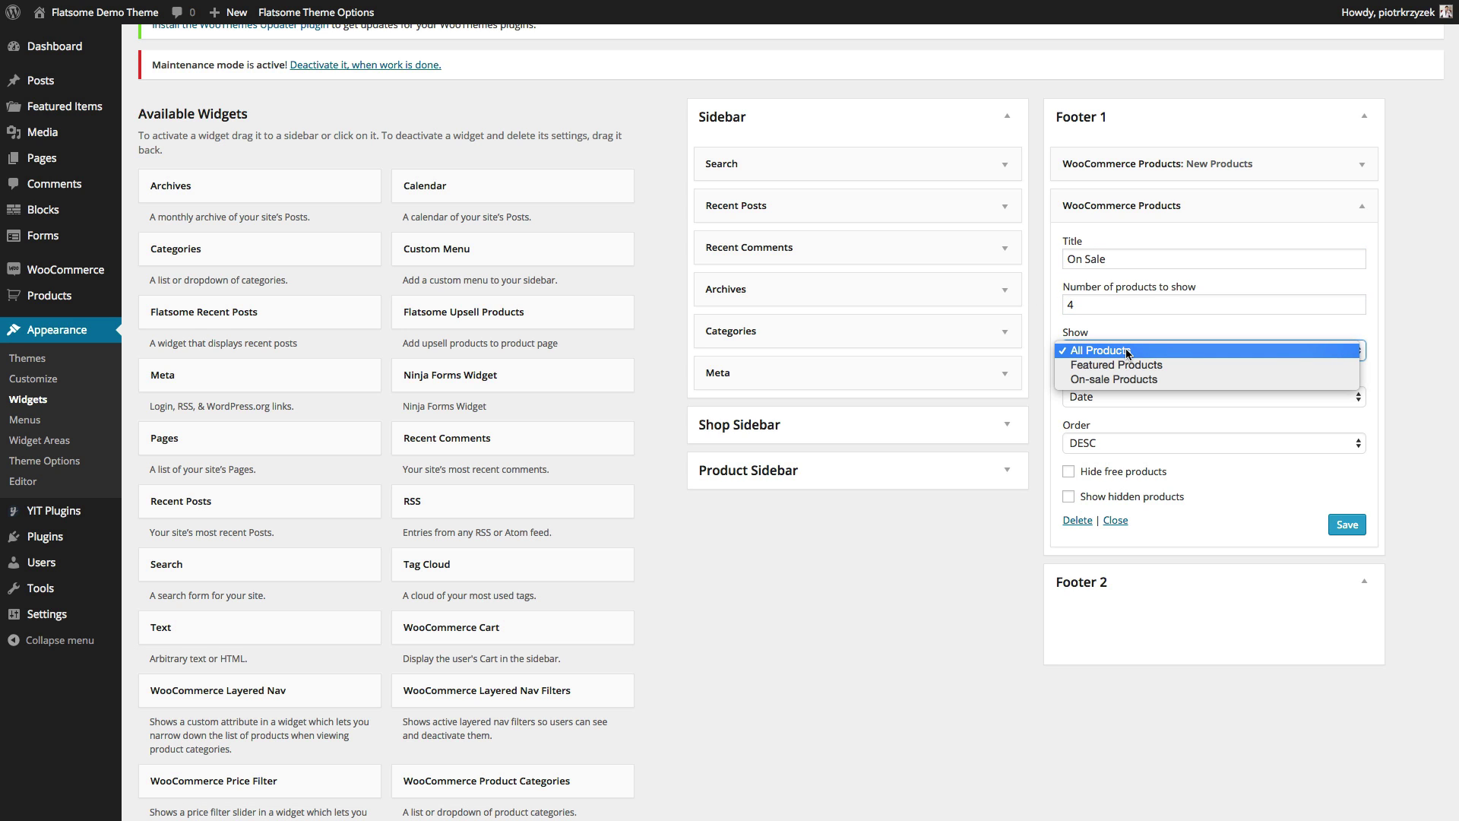
pyautogui.click(1127, 352)
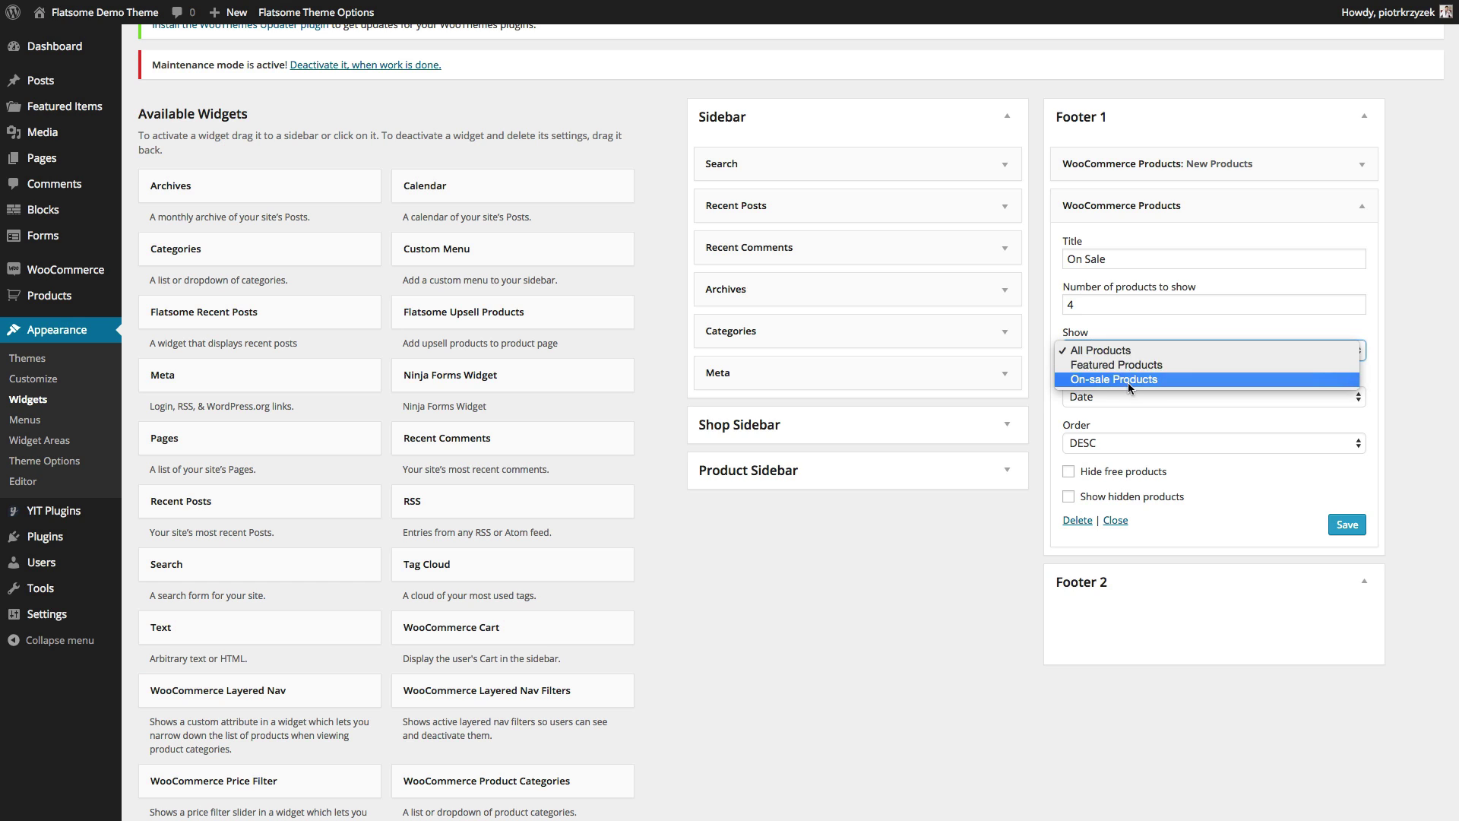
pyautogui.click(1129, 381)
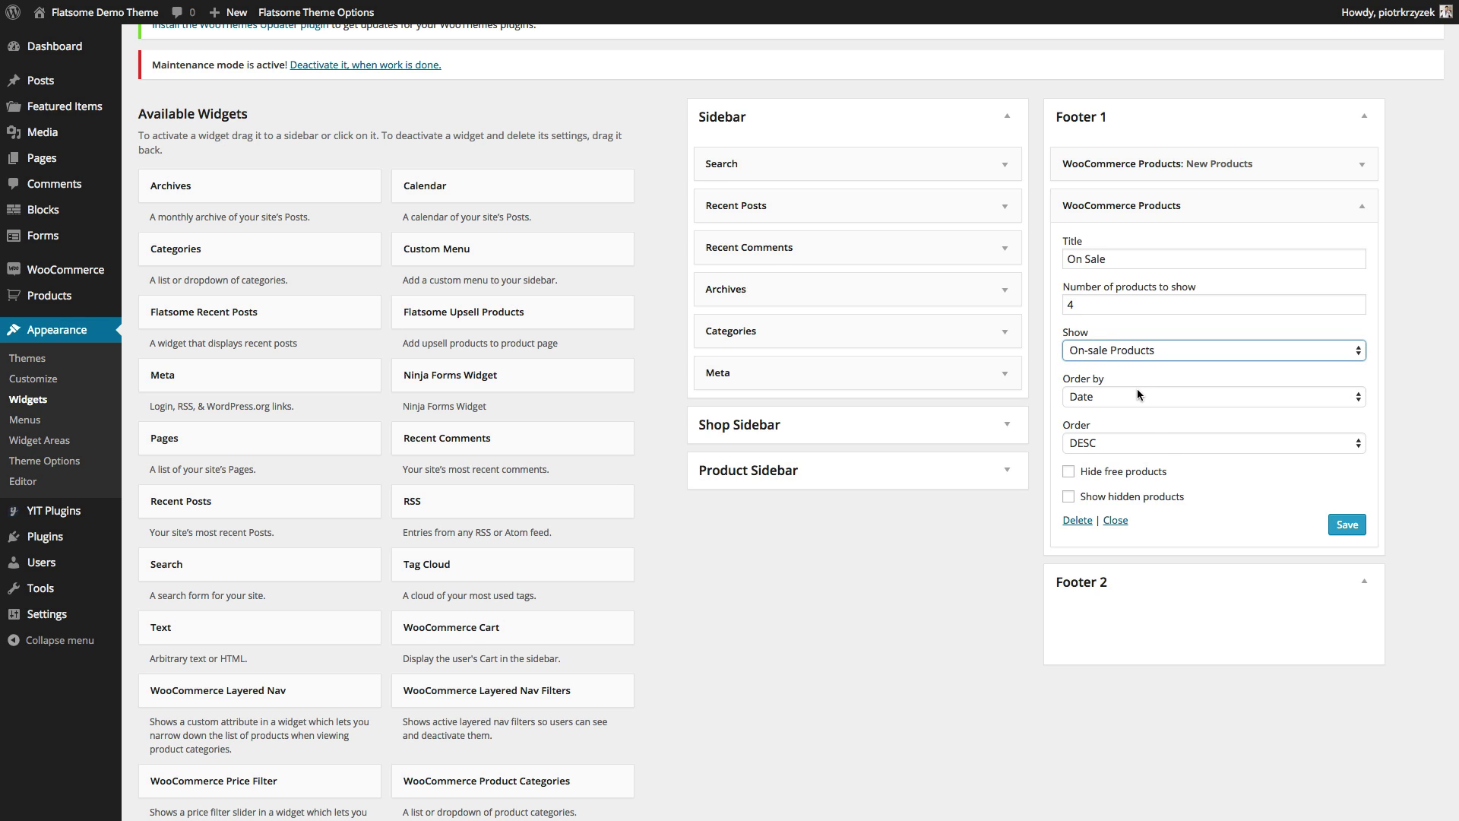
pyautogui.click(1344, 525)
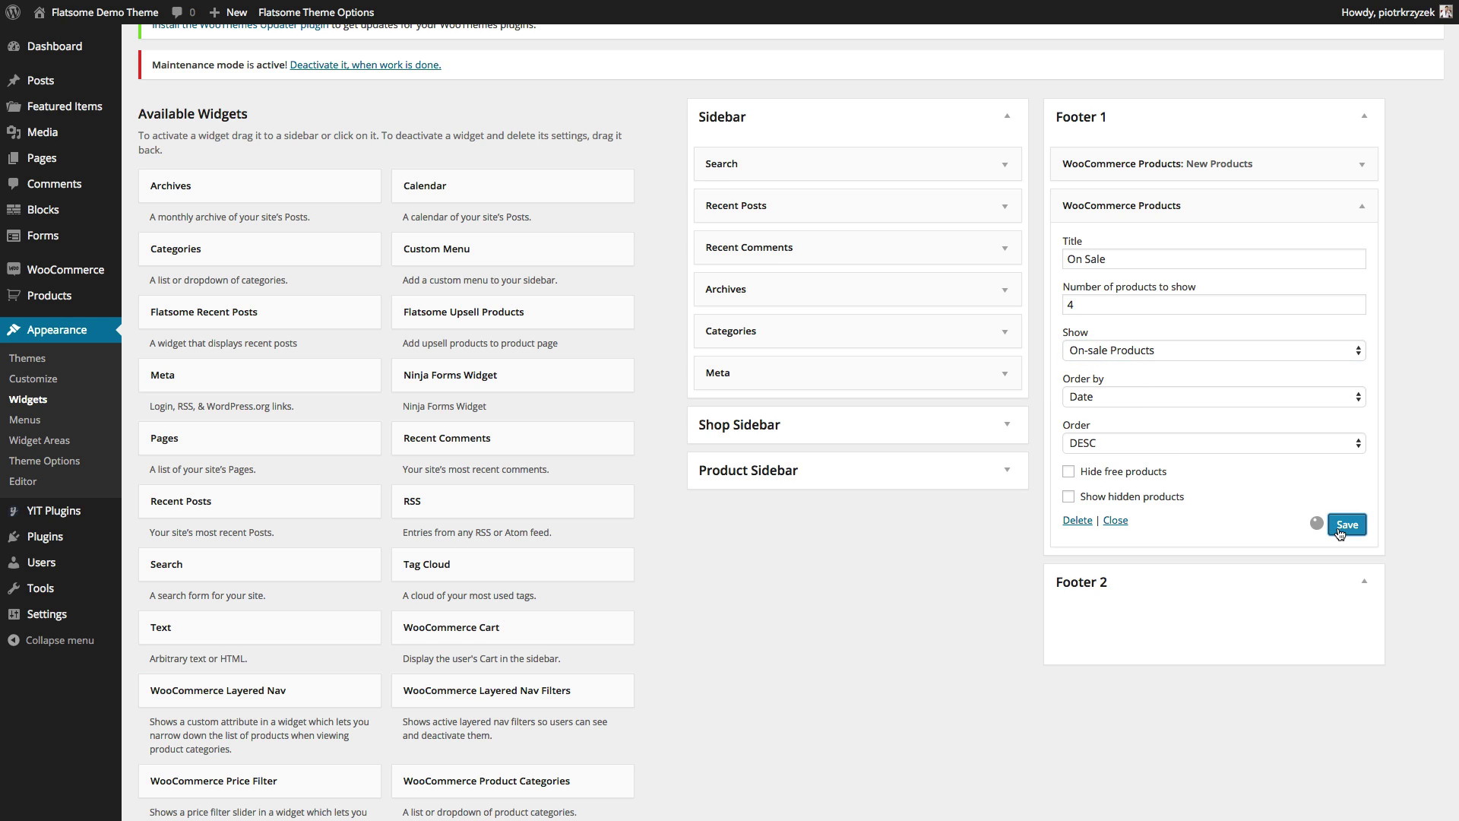
pyautogui.click(1365, 208)
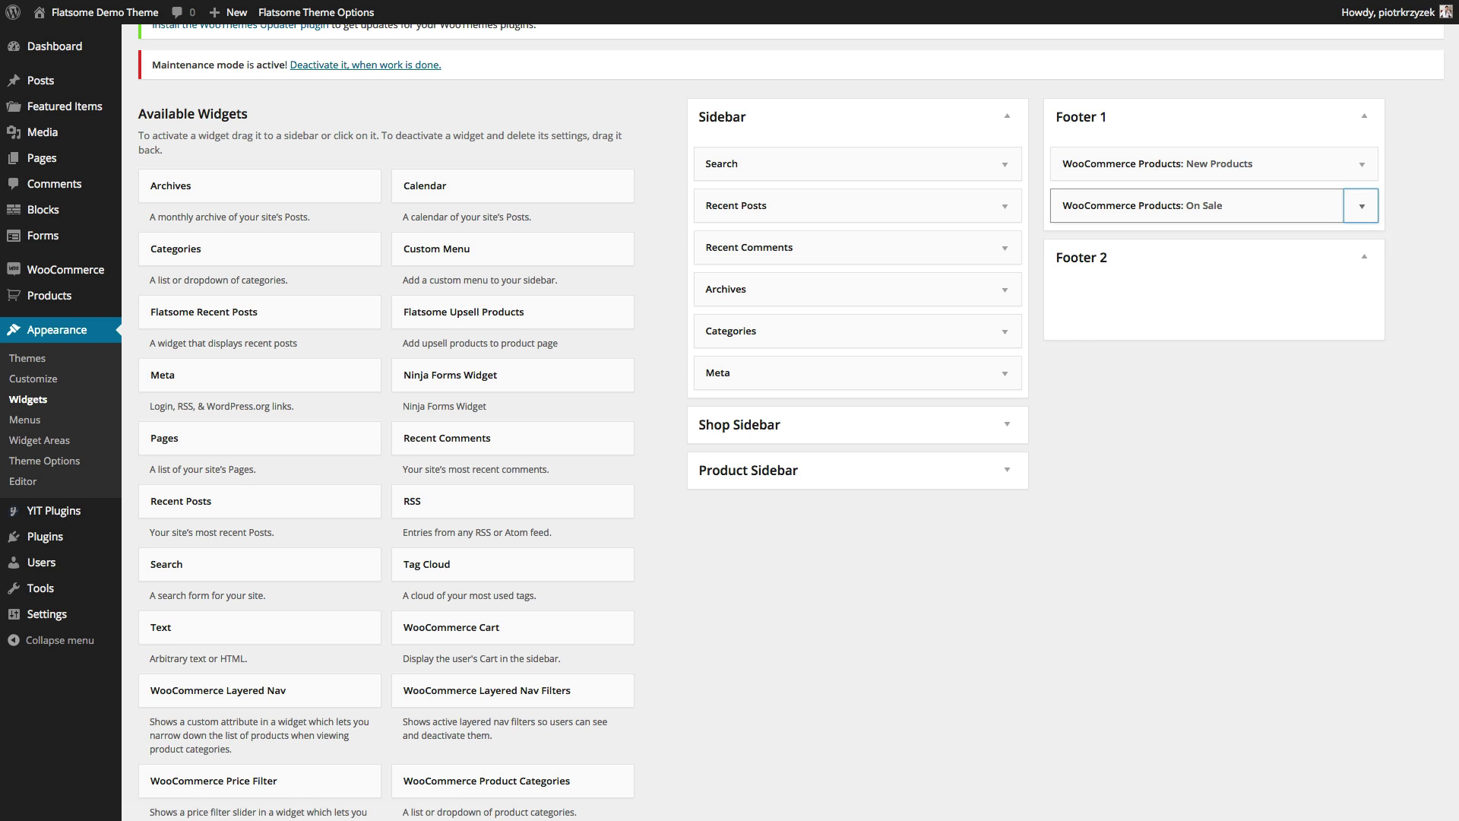
pyautogui.scroll(-4, 1070, 339)
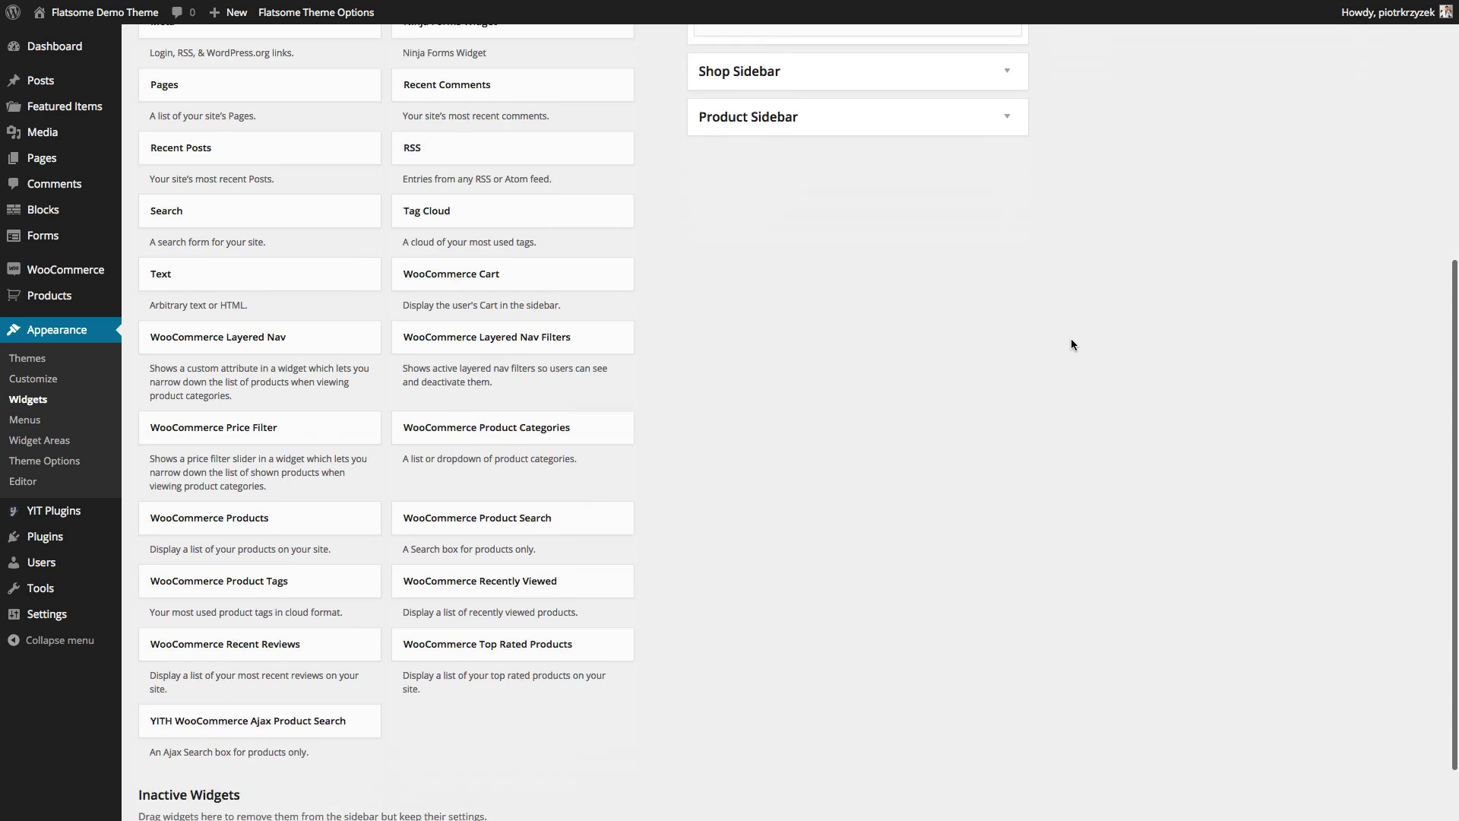
# Add a 'Featured Products' WooCommerce Products widget to Footer 1, showing 4 featured products
pyautogui.click(279, 475)
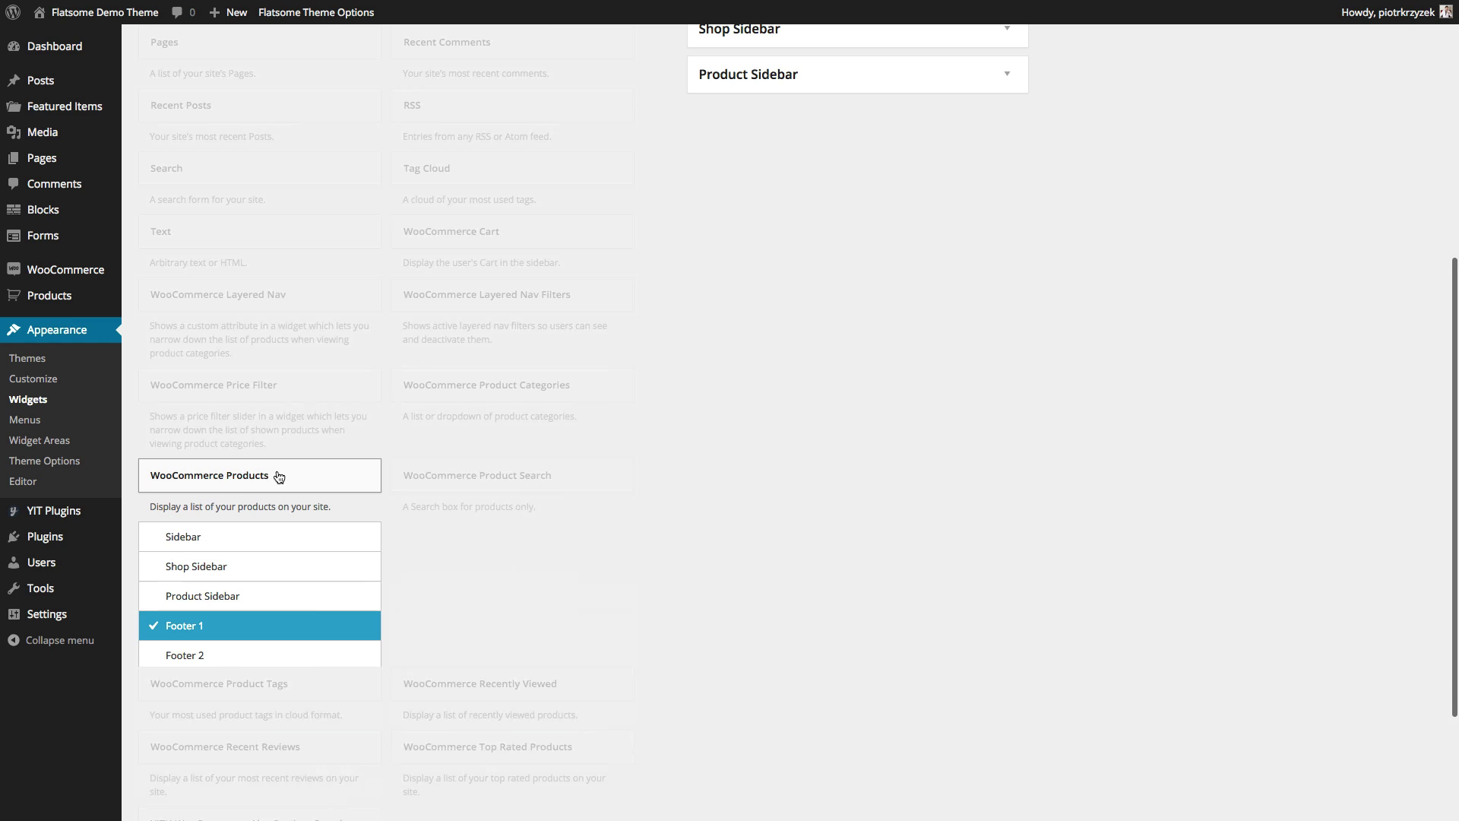
pyautogui.click(284, 688)
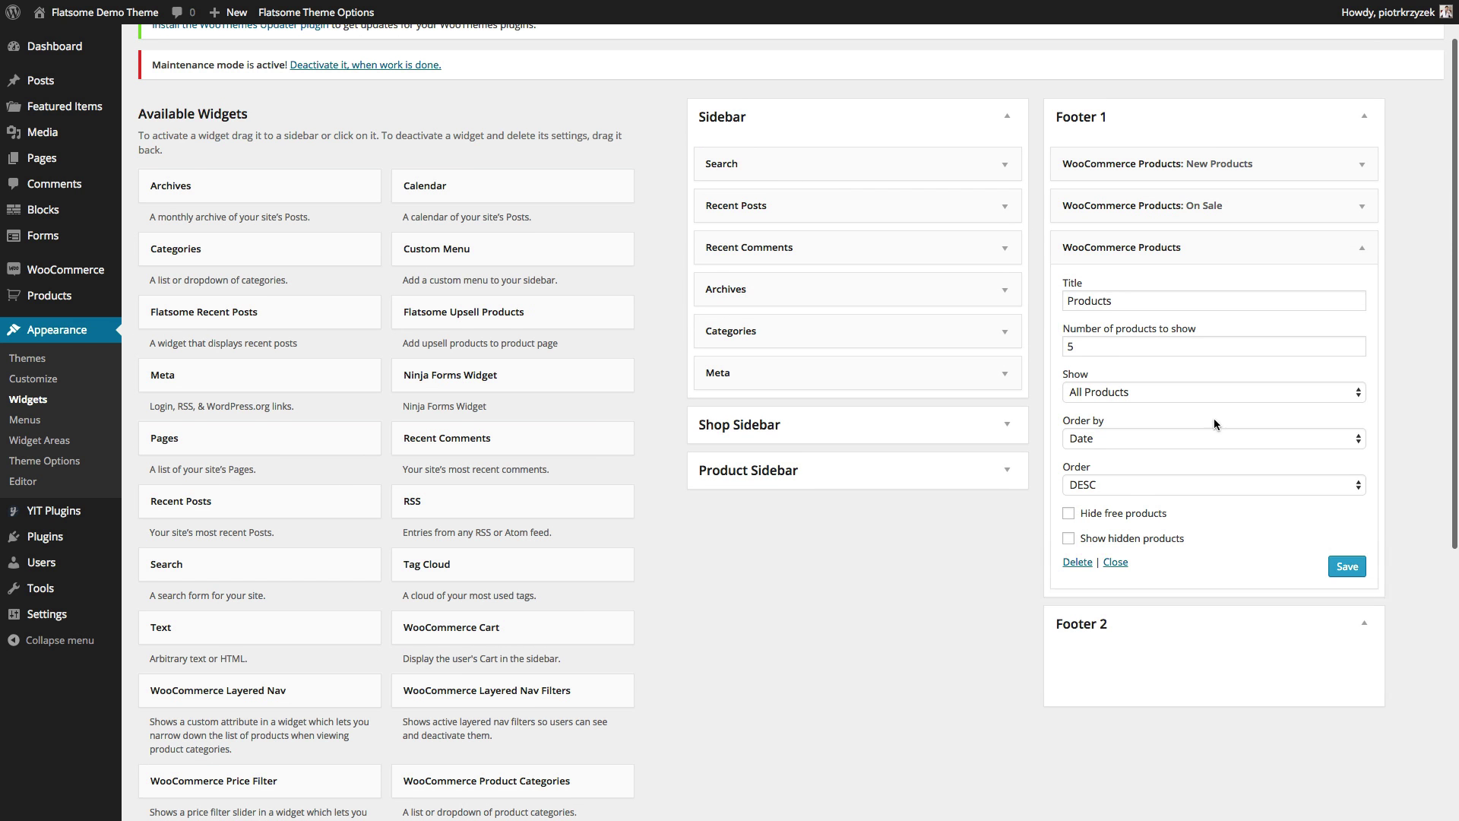
pyautogui.click(1119, 302)
pyautogui.click(1072, 302)
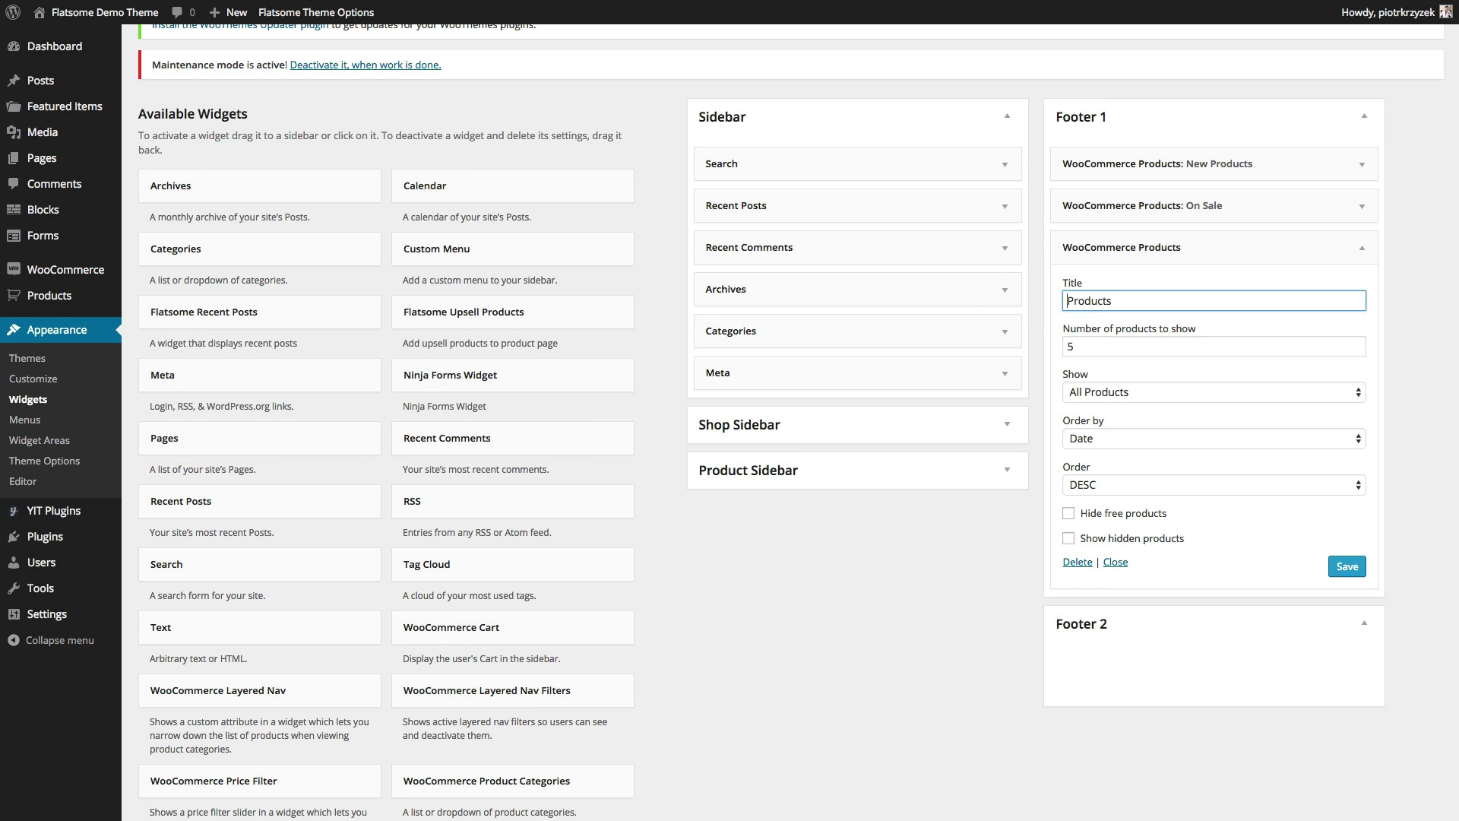
pyautogui.write('Featured')
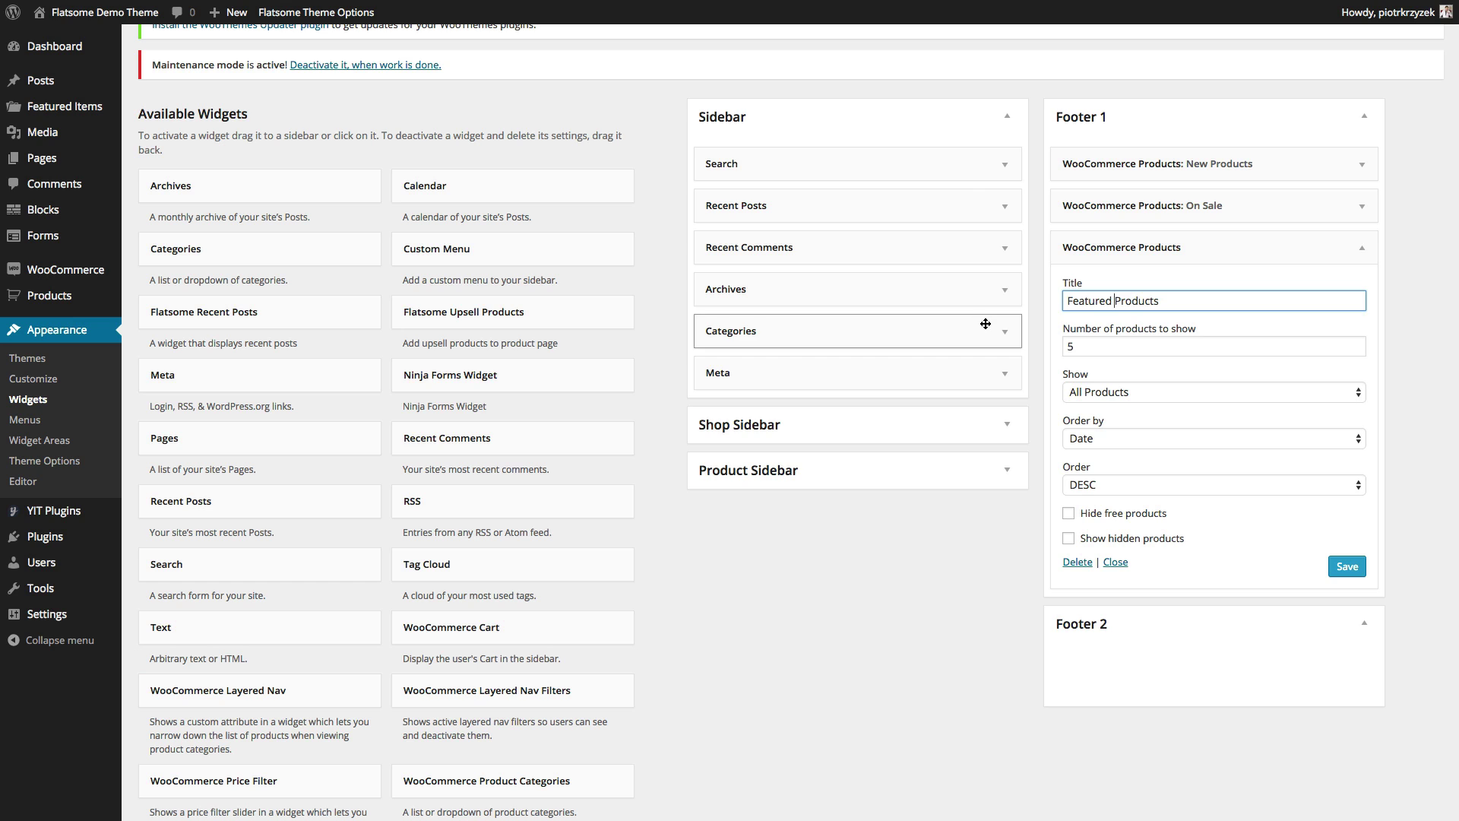
pyautogui.press('Tab')
pyautogui.press('Down')
pyautogui.click(1131, 400)
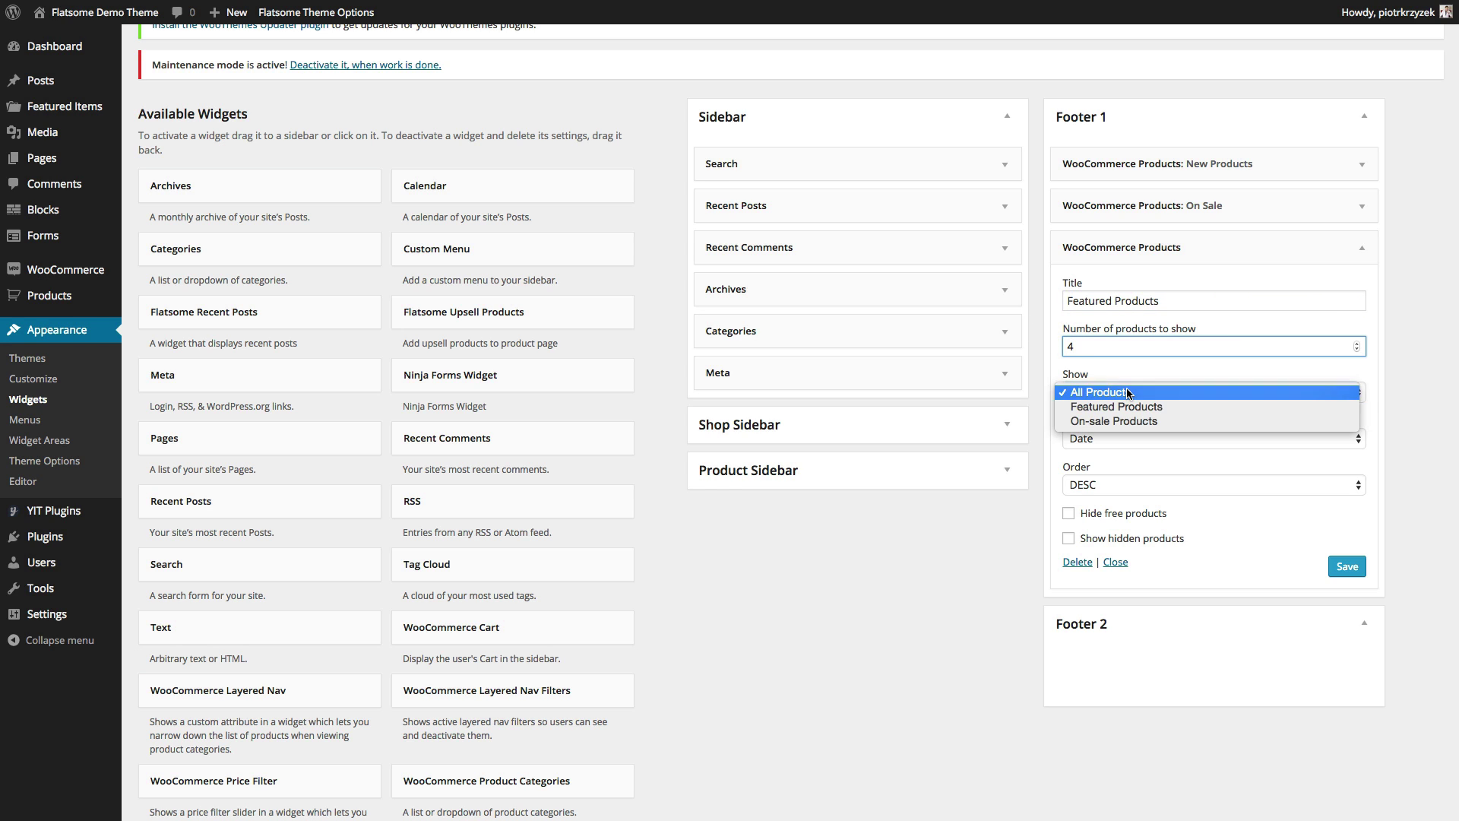
pyautogui.click(1103, 404)
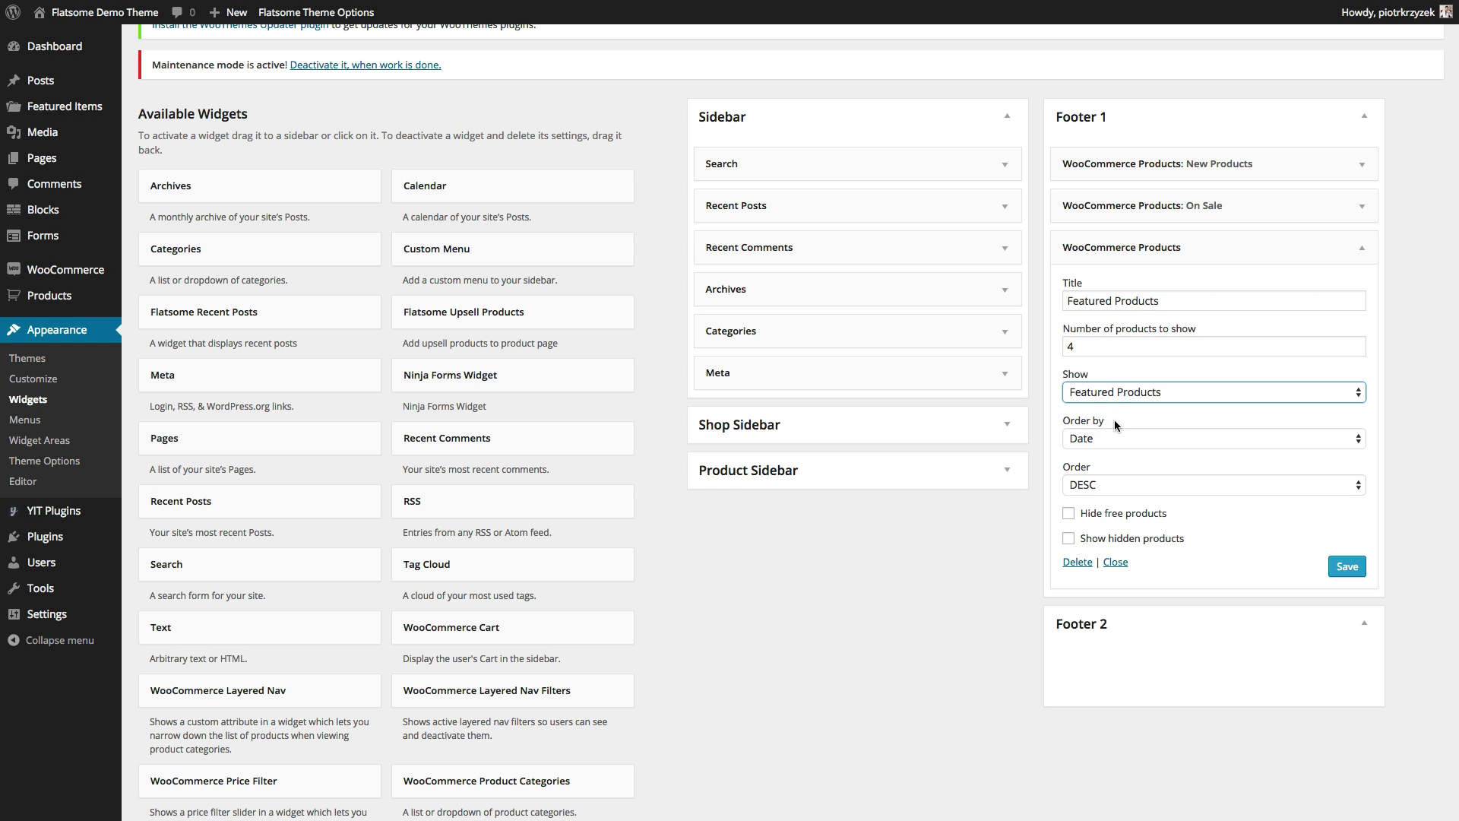
pyautogui.click(1347, 567)
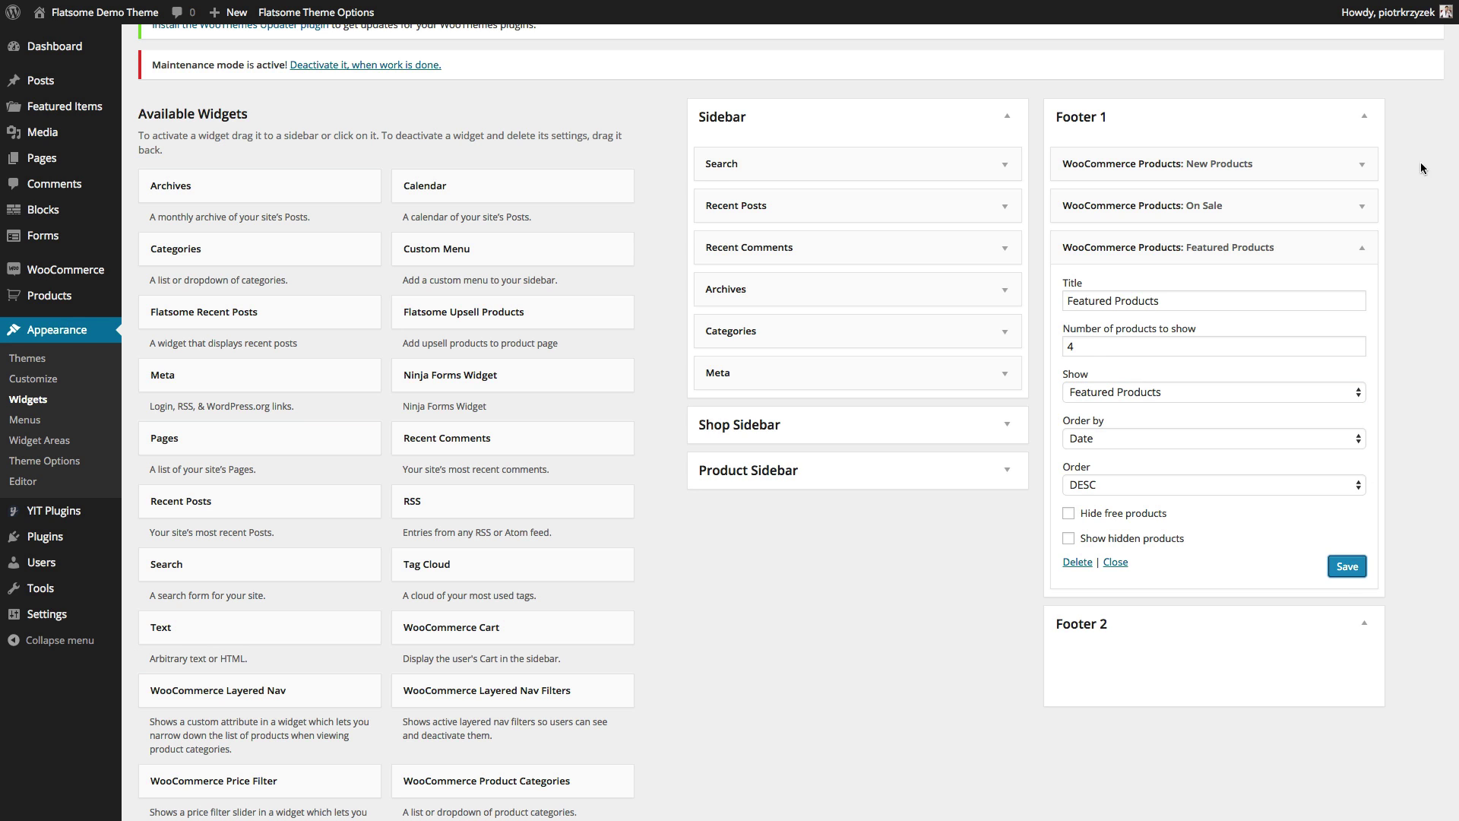
pyautogui.click(1360, 253)
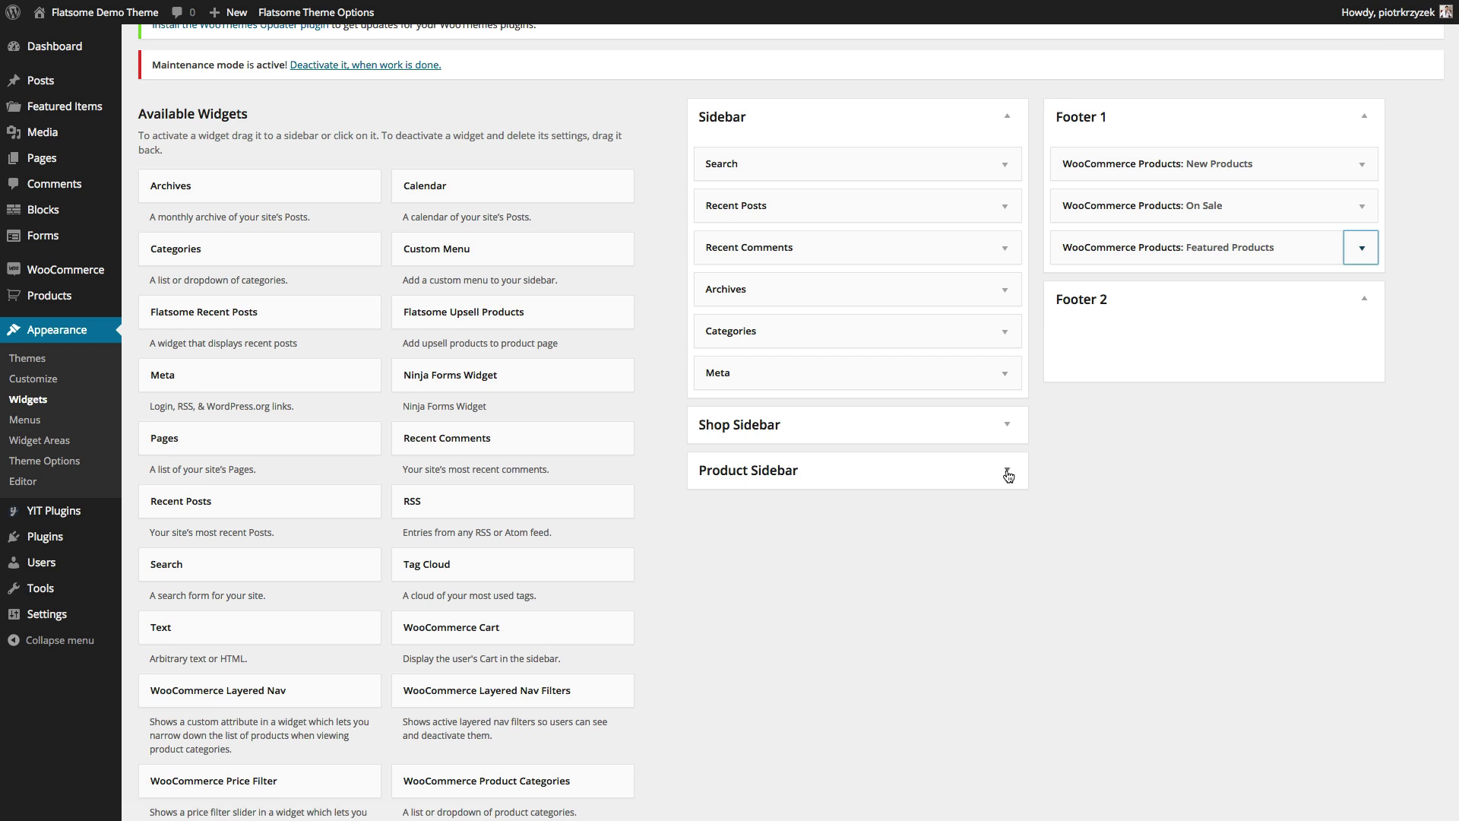
pyautogui.scroll(1, 1009, 476)
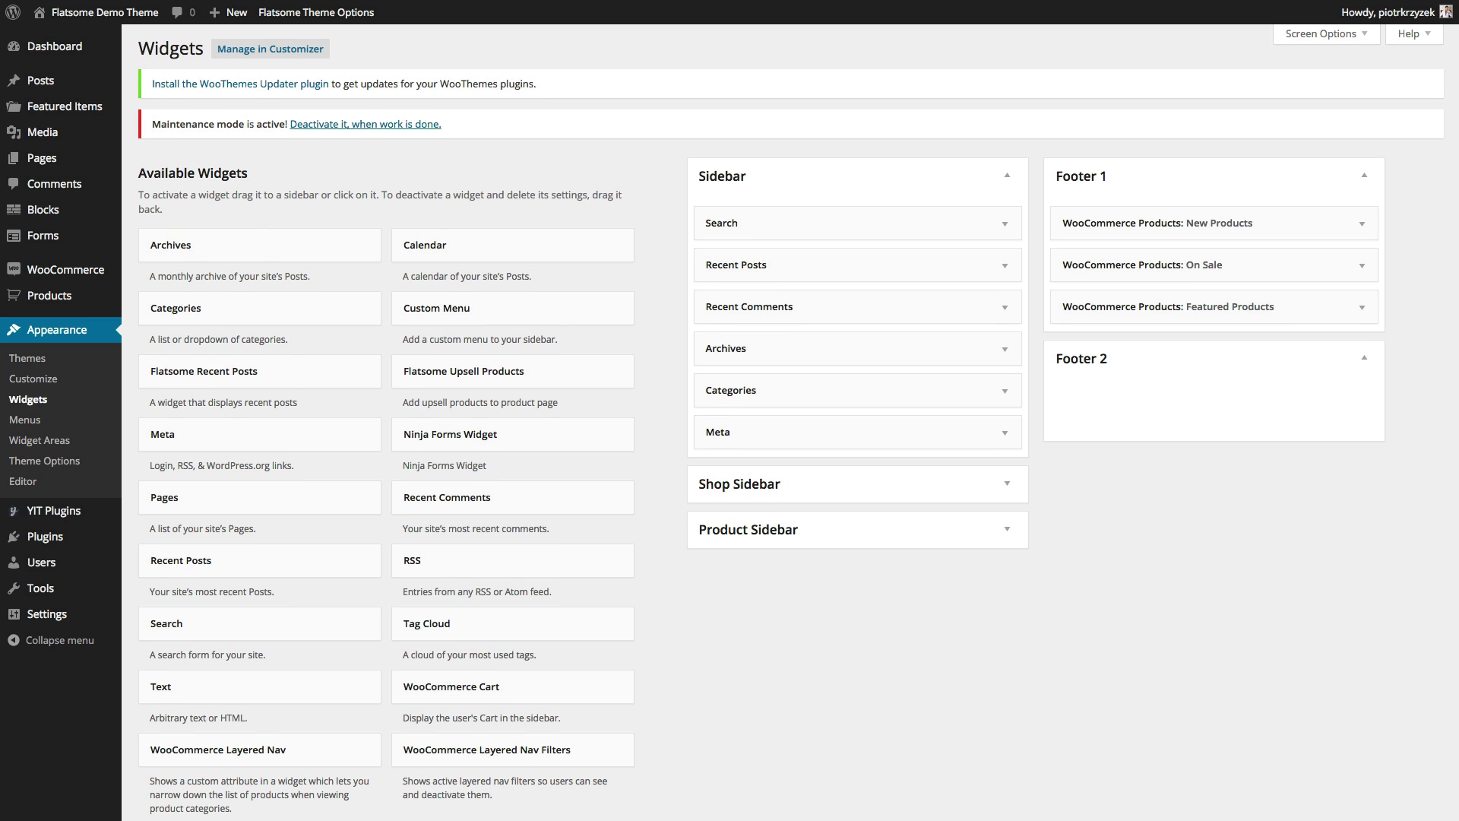
pyautogui.scroll(-5, 700, 599)
pyautogui.scroll(-1, 701, 600)
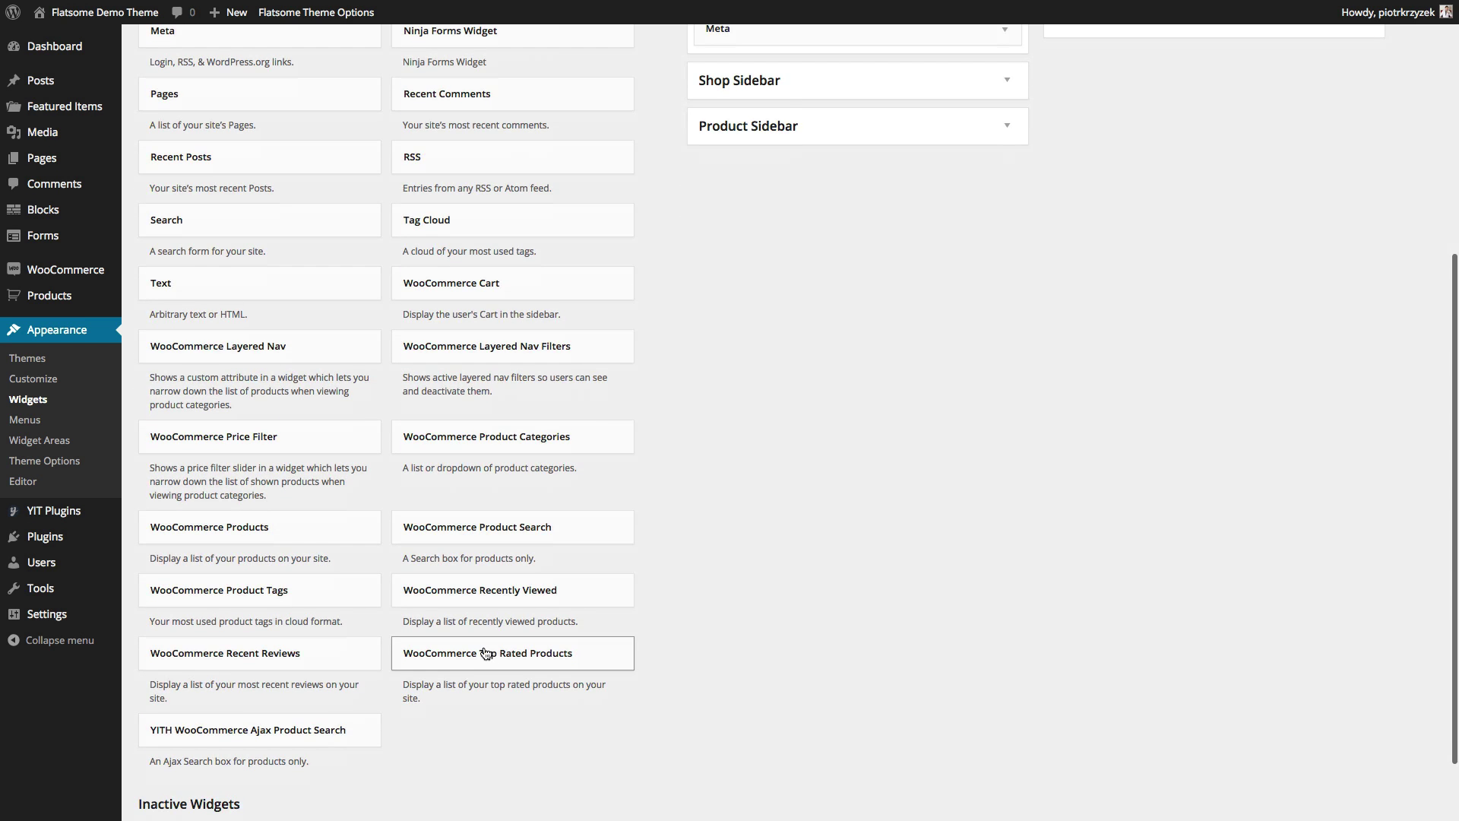
# Add a WooCommerce Top Rated Products widget to Footer 1 with 4 products, then save and collapse it
pyautogui.click(554, 667)
pyautogui.scroll(-2, 556, 667)
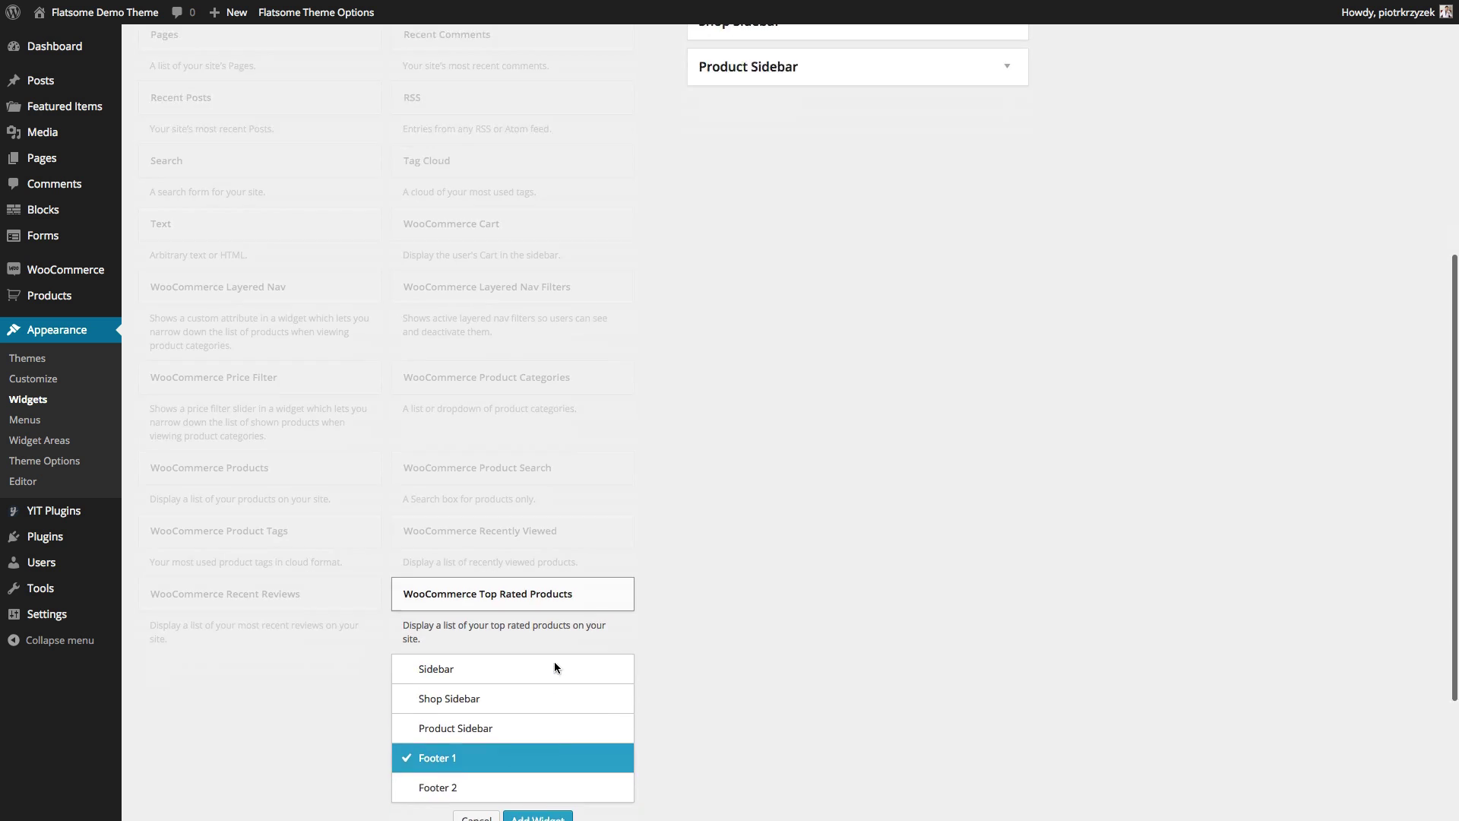
pyautogui.click(544, 767)
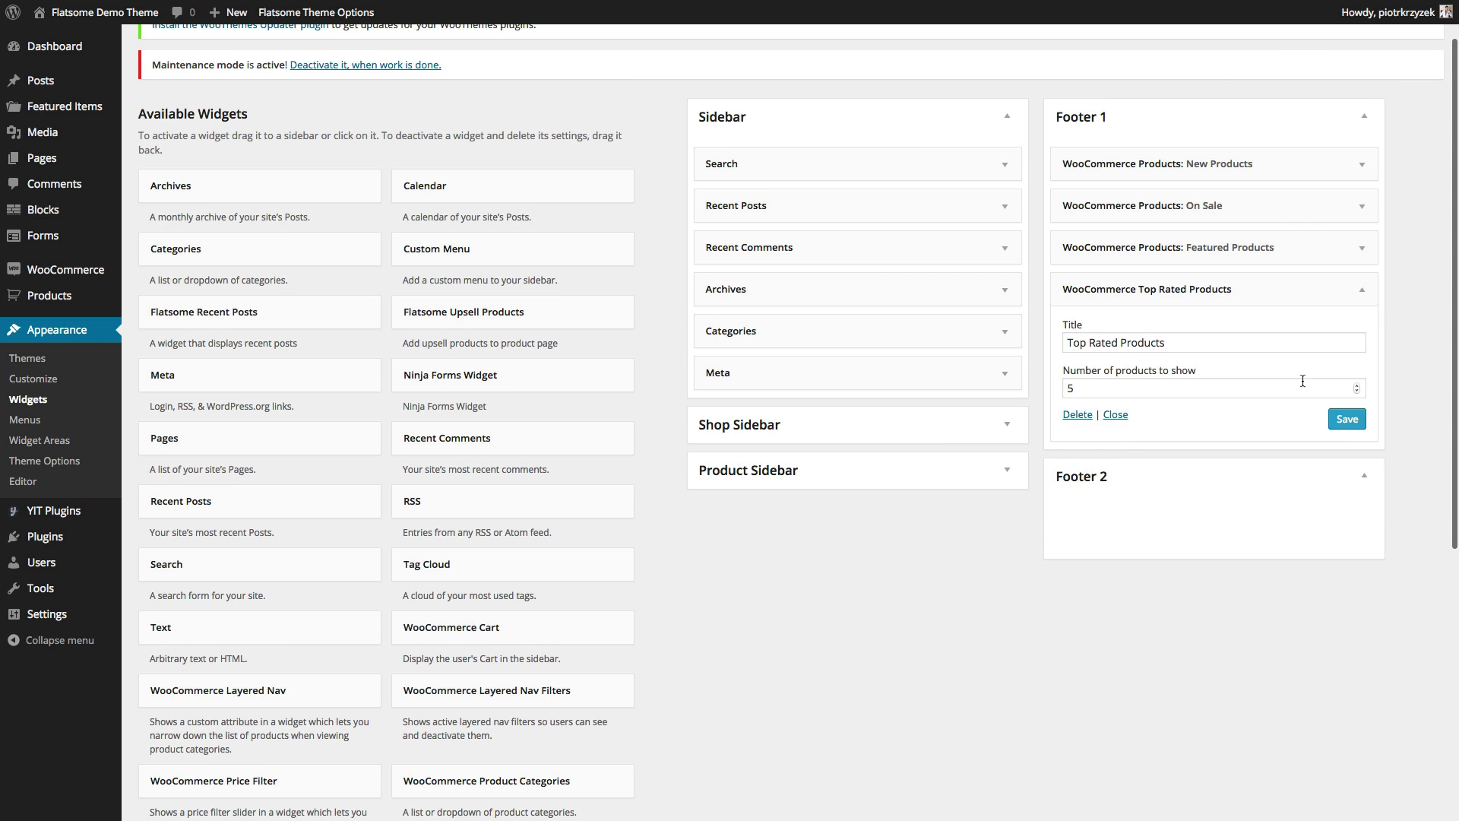
pyautogui.moveTo(1283, 385); pyautogui.dragTo(994, 382)
pyautogui.write('4')
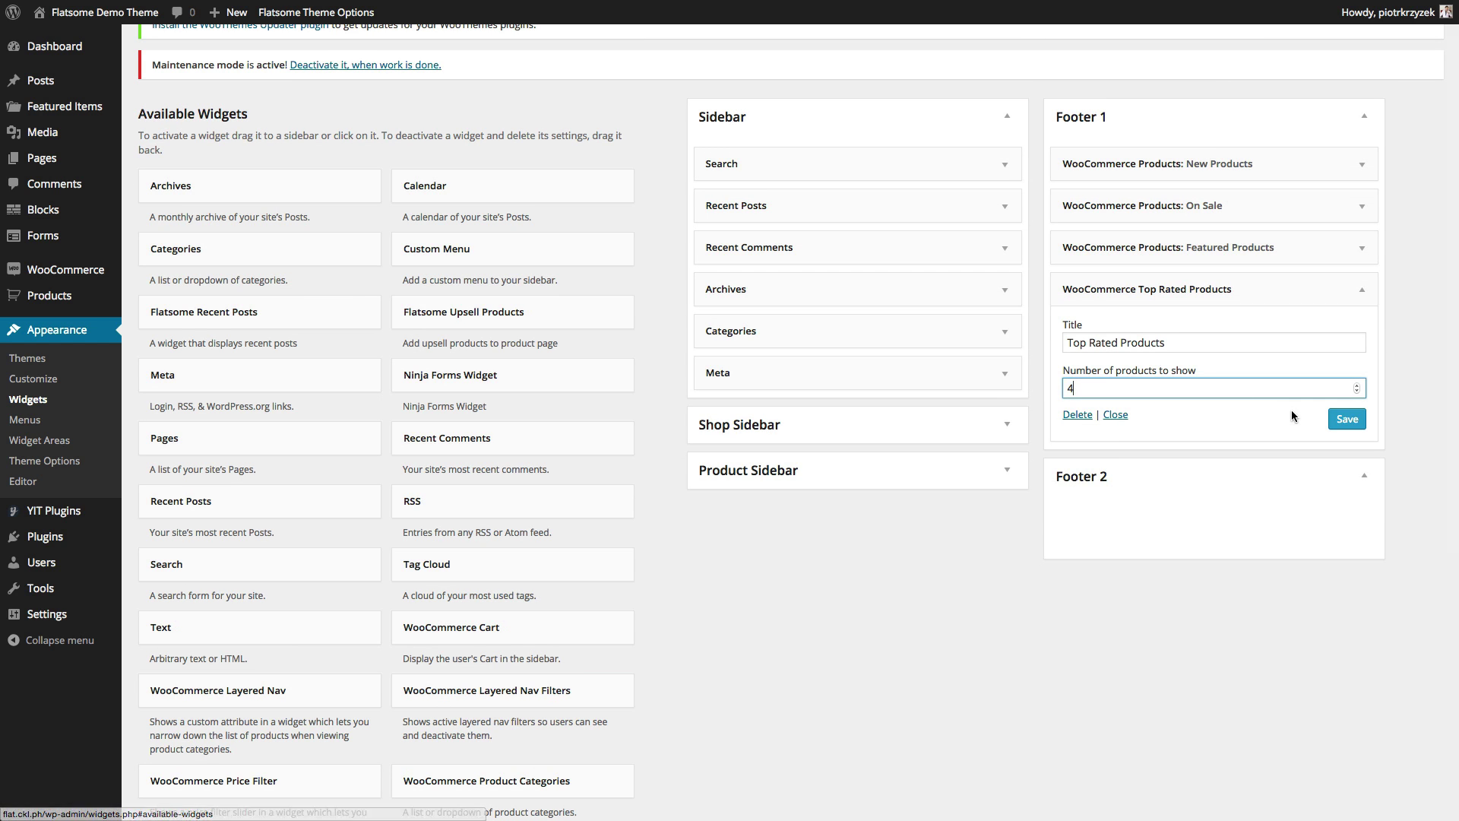
pyautogui.click(1344, 418)
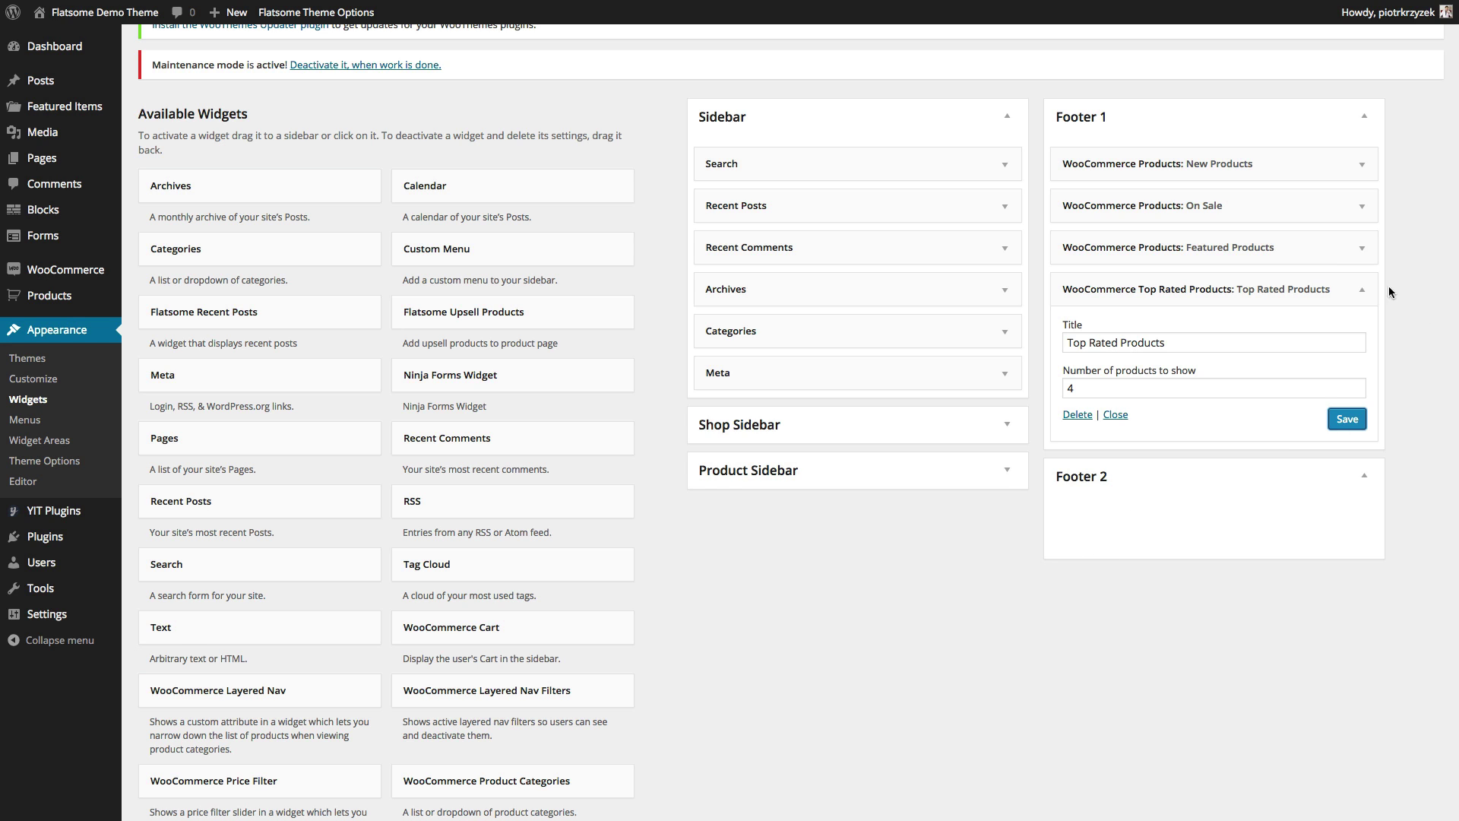
pyautogui.click(1361, 290)
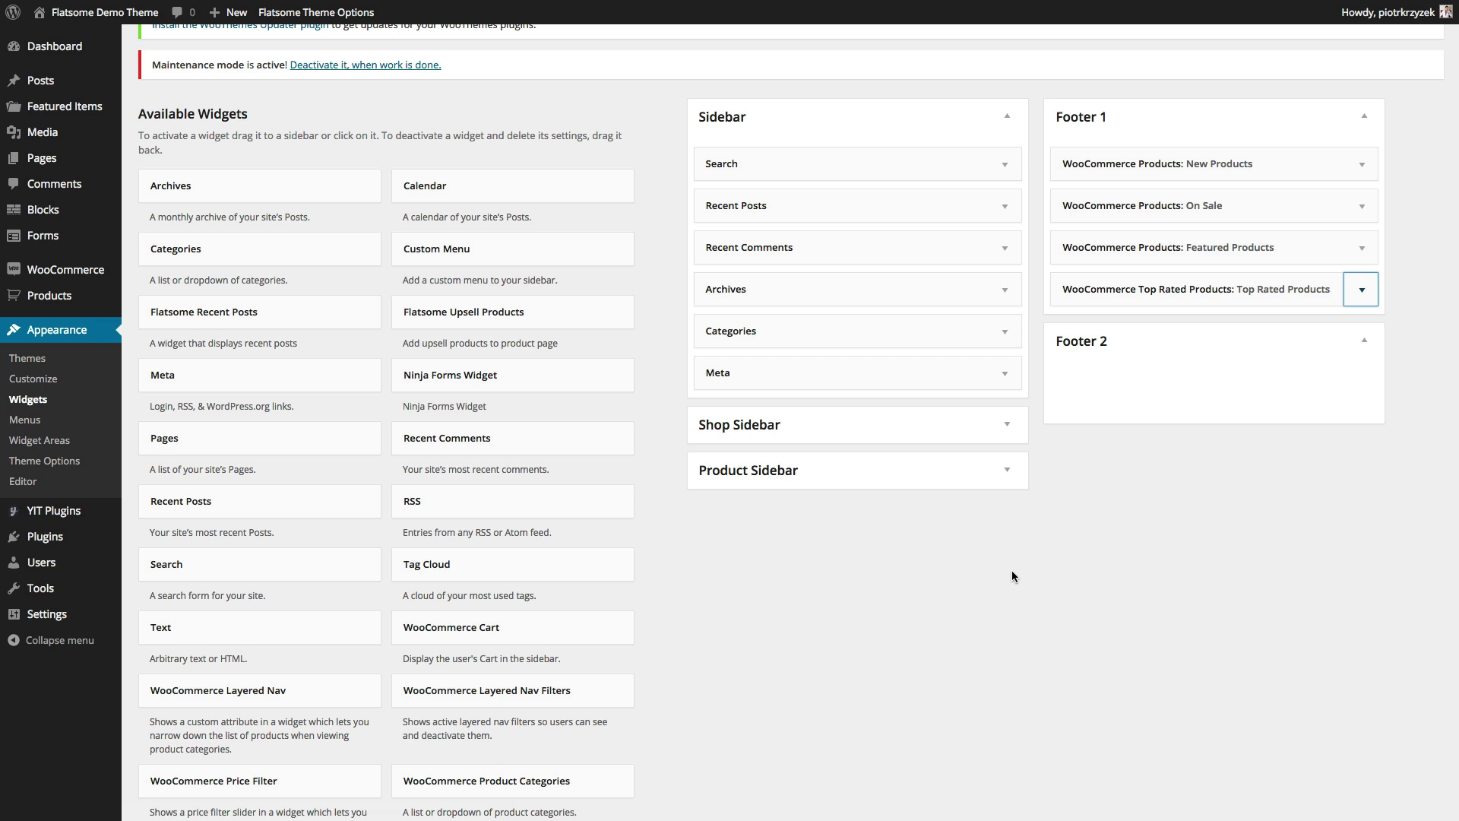
pyautogui.hotkey('ctrl', 'Tab')
pyautogui.hotkey('ctrl', 'r')
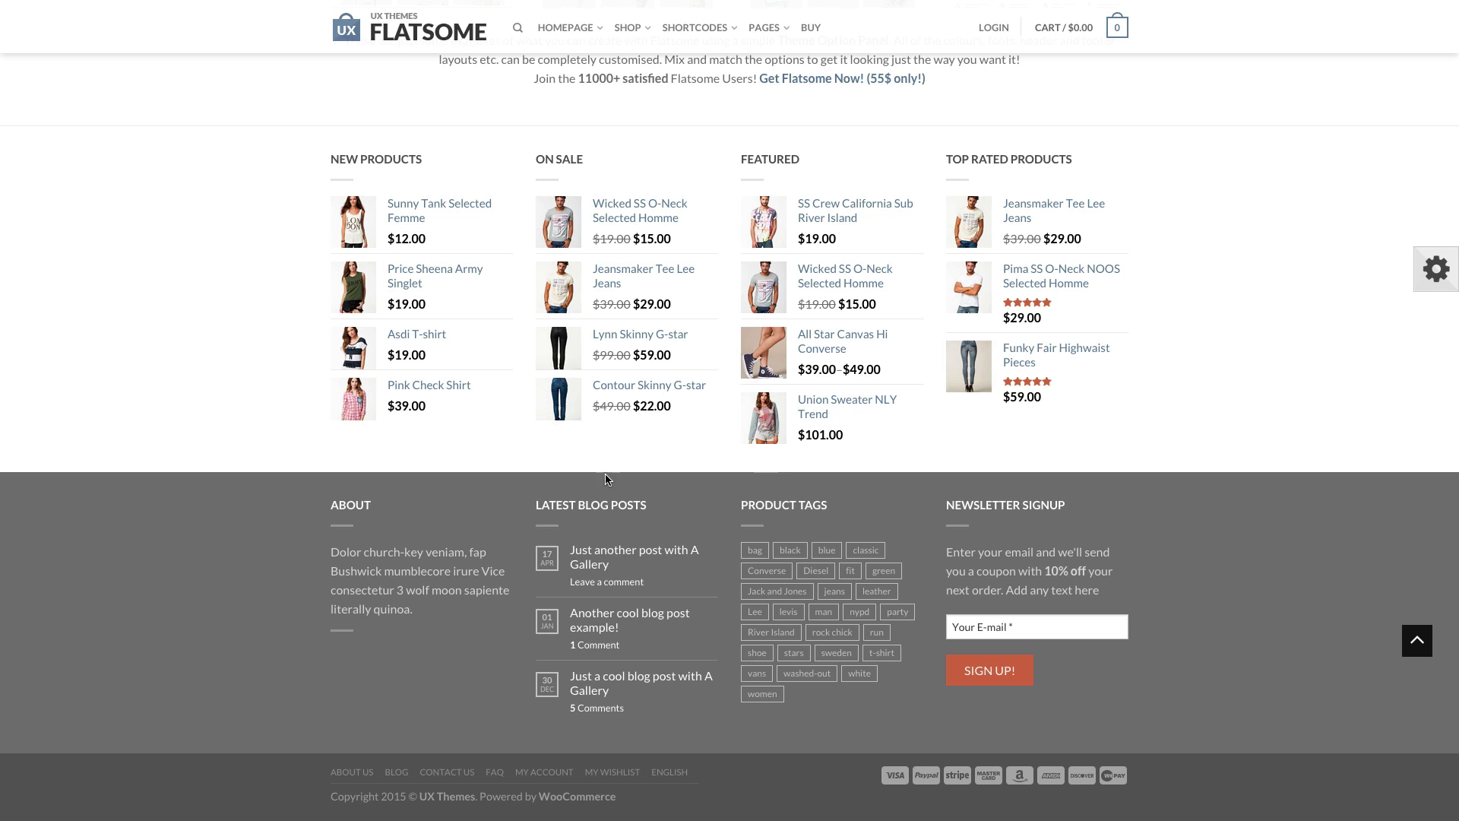
pyautogui.moveTo(425, 610)
pyautogui.mouseDown()
pyautogui.moveTo(387, 575)
pyautogui.moveTo(388, 588)
pyautogui.mouseUp()
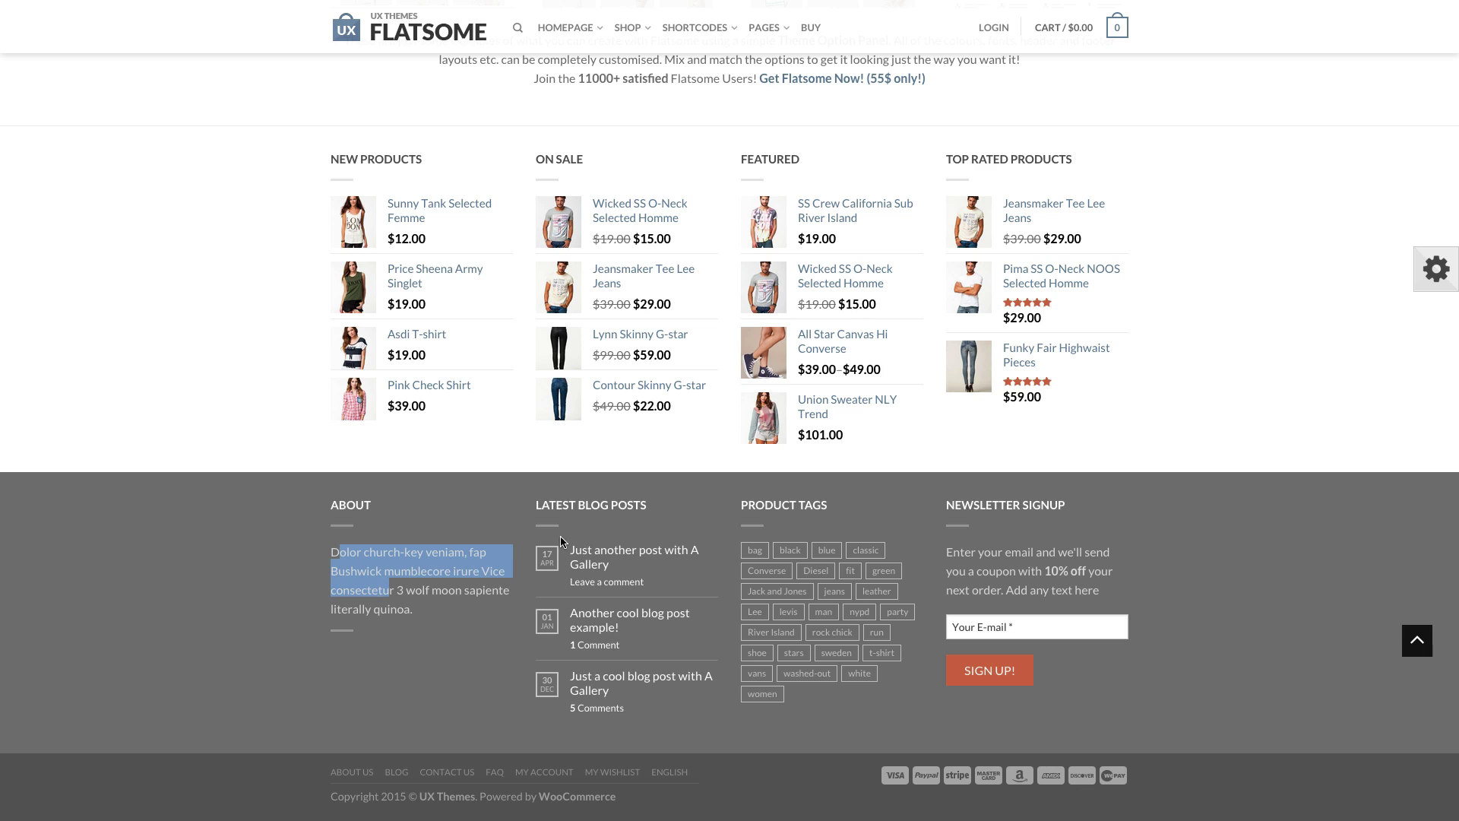
pyautogui.moveTo(549, 504); pyautogui.dragTo(610, 509)
pyautogui.click(609, 508)
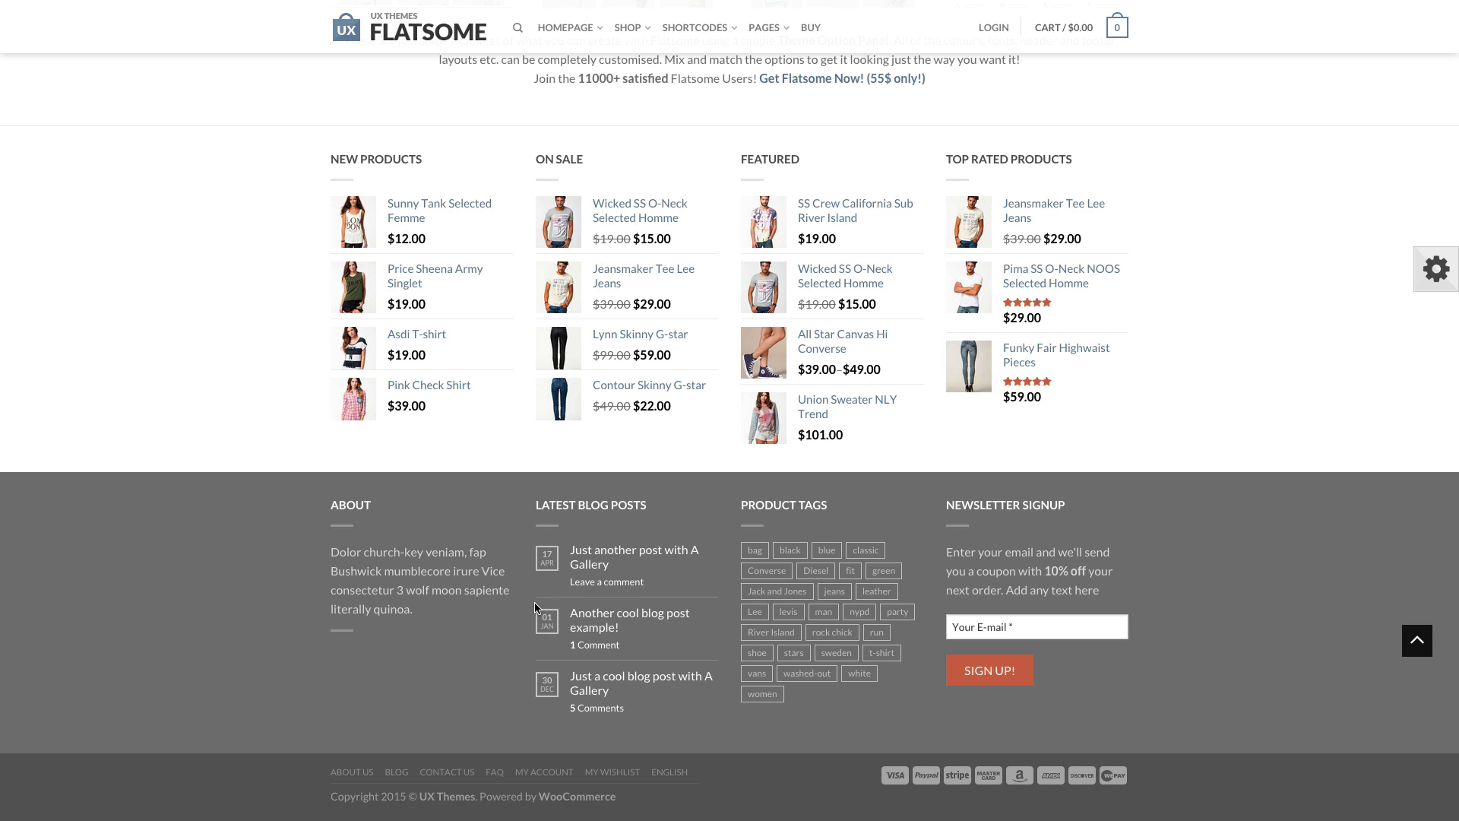
pyautogui.moveTo(828, 508); pyautogui.dragTo(772, 516)
pyautogui.click(771, 516)
pyautogui.moveTo(955, 556); pyautogui.dragTo(1040, 578)
pyautogui.click(1039, 578)
pyautogui.click(1012, 637)
pyautogui.click(1068, 675)
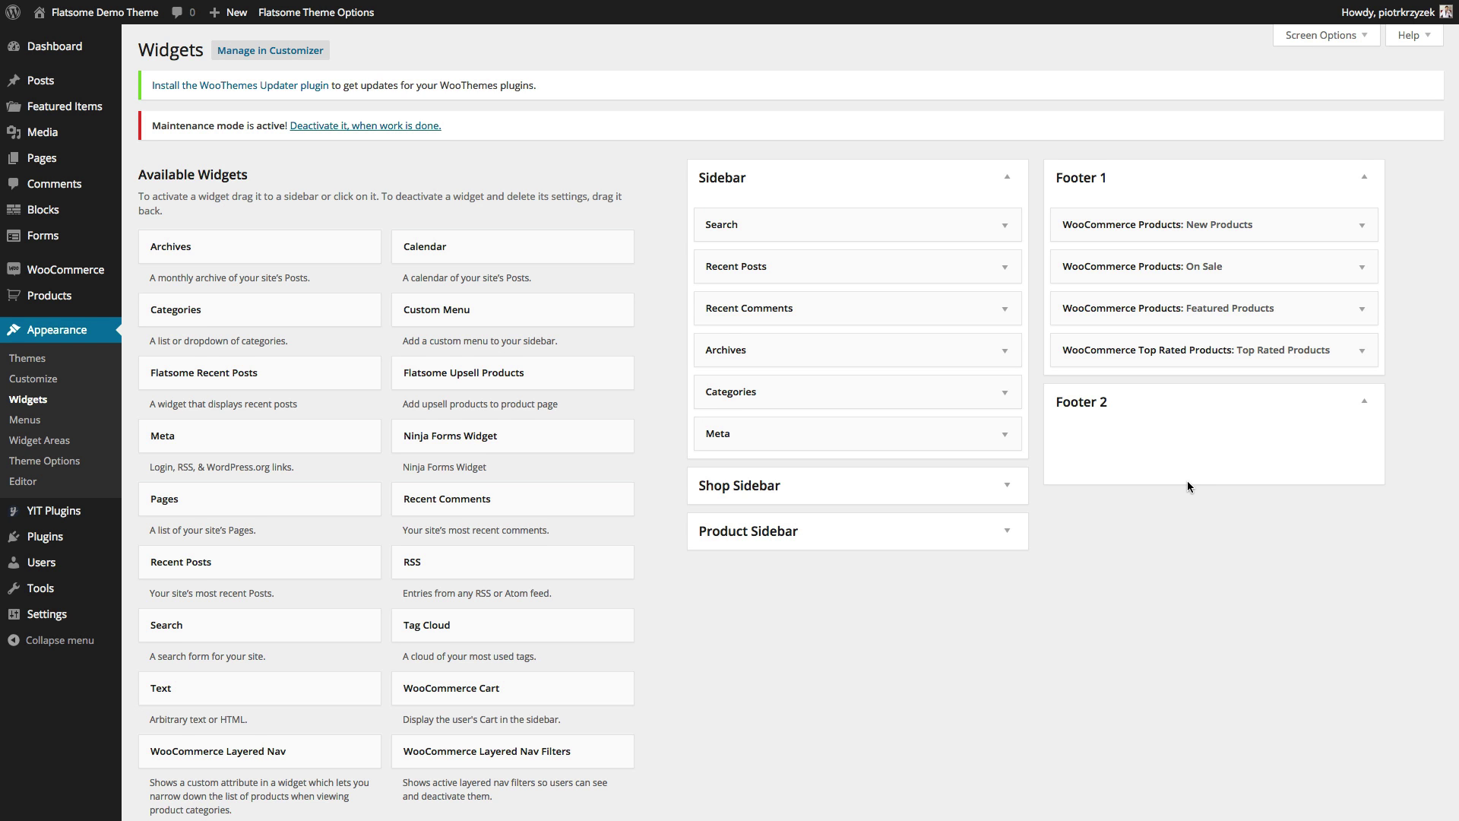
pyautogui.scroll(-2, 1187, 480)
# Add a Footer 2 Text widget titled 'About' reading "This is about us. Because we're awesome."
pyautogui.moveTo(209, 602); pyautogui.dragTo(1164, 352)
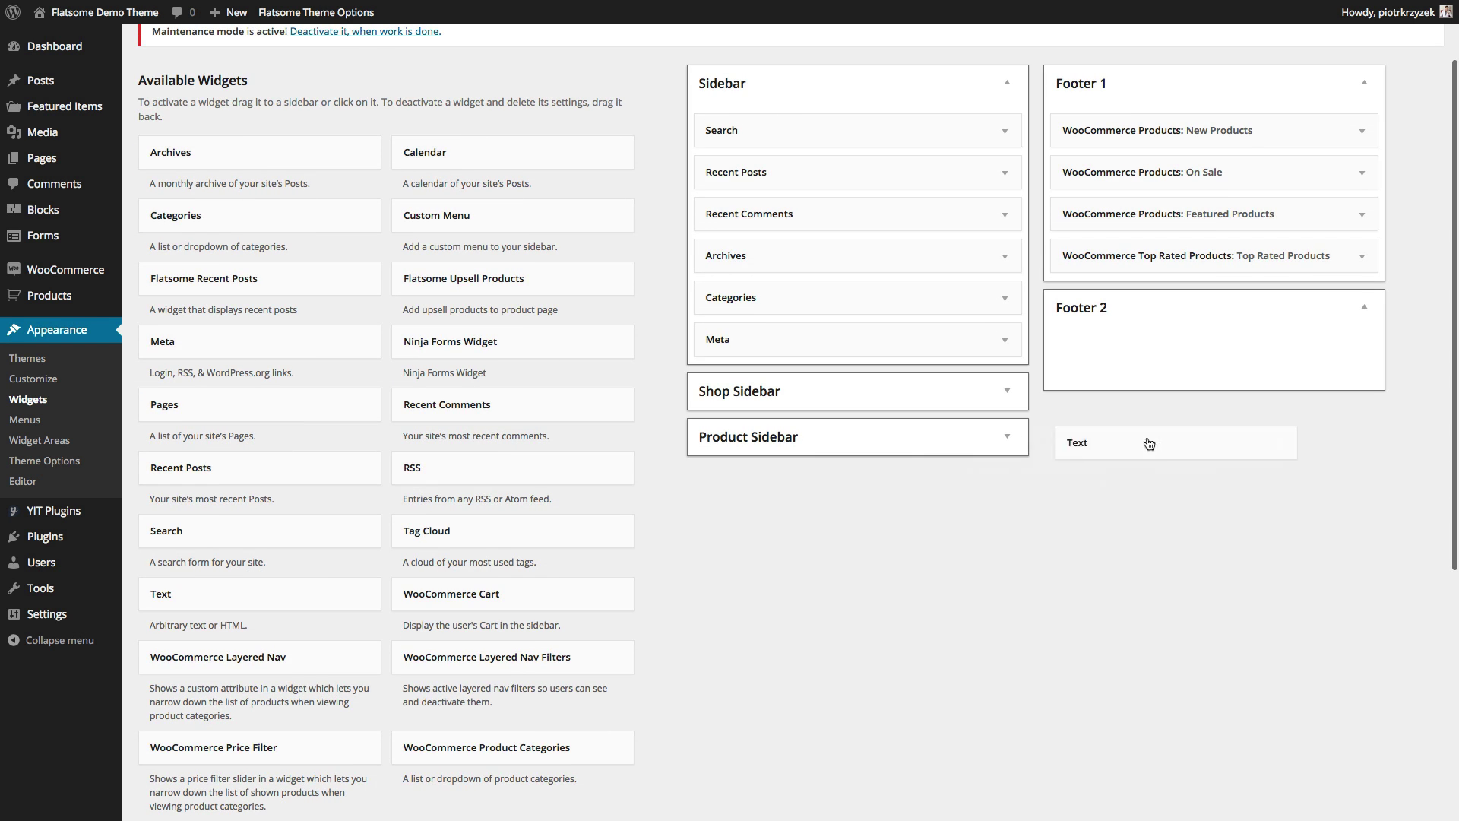
pyautogui.click(1099, 407)
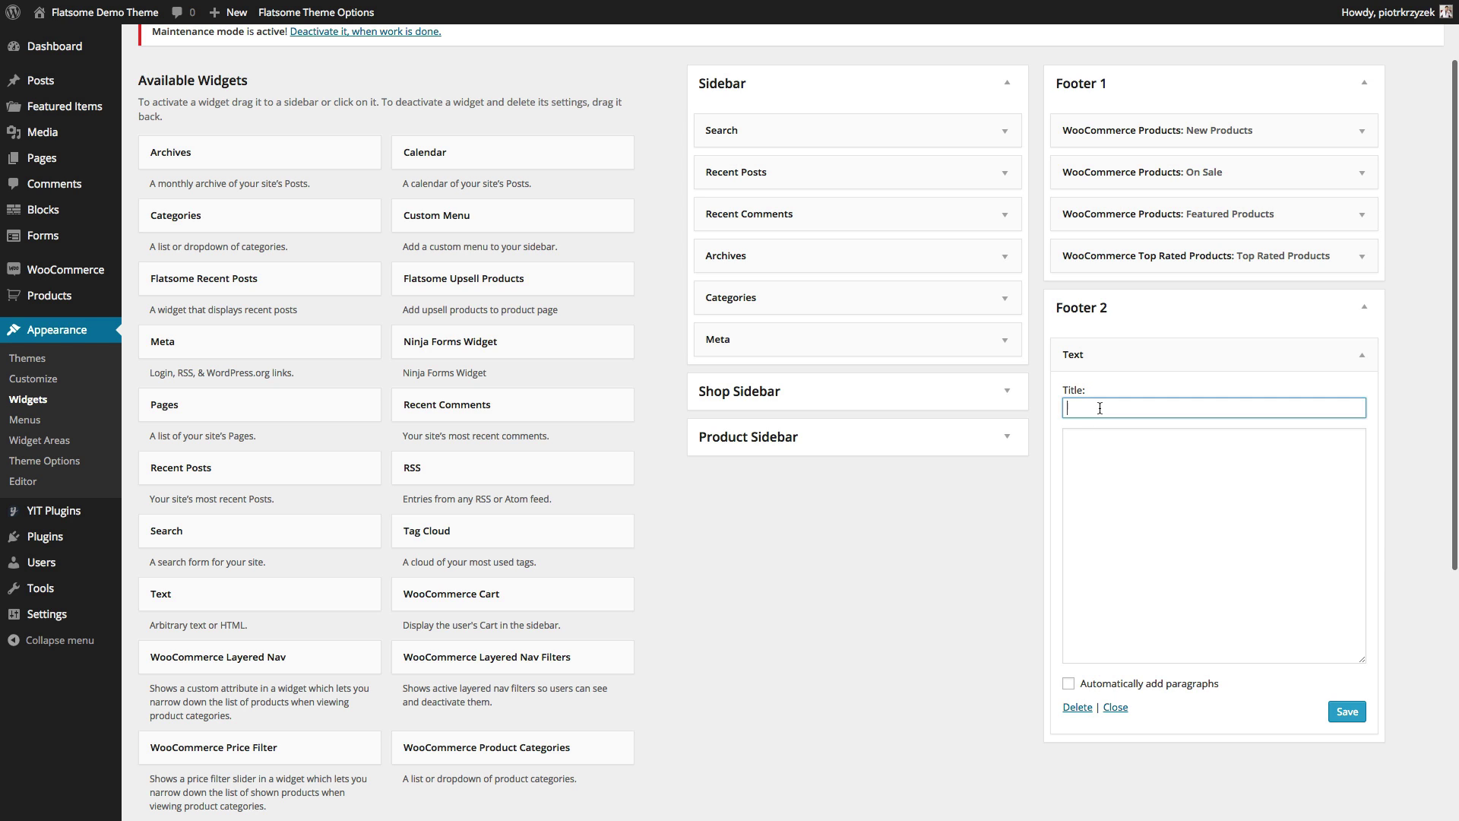
pyautogui.write('About')
pyautogui.press('Tab')
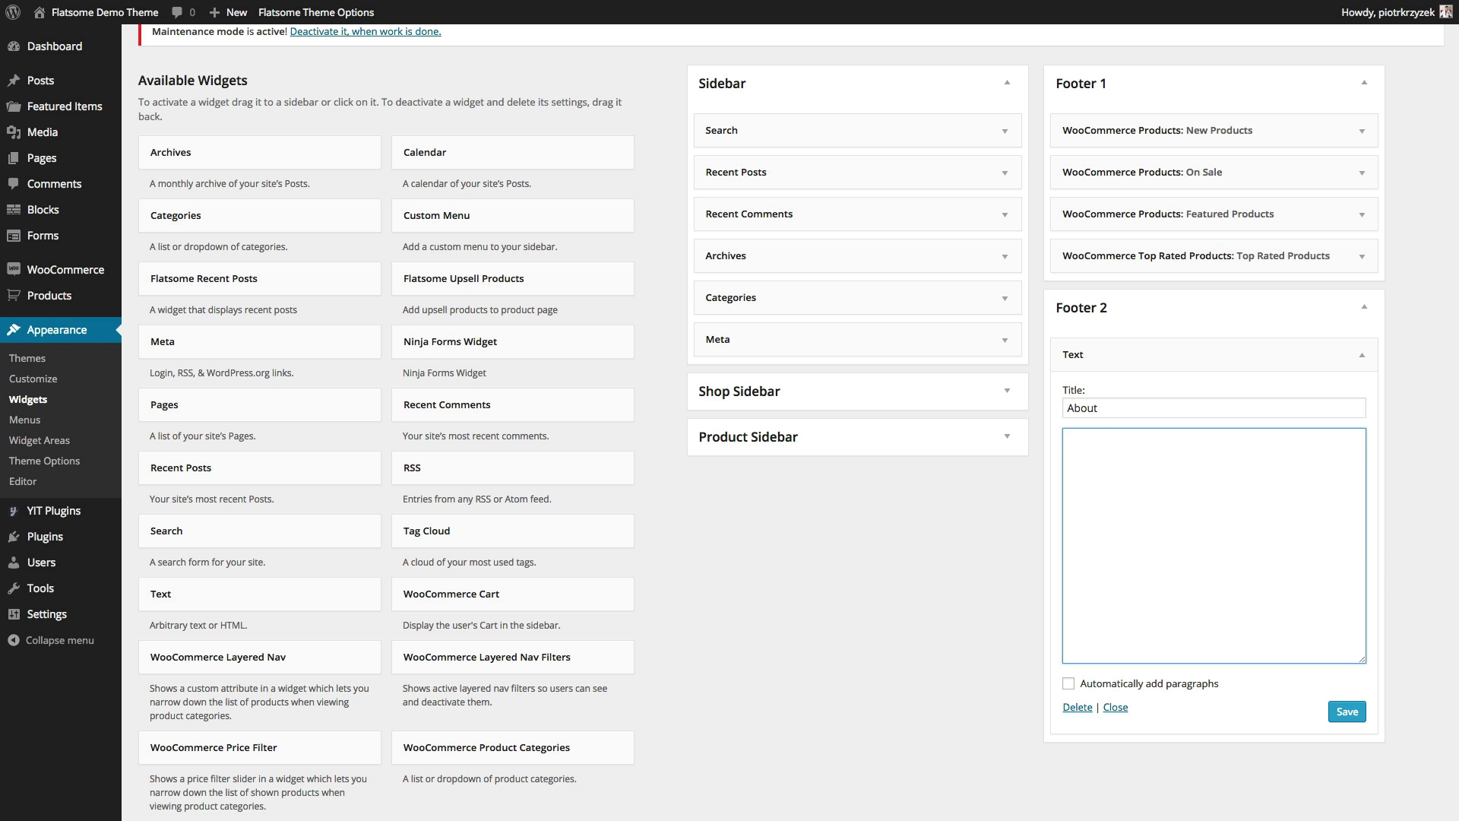
pyautogui.write('This is about us. ')
pyautogui.write('Because ')
pyautogui.write("we're awesome.")
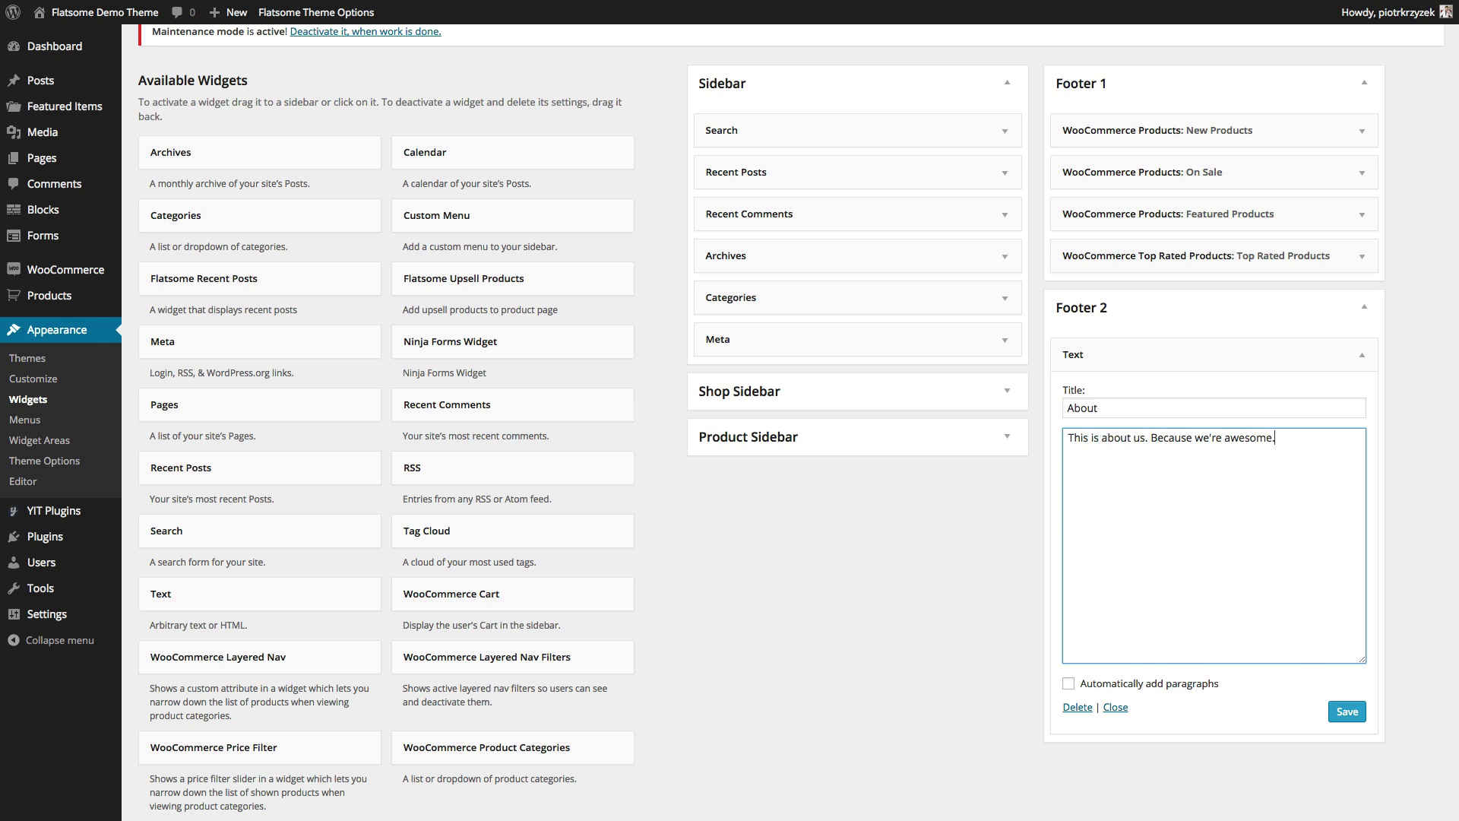
pyautogui.click(1342, 711)
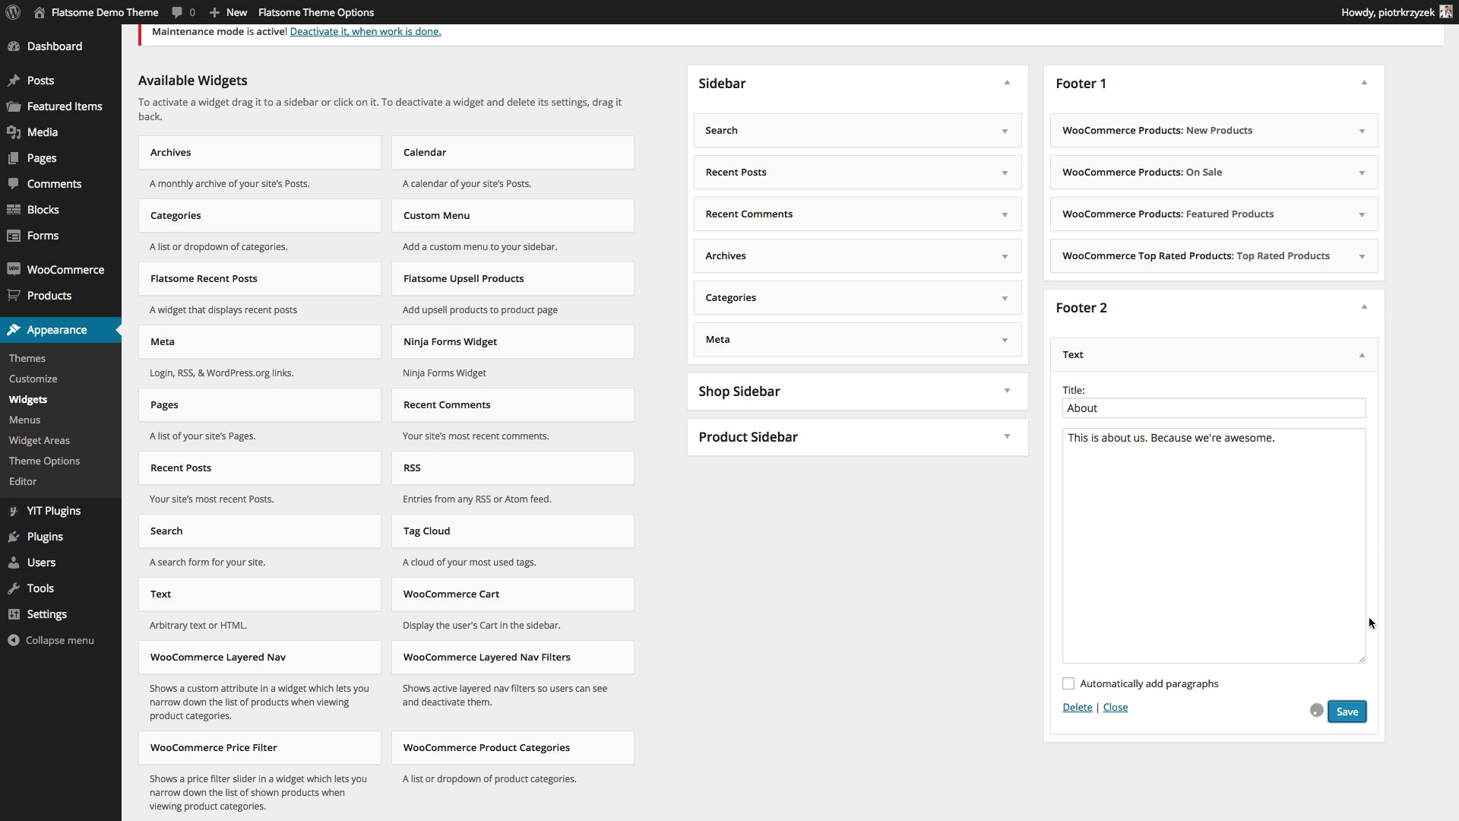
pyautogui.click(1361, 354)
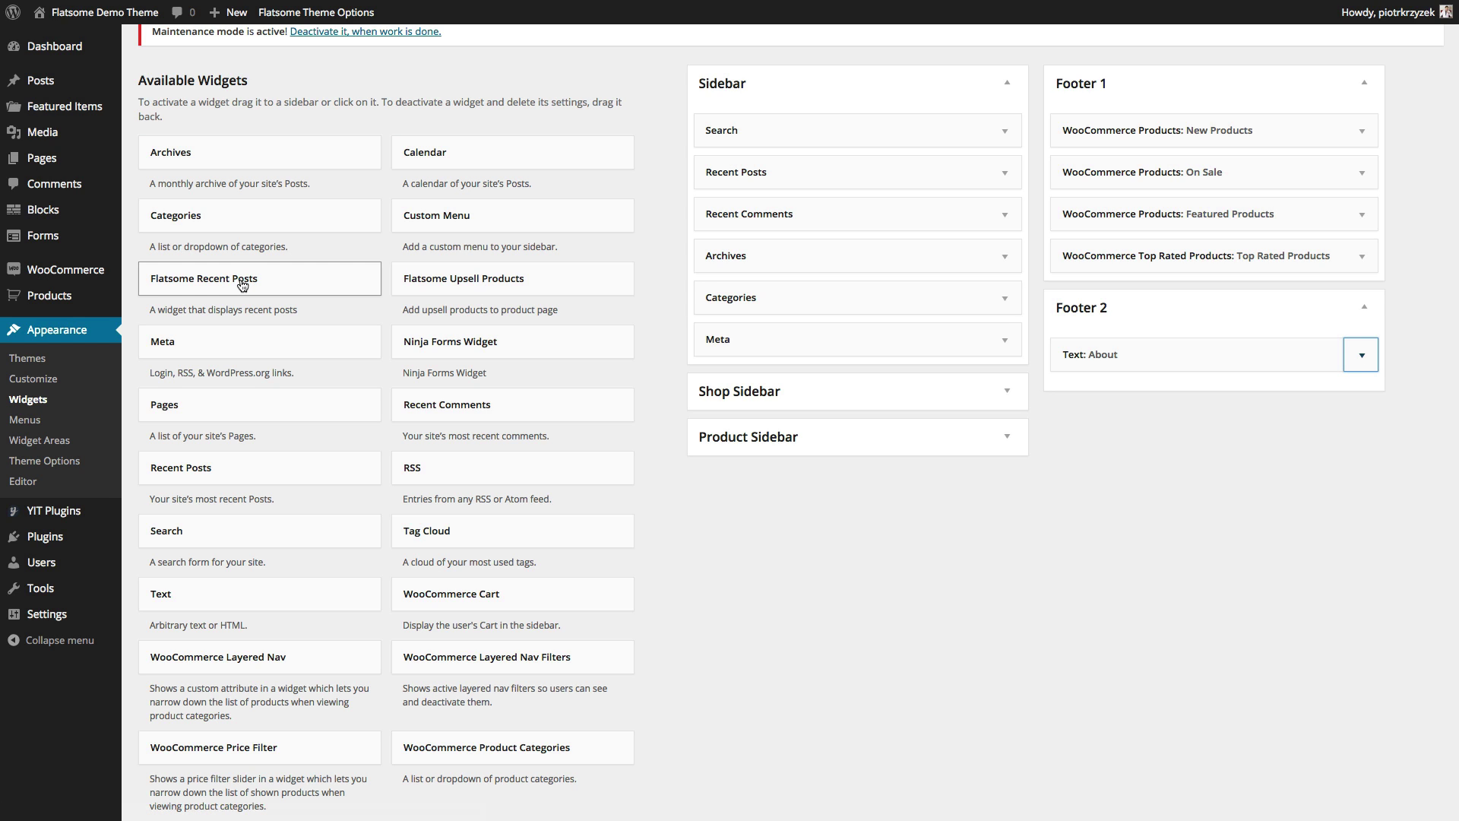
# Place a Flatsome Recent Posts widget in Footer 2, titled 'Recent Posts', showing 4 posts
pyautogui.moveTo(242, 285); pyautogui.dragTo(735, 396)
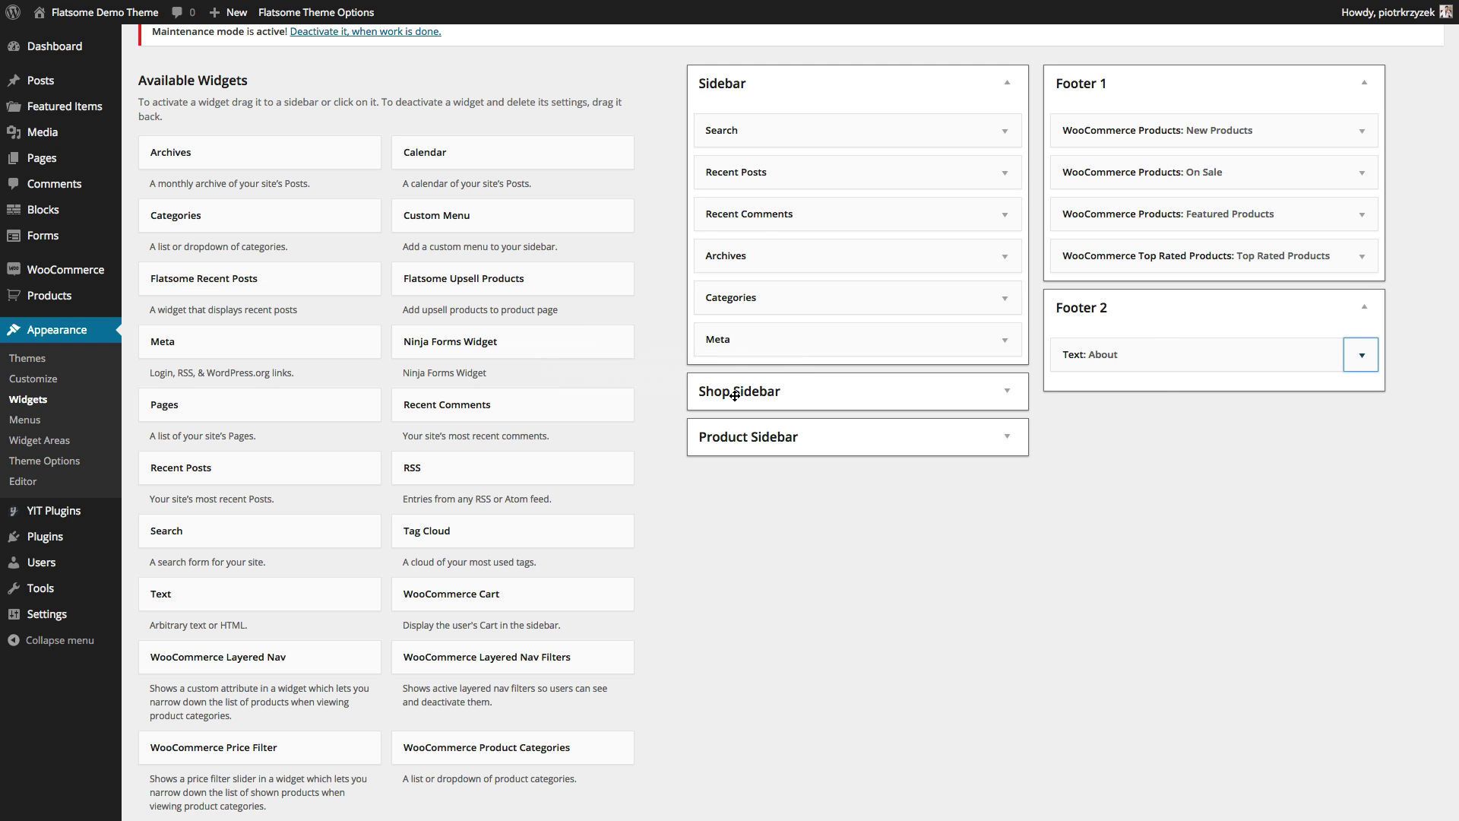
pyautogui.moveTo(1159, 386); pyautogui.dragTo(1159, 390)
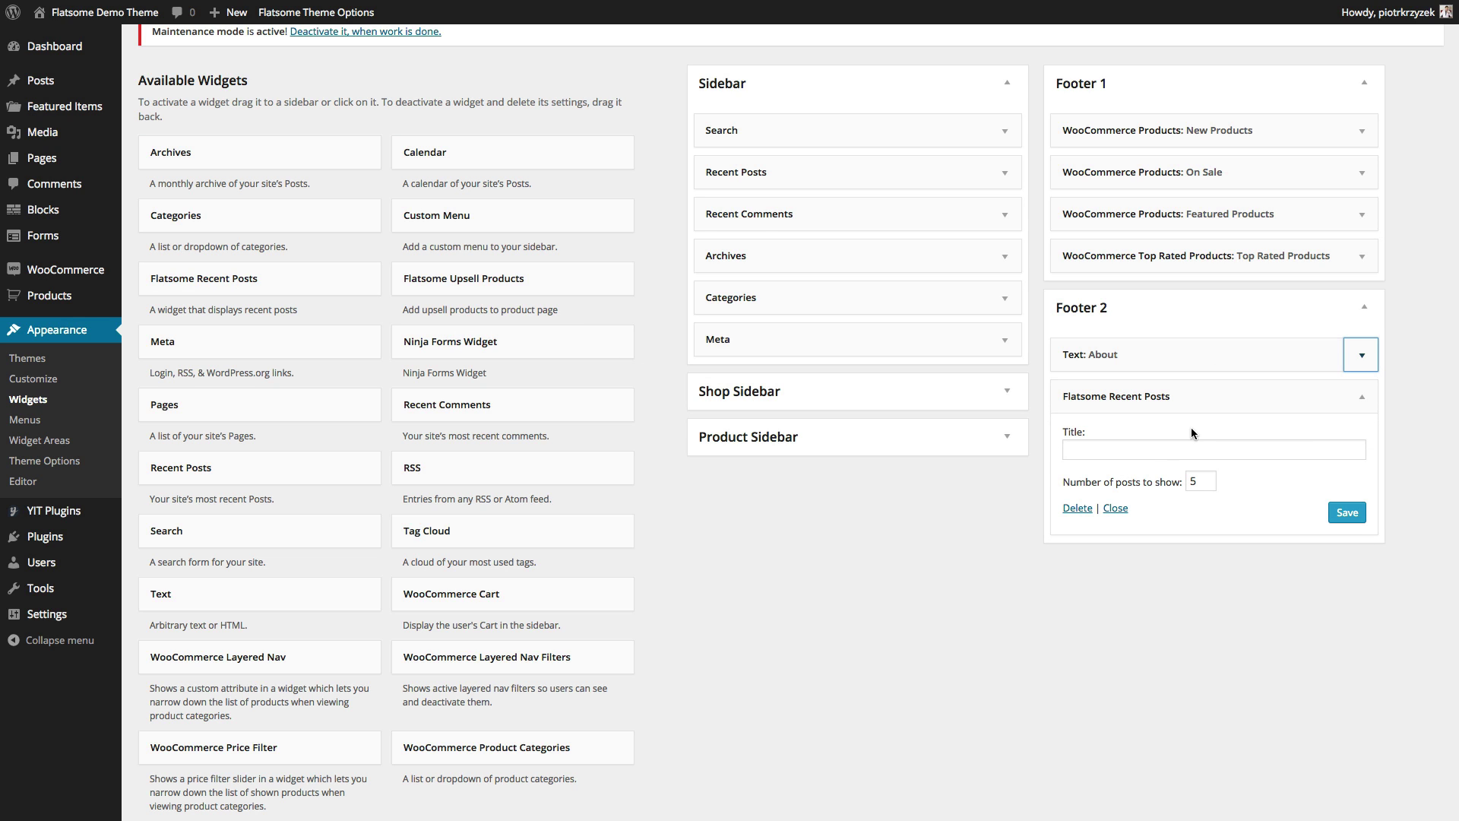
pyautogui.click(1140, 450)
pyautogui.write('Re')
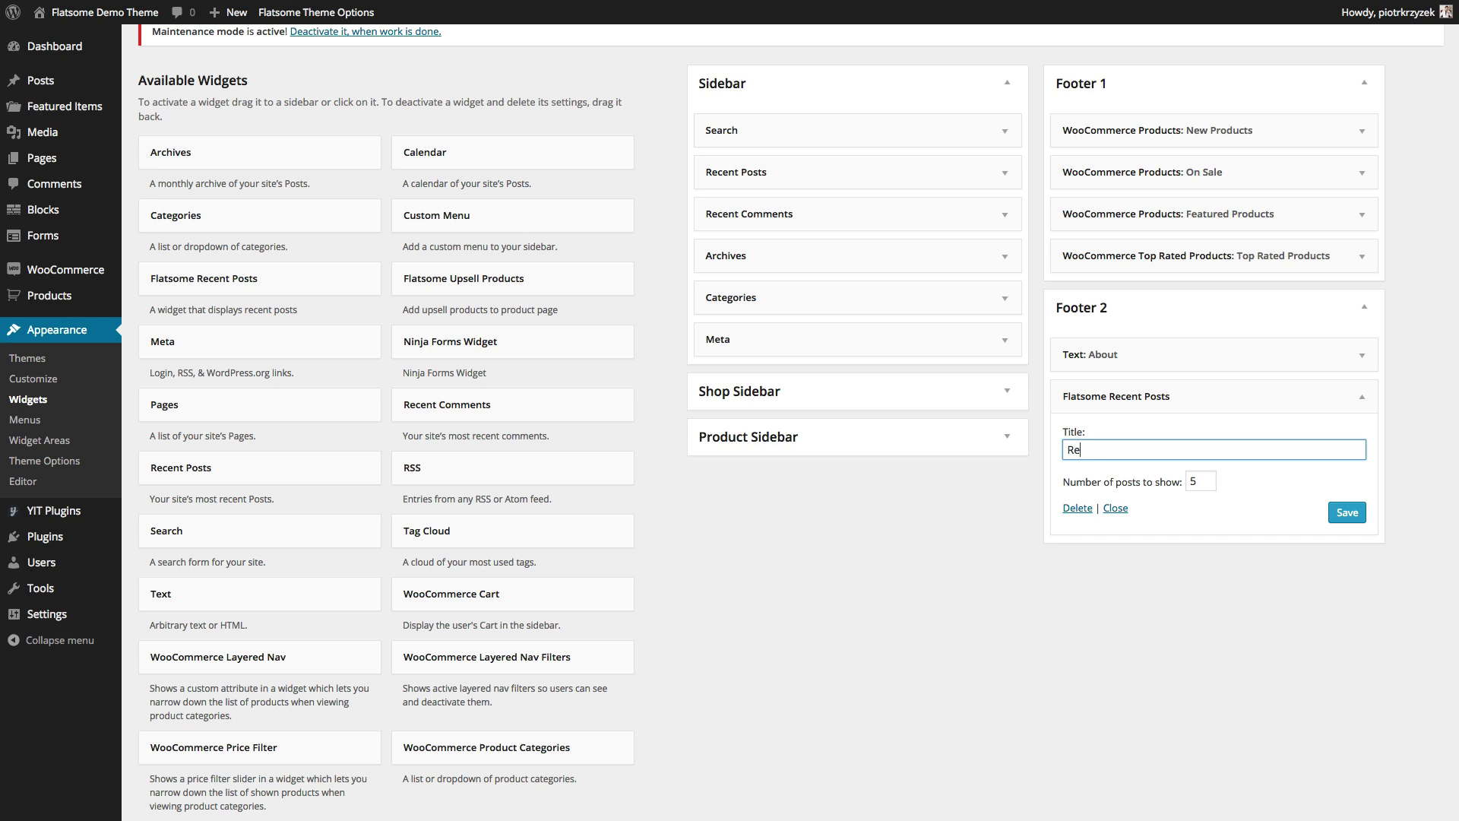
pyautogui.write('cent Posts')
pyautogui.doubleClick(1200, 482)
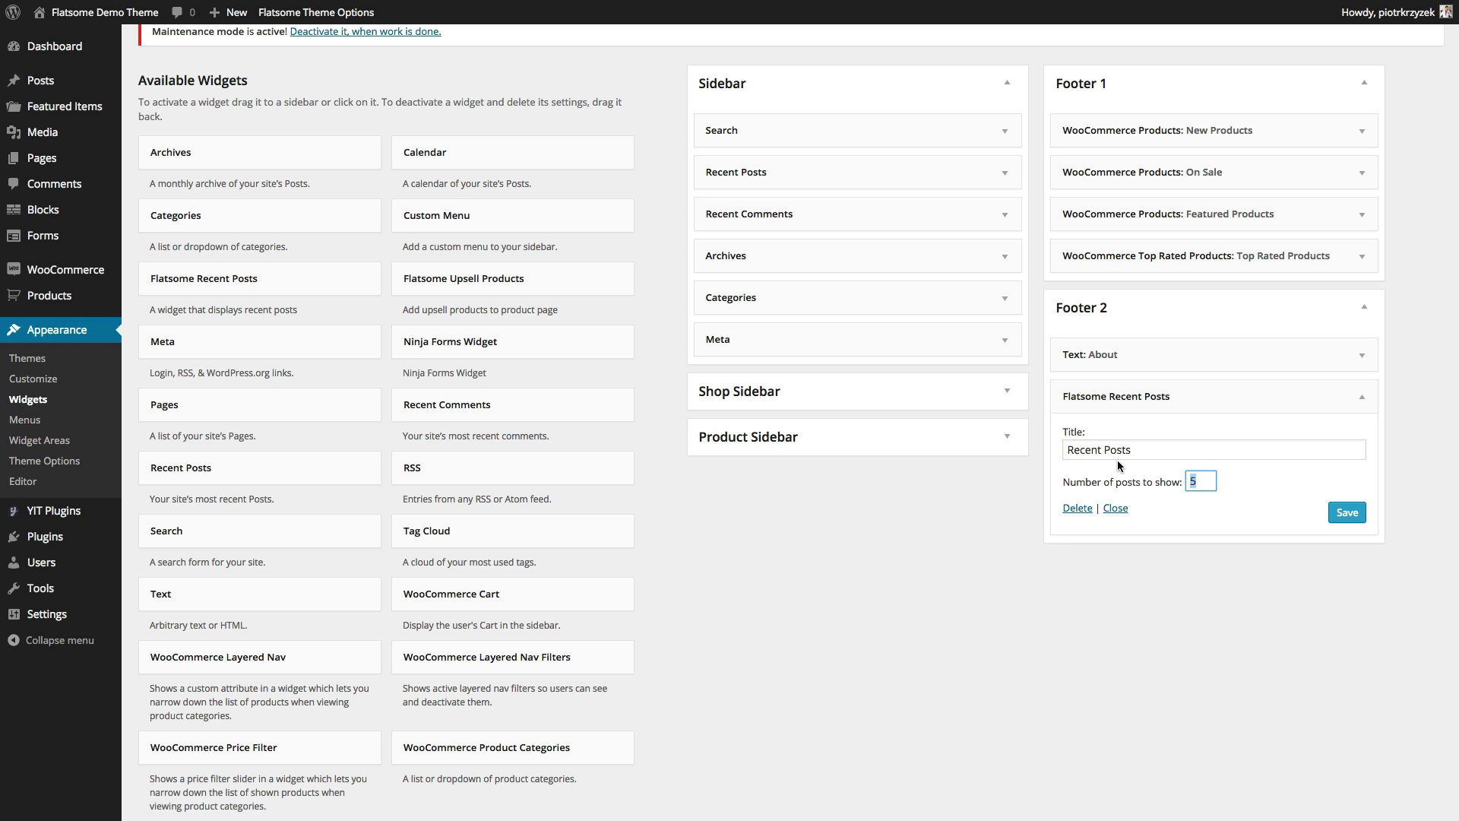
pyautogui.write('4')
pyautogui.click(1343, 515)
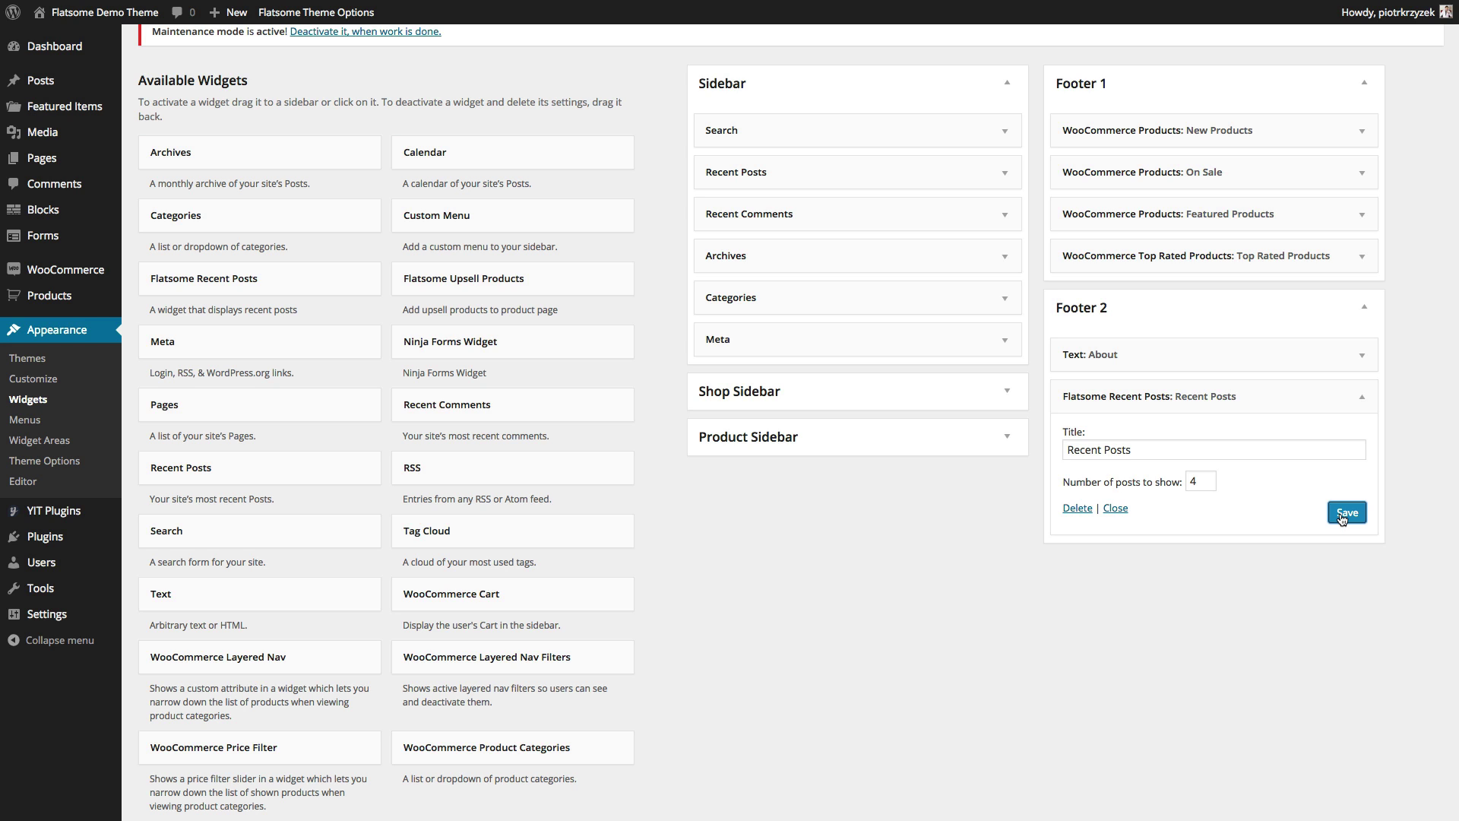
pyautogui.scroll(-5, 1041, 583)
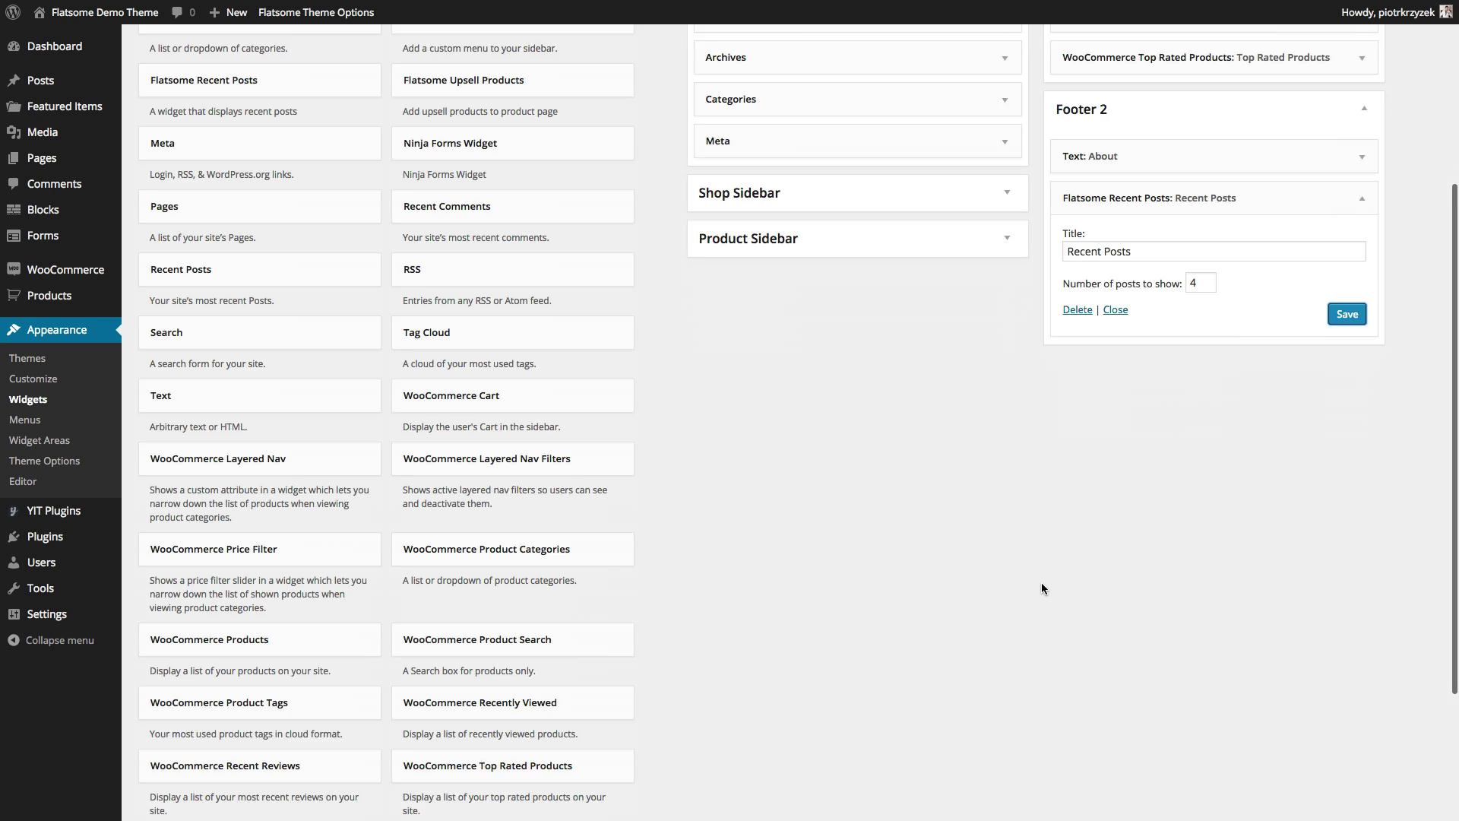
pyautogui.scroll(-1, 1043, 588)
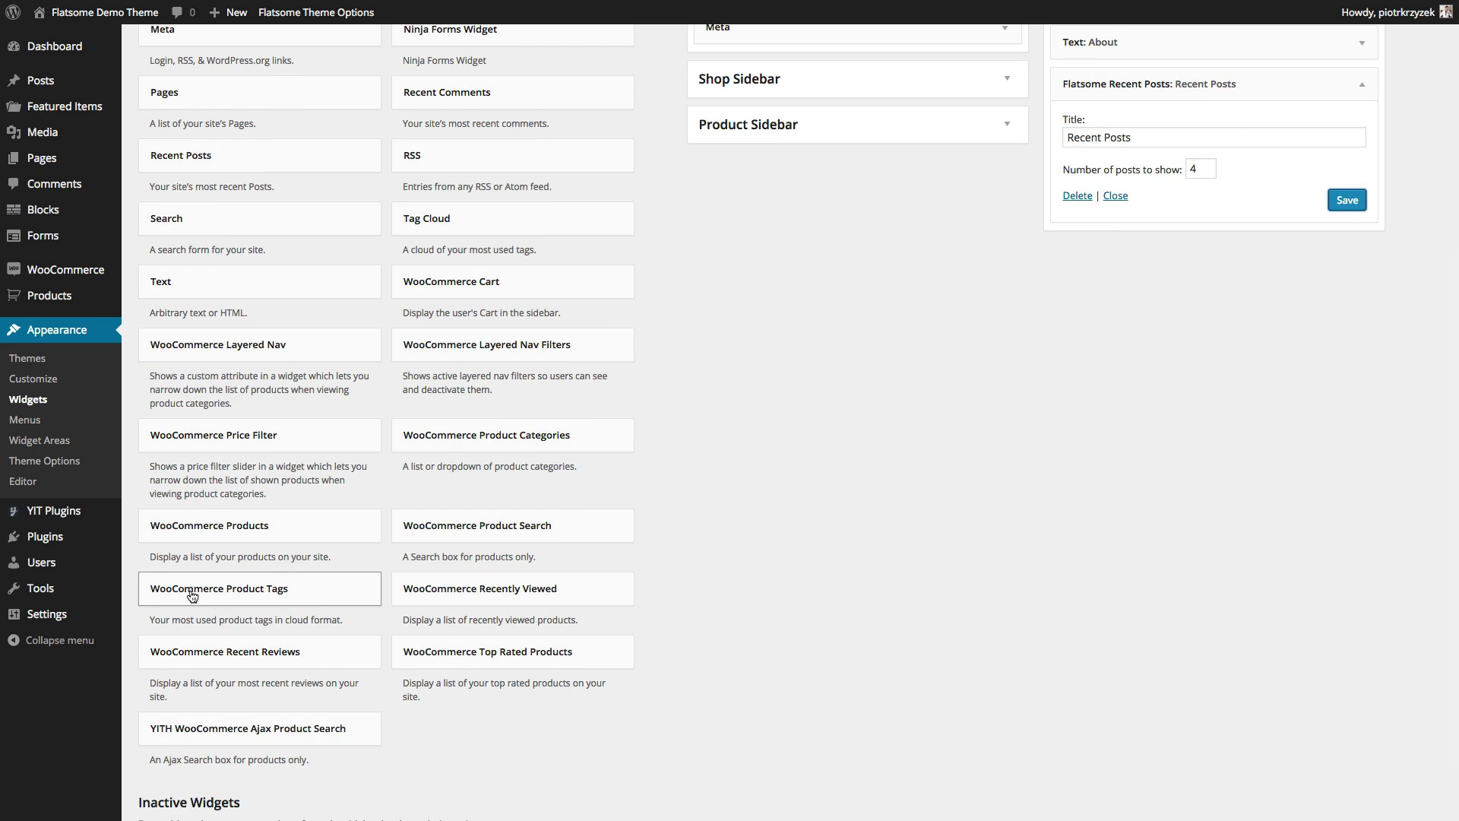
# Add a WooCommerce Product Tags widget to Footer 2, save and collapse it, and re-save Recent Posts
pyautogui.moveTo(178, 595); pyautogui.dragTo(1103, 228)
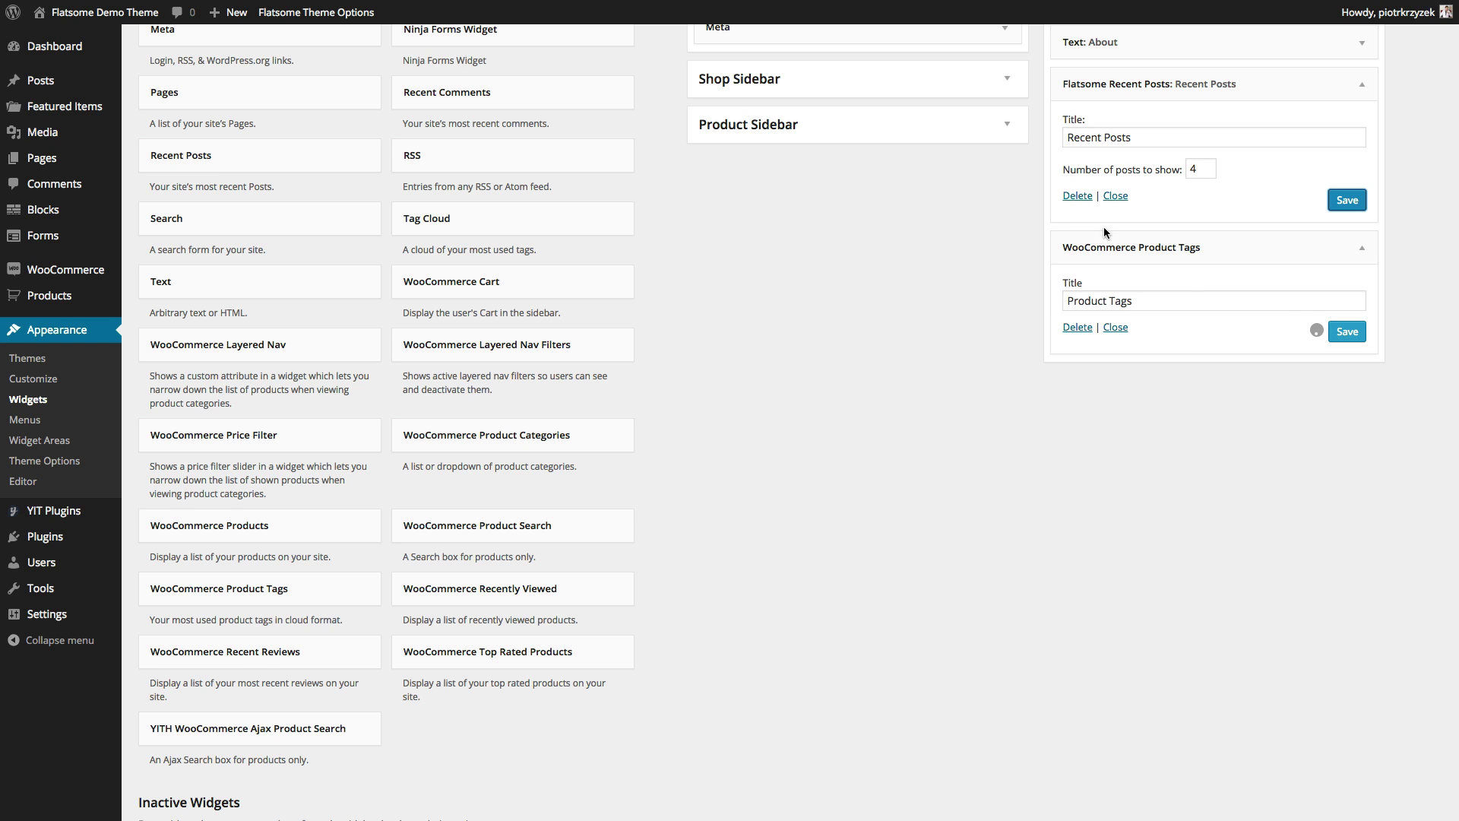
pyautogui.click(1352, 332)
pyautogui.click(1360, 247)
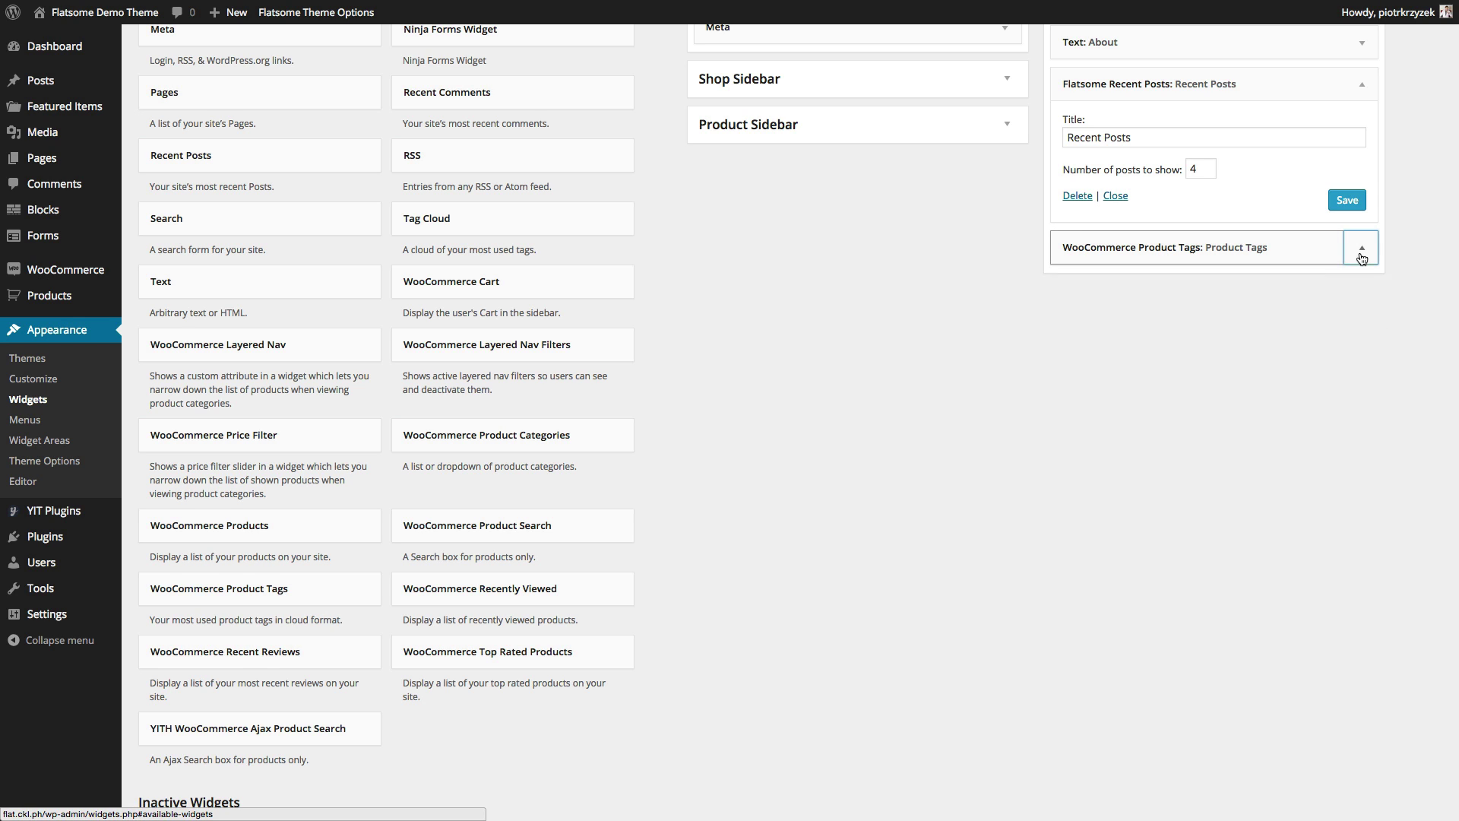
pyautogui.scroll(3, 844, 453)
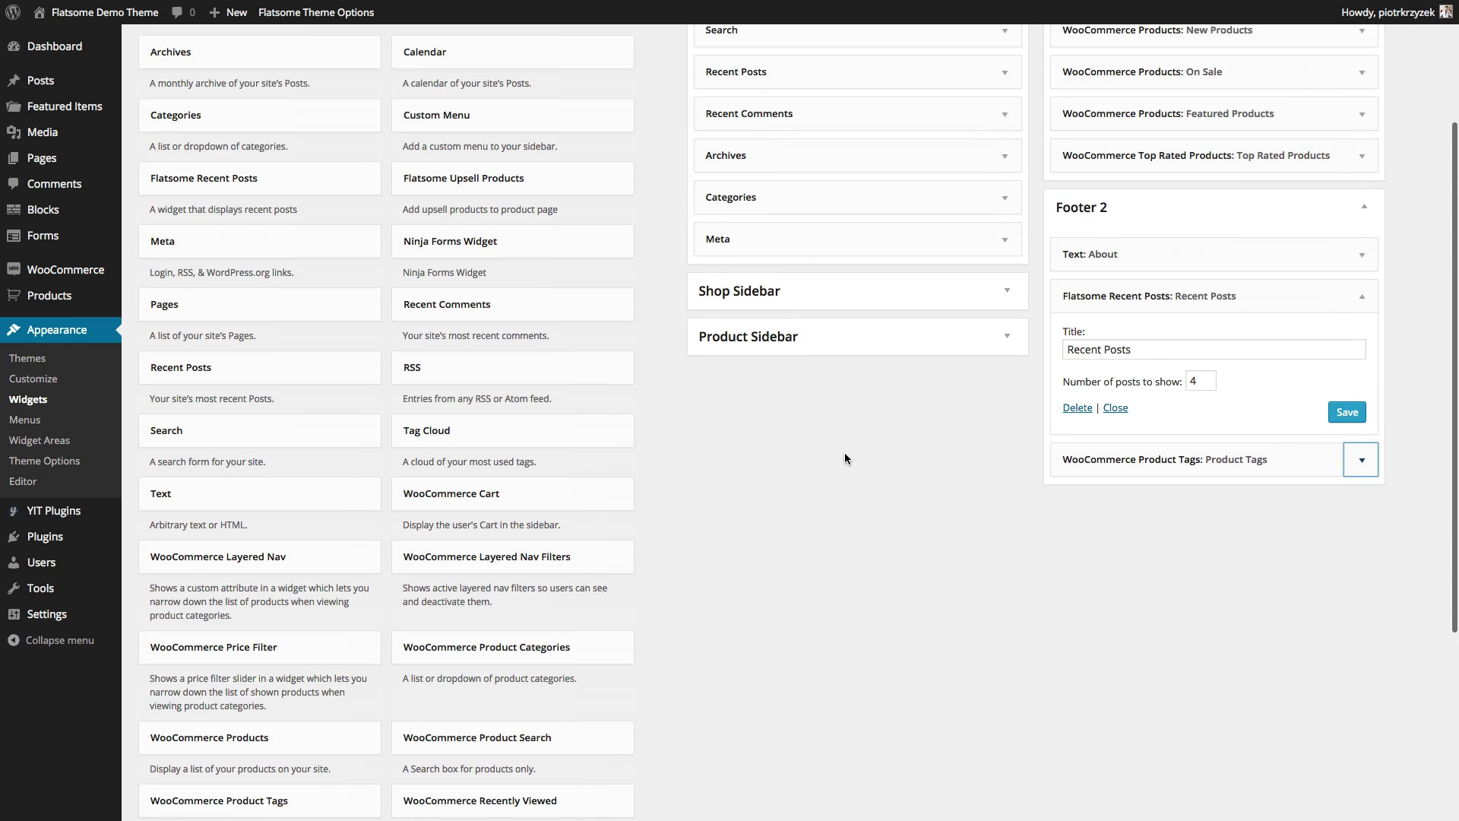
pyautogui.scroll(2, 844, 452)
pyautogui.scroll(2, 845, 453)
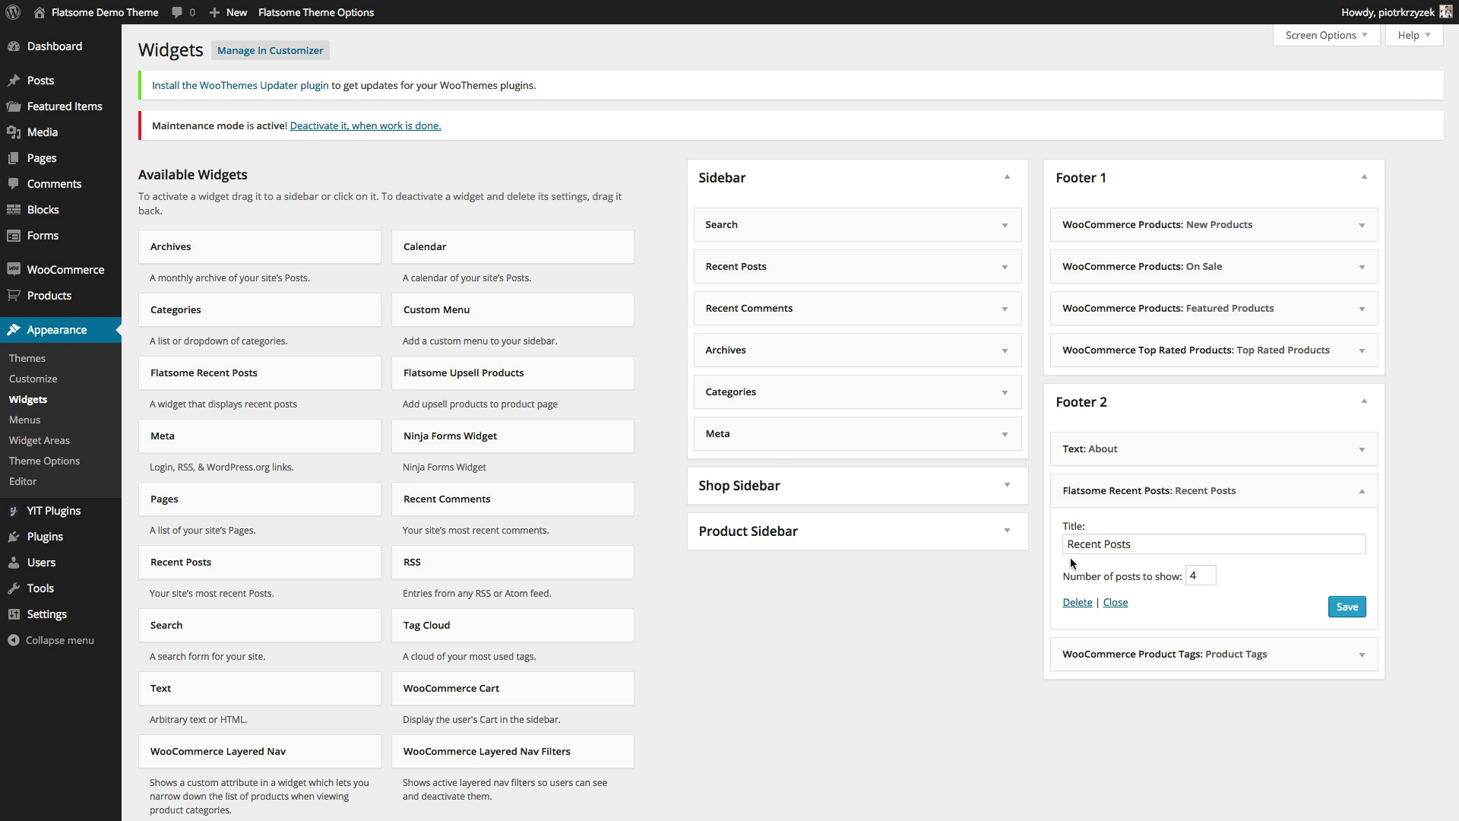
pyautogui.click(1346, 606)
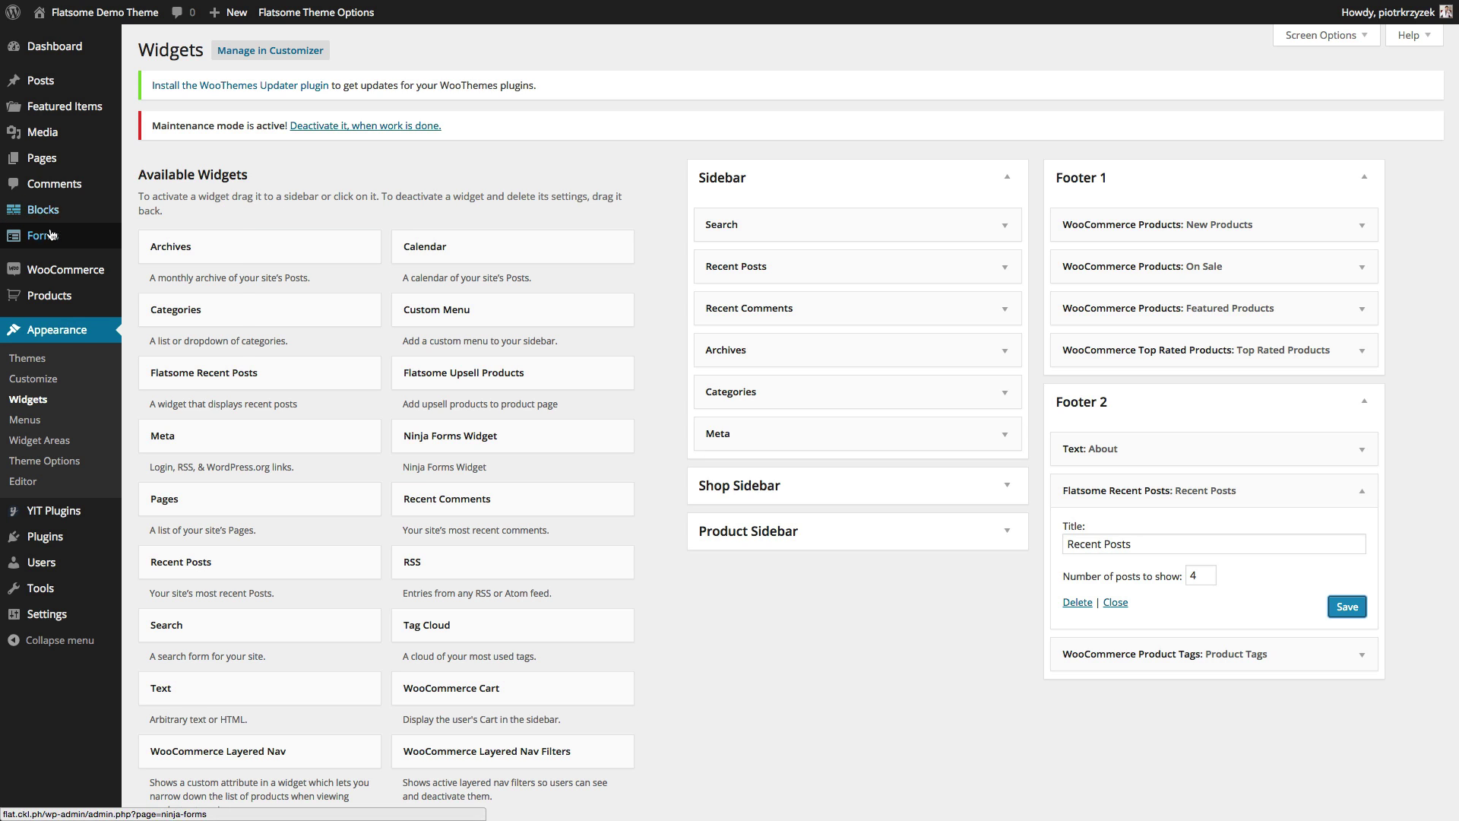
# Begin a new Ninja Forms form and add a Text layout element as its first field
pyautogui.moveTo(43, 235)
pyautogui.click(202, 260)
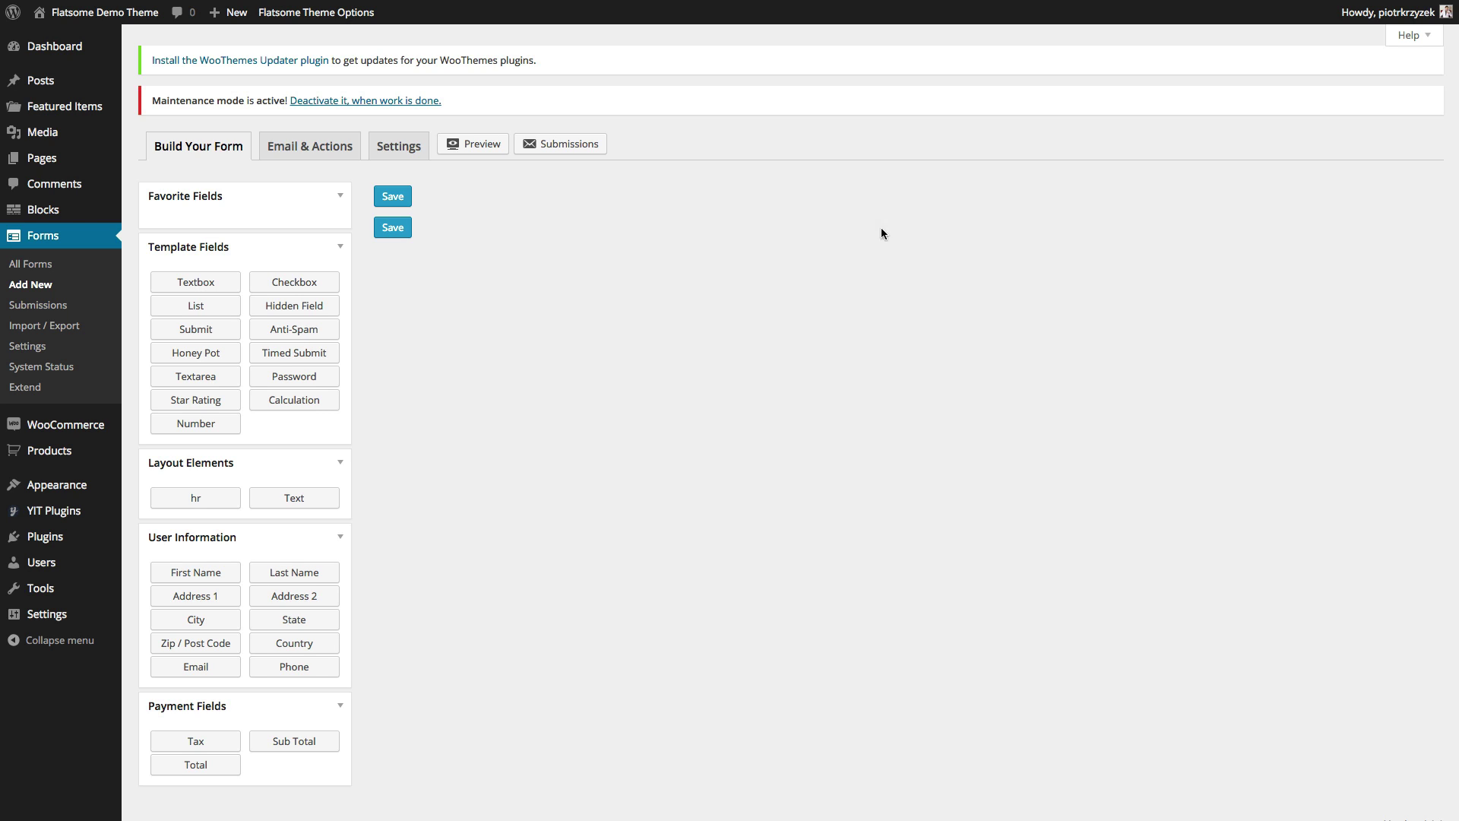
pyautogui.scroll(-1, 650, 357)
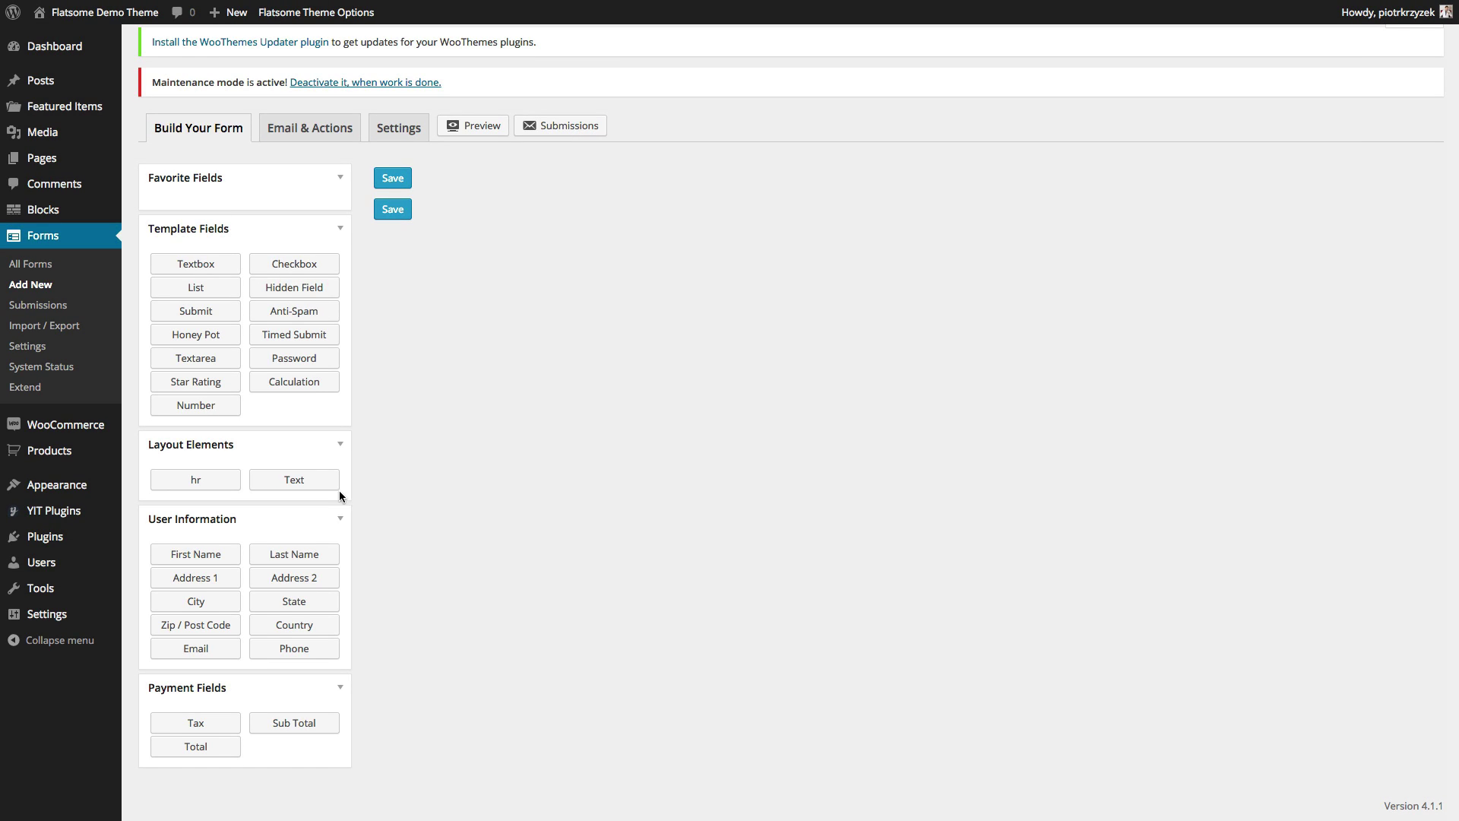
pyautogui.scroll(1, 146, 445)
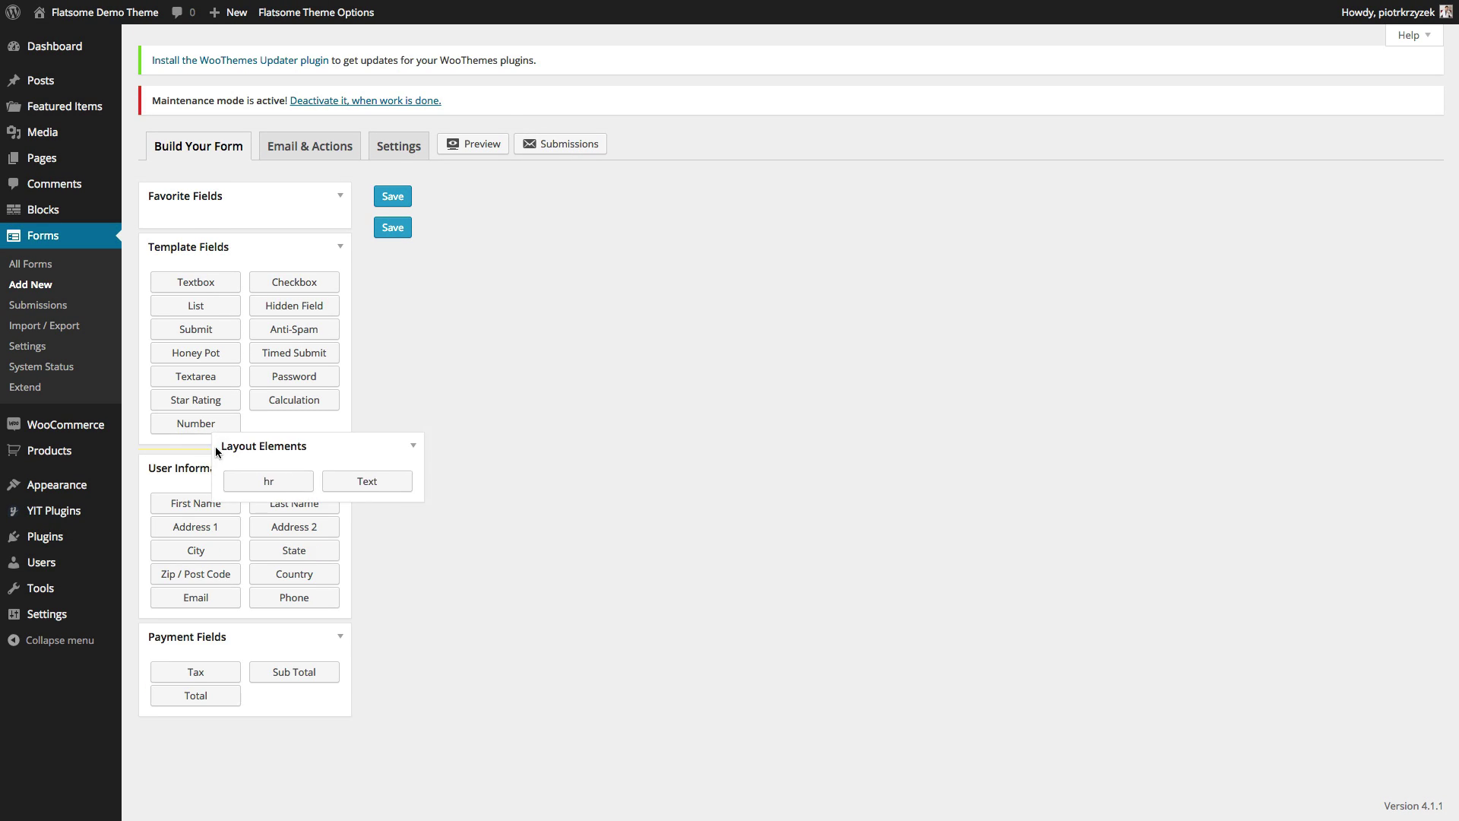
pyautogui.moveTo(149, 462); pyautogui.dragTo(187, 452)
pyautogui.click(295, 500)
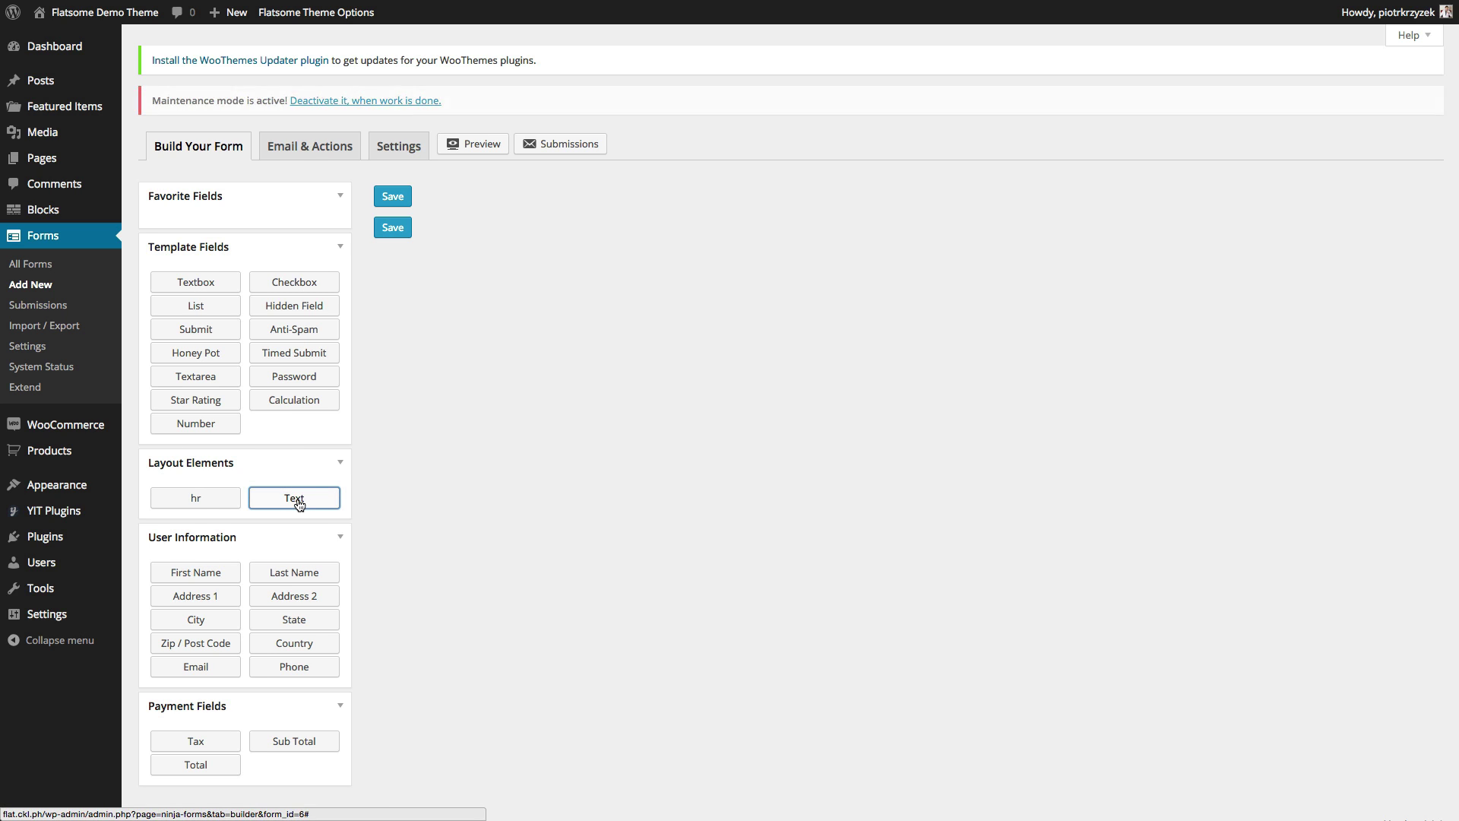
# Set the Text element's content to "Hey you. Sign up our newsletter!" and collapse its settings
pyautogui.doubleClick(445, 277)
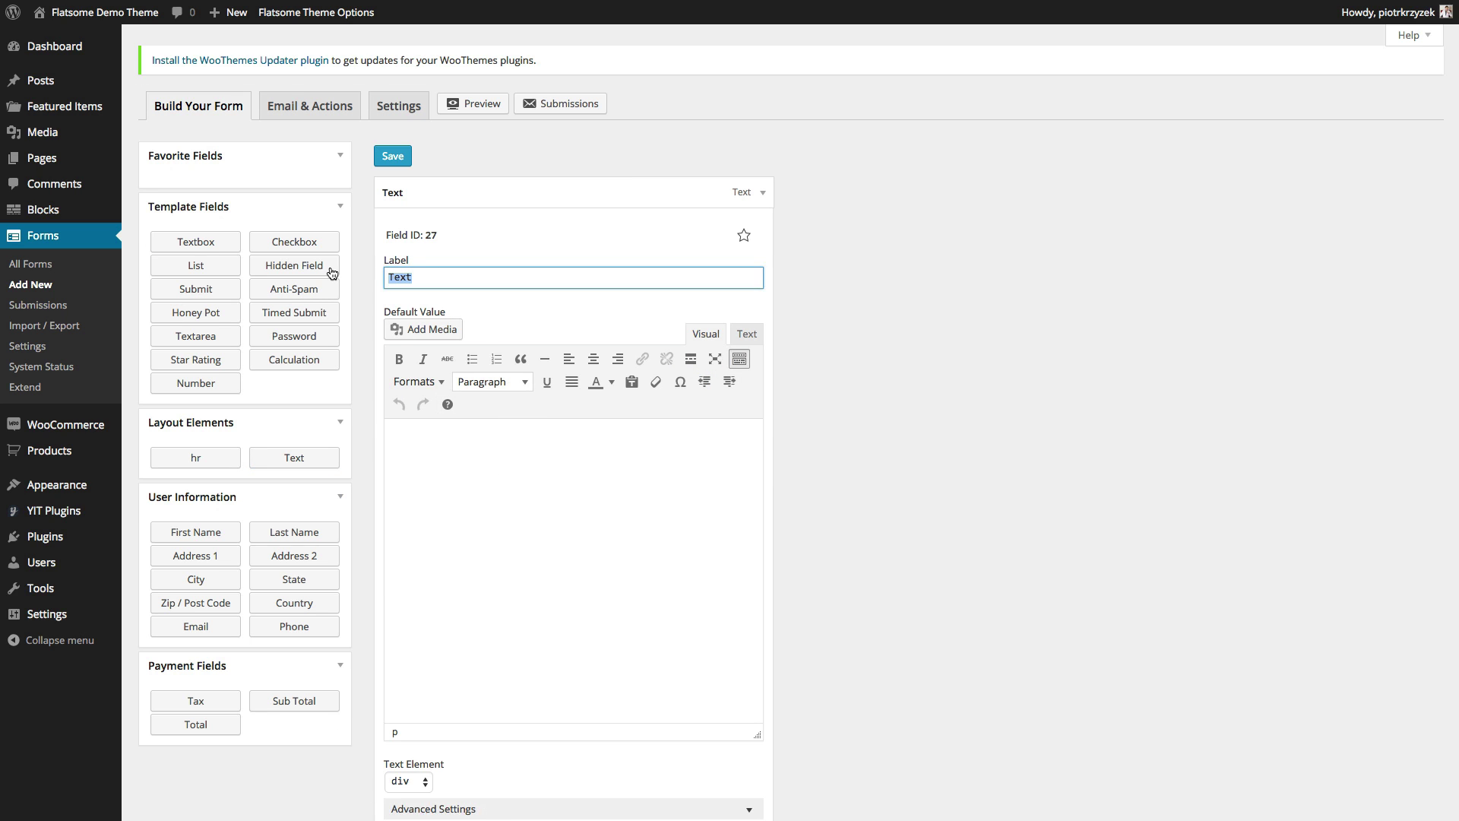
pyautogui.write('A')
pyautogui.write('wesome stuff here')
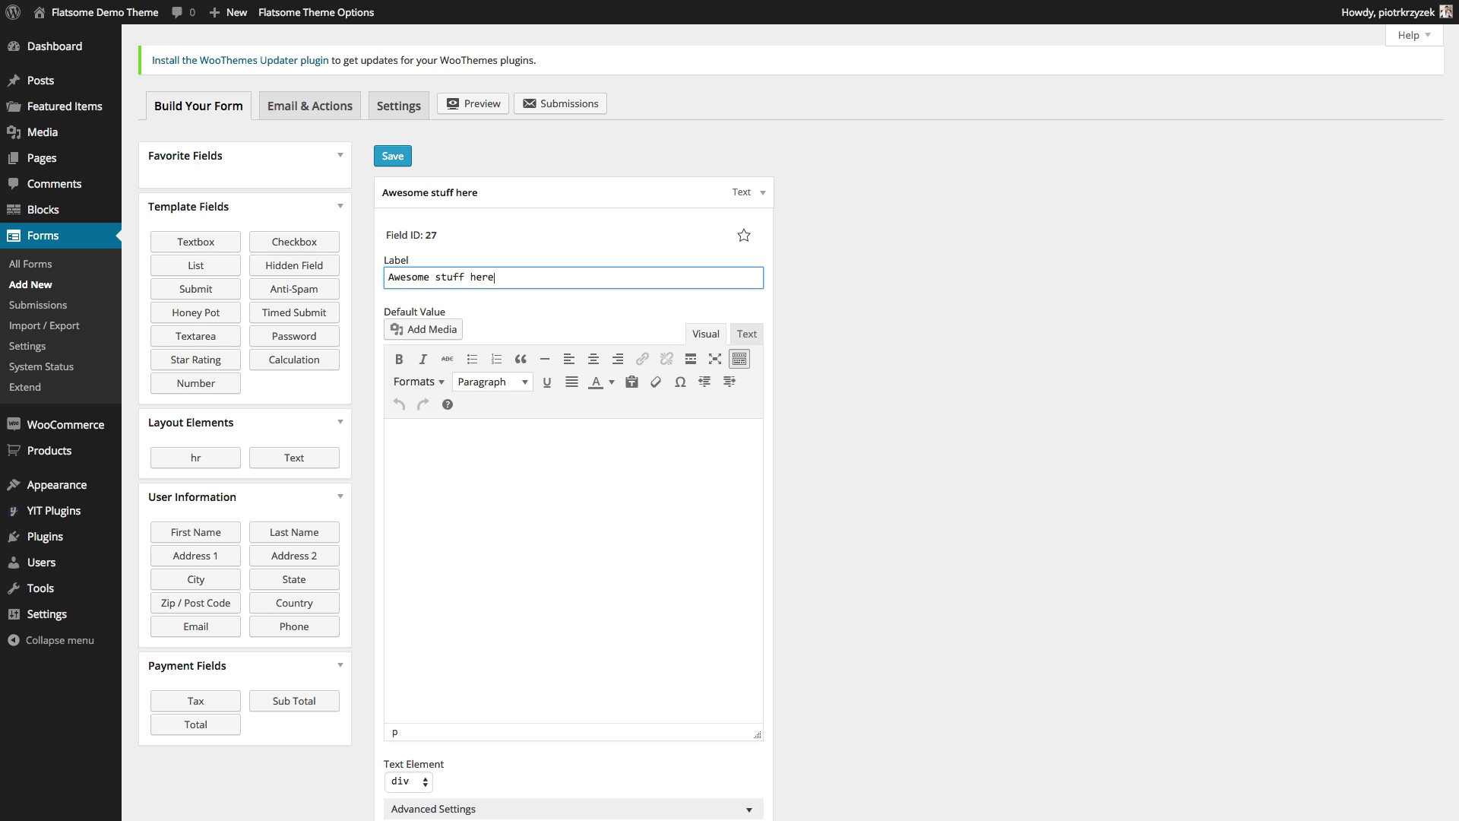
pyautogui.click(398, 568)
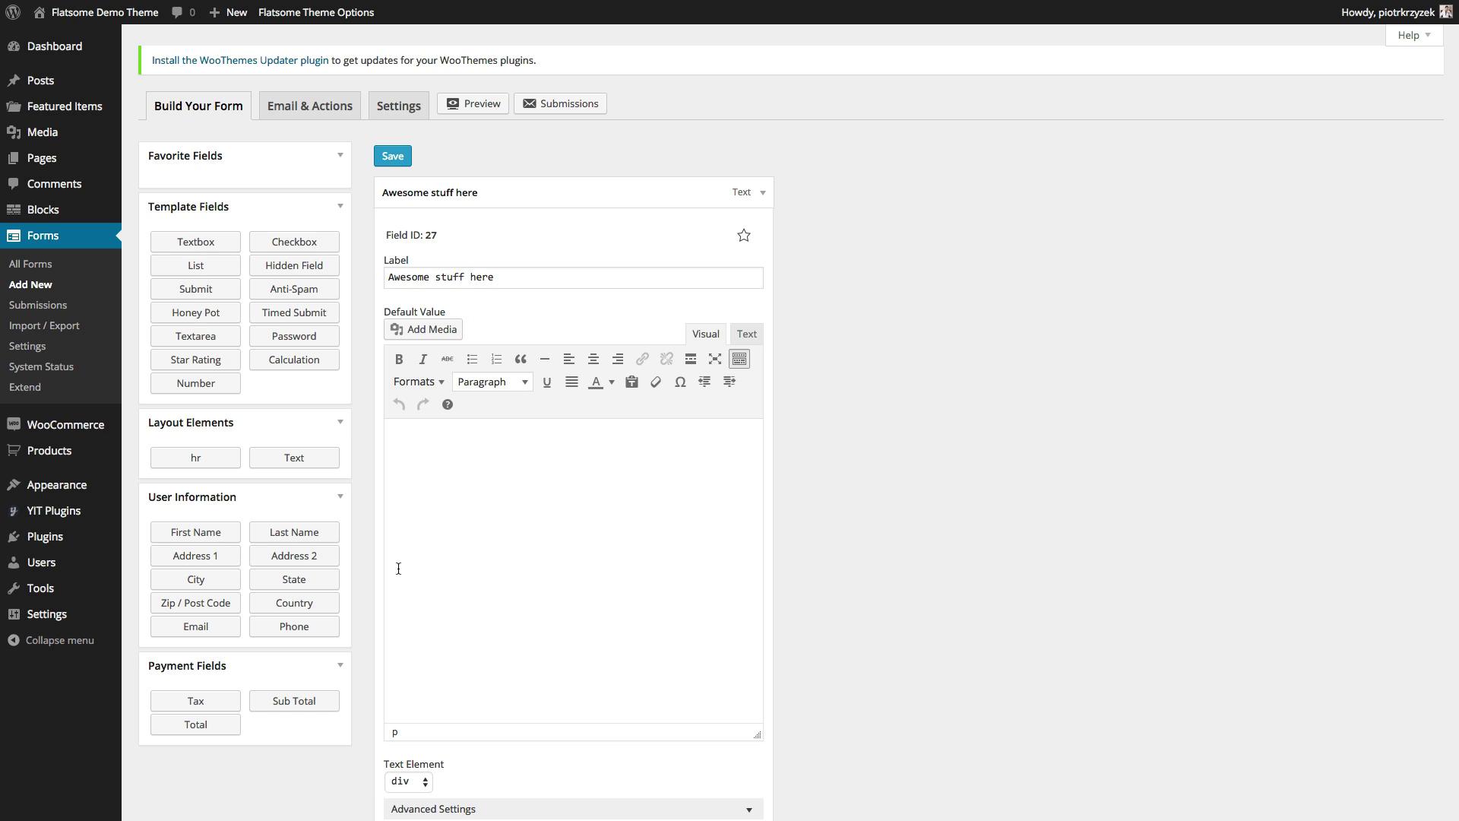
pyautogui.write('Hey you! .')
pyautogui.write(' Sign up our newsl')
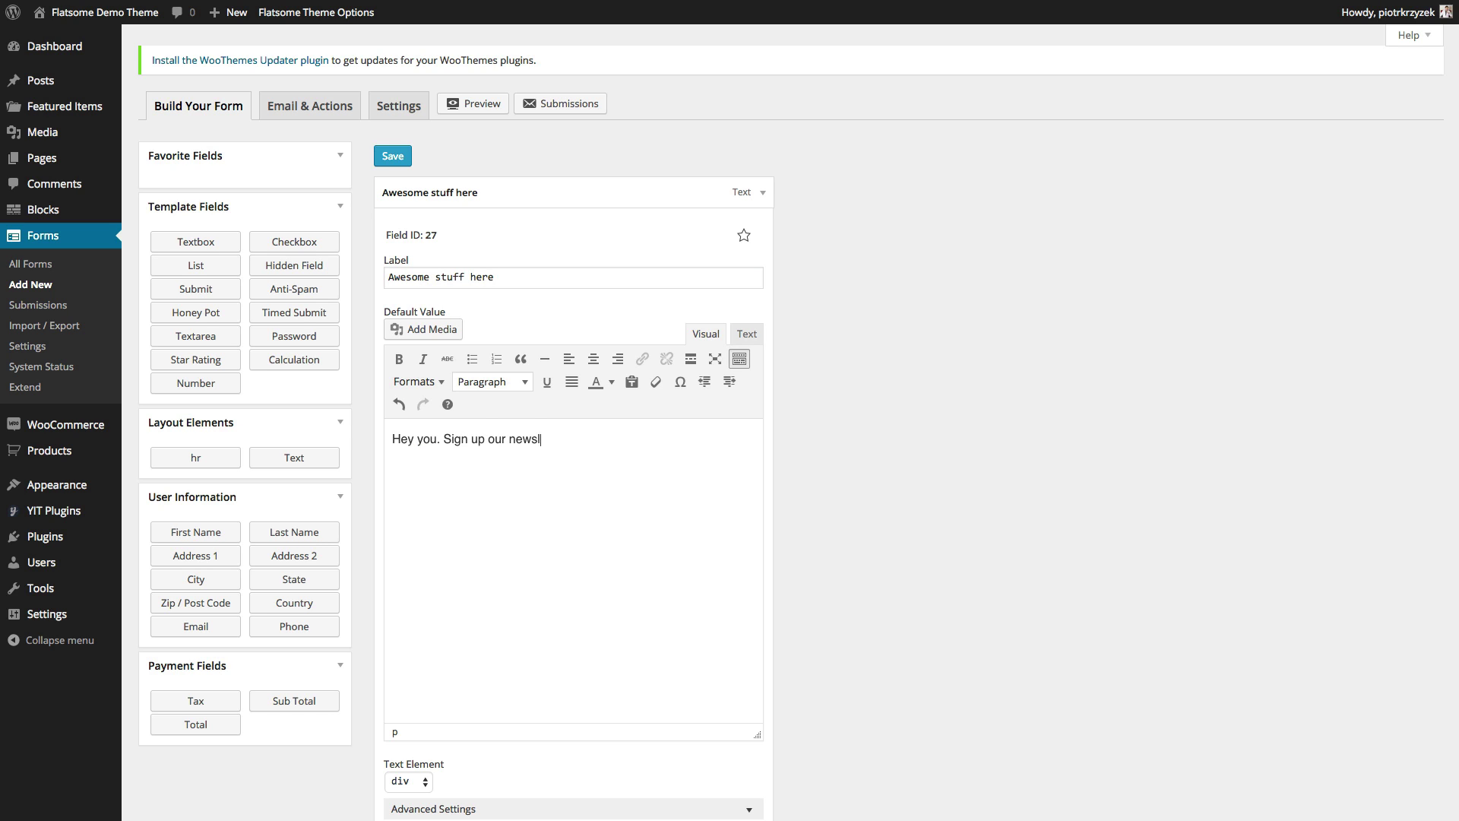
pyautogui.write('e')
pyautogui.press('BackSpace')
pyautogui.press('BackSpace')
pyautogui.write('le')
pyautogui.write('tter!')
pyautogui.click(764, 193)
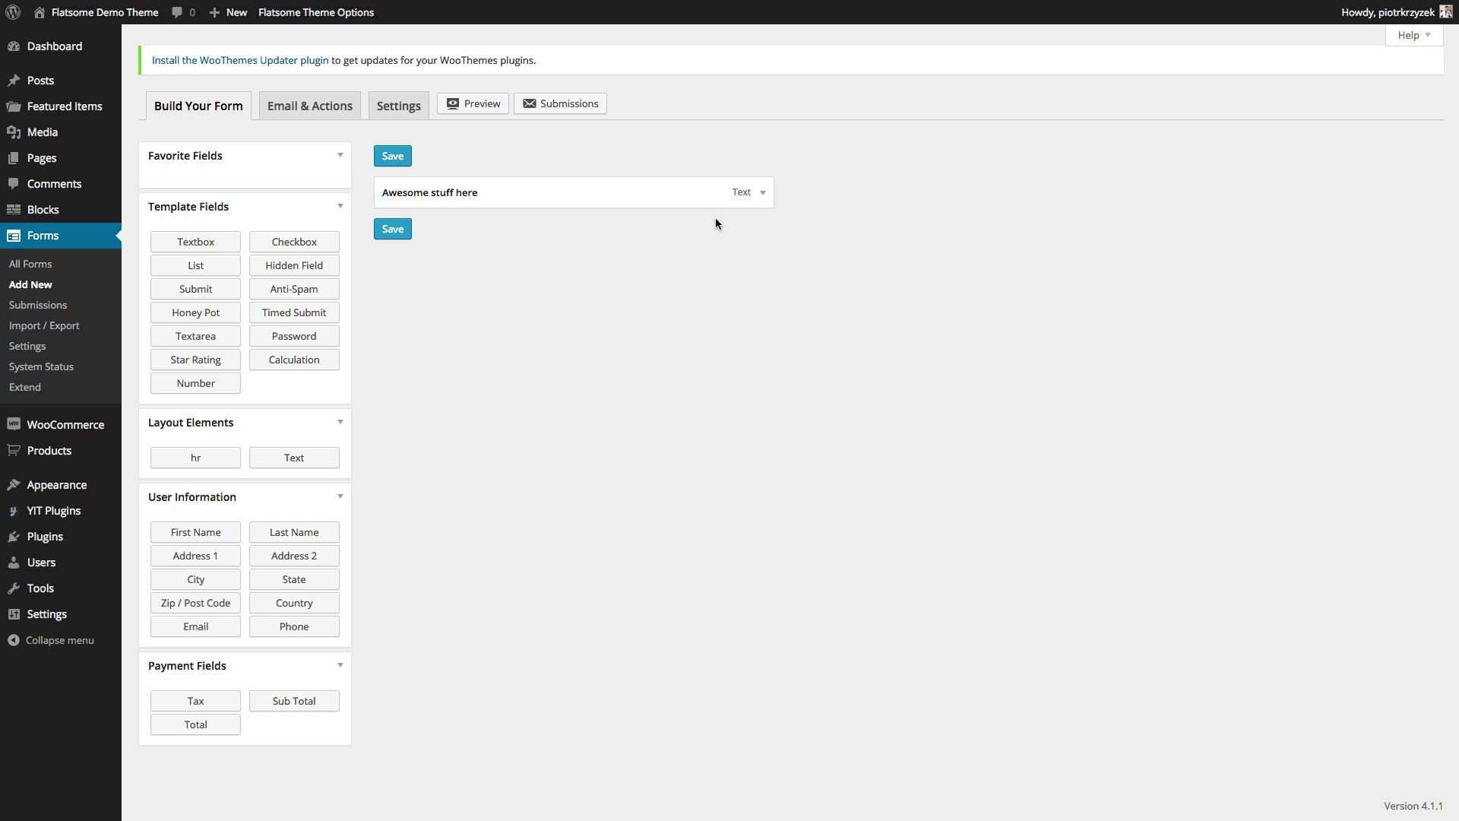
# Add a required Email field, then save the form as 'Sign Up Now!' with a submit button
pyautogui.click(205, 626)
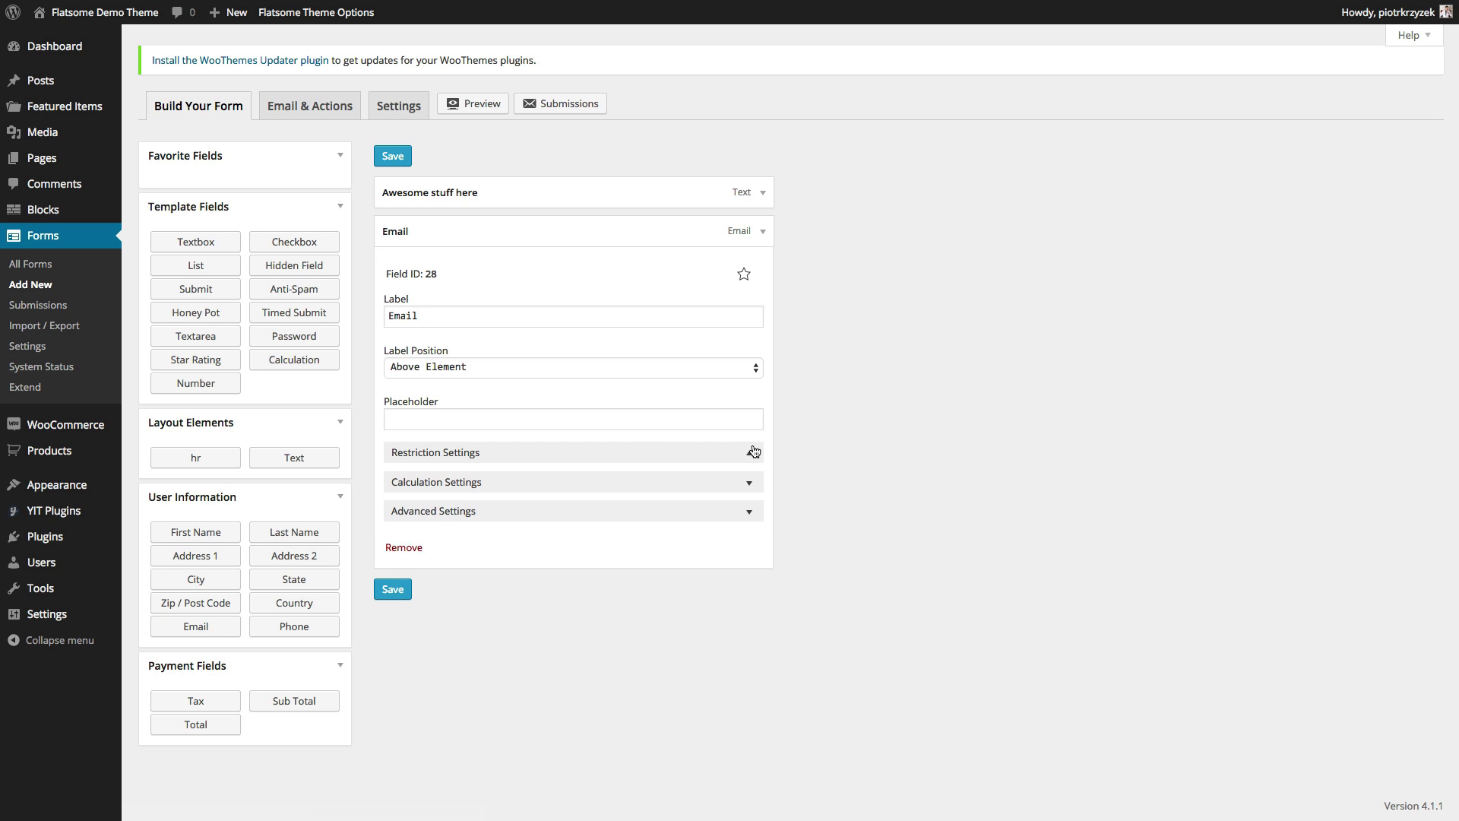
pyautogui.click(751, 452)
pyautogui.click(390, 531)
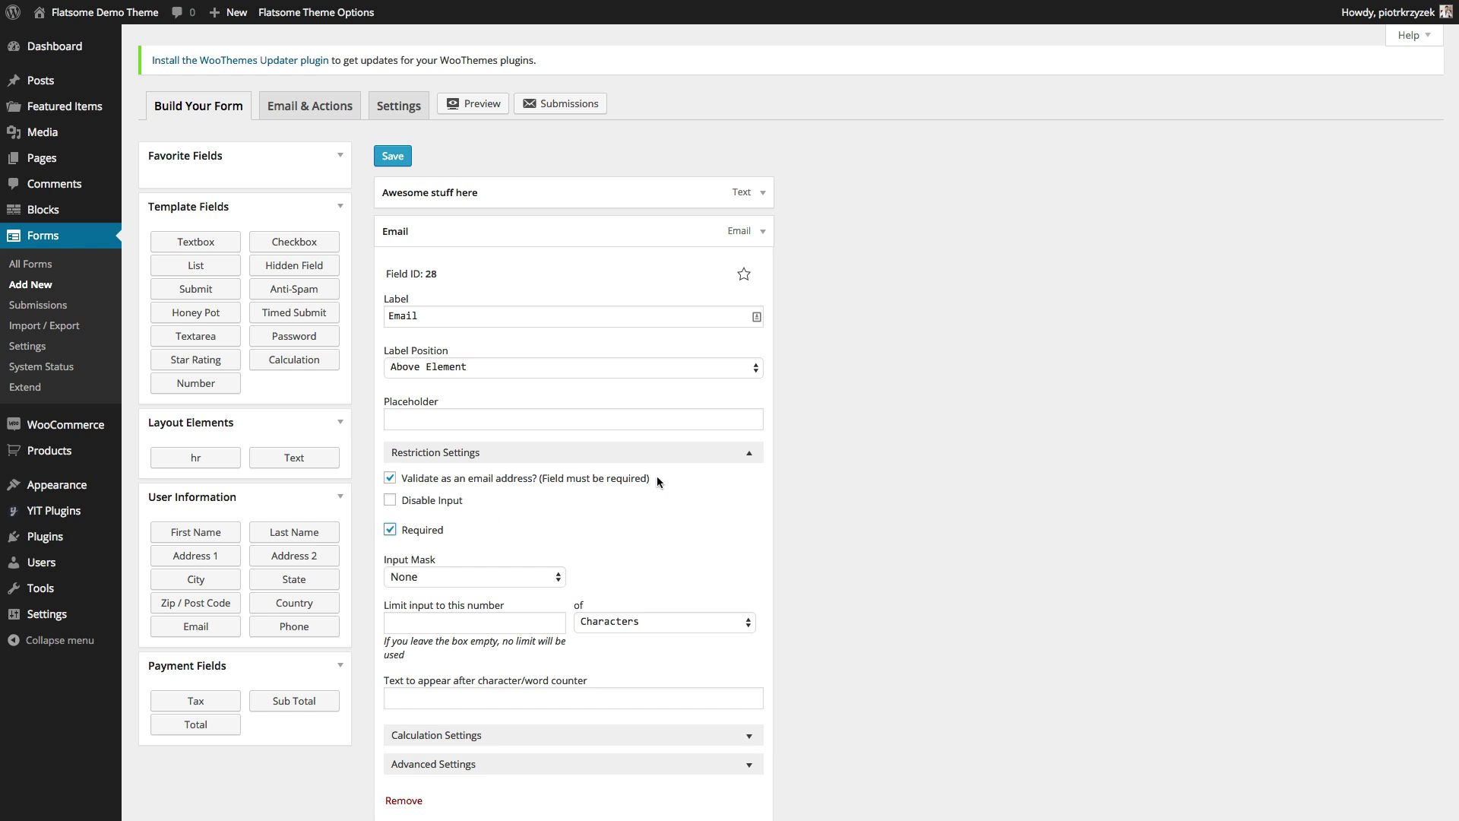
pyautogui.click(750, 453)
pyautogui.click(396, 588)
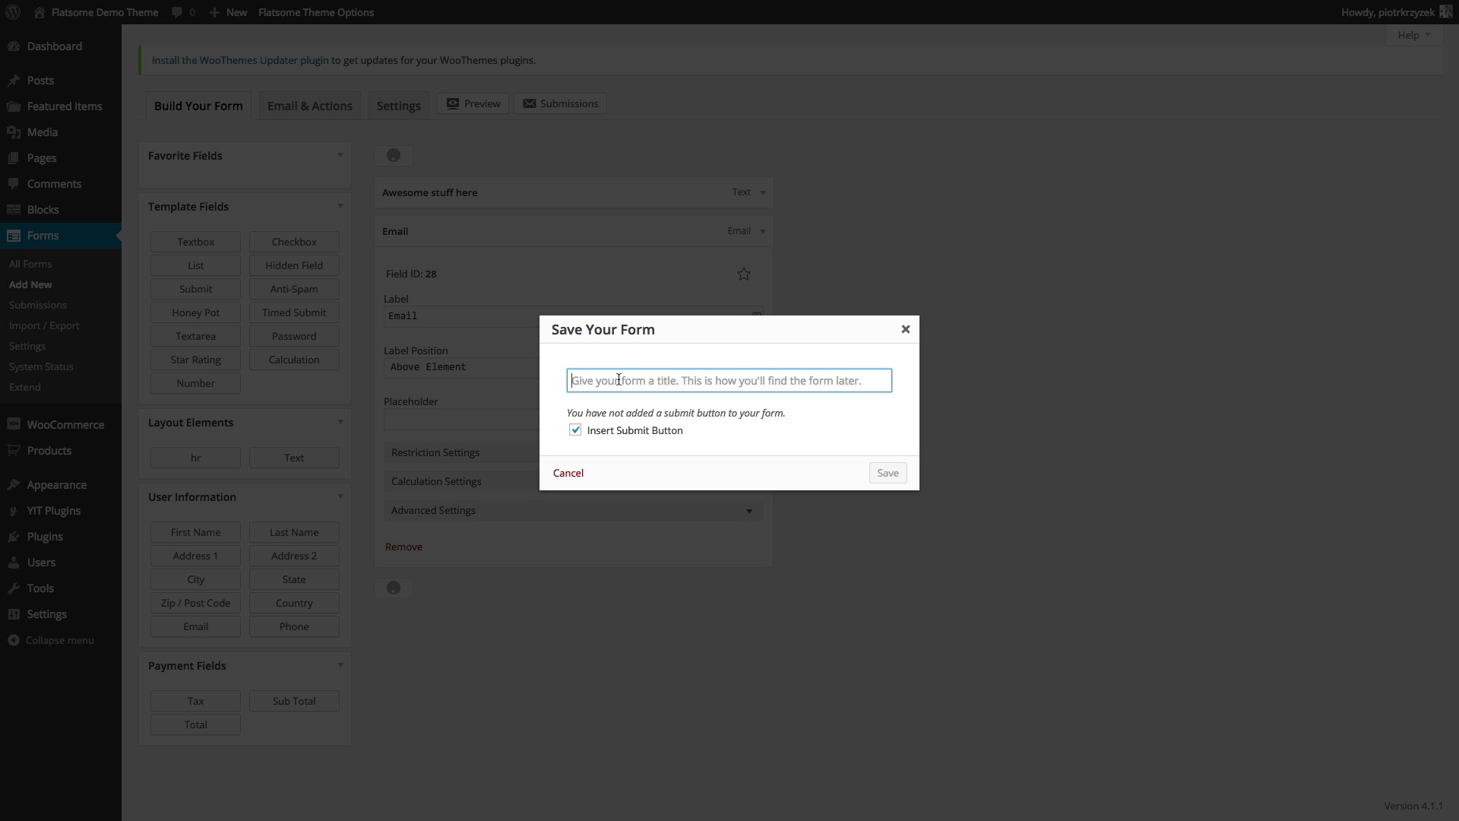
pyautogui.write('Sign U')
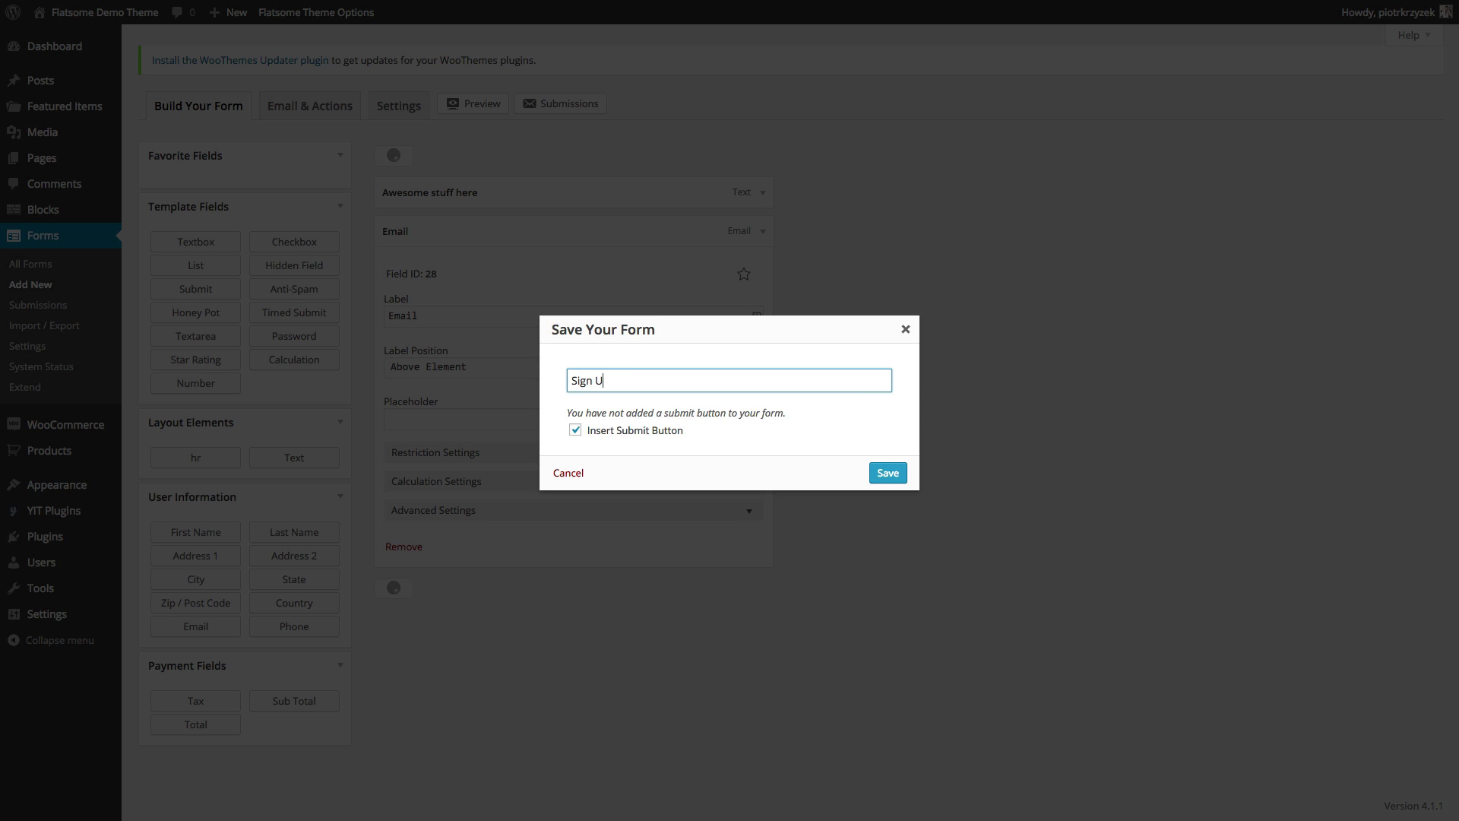
pyautogui.write('p Now!')
pyautogui.click(885, 475)
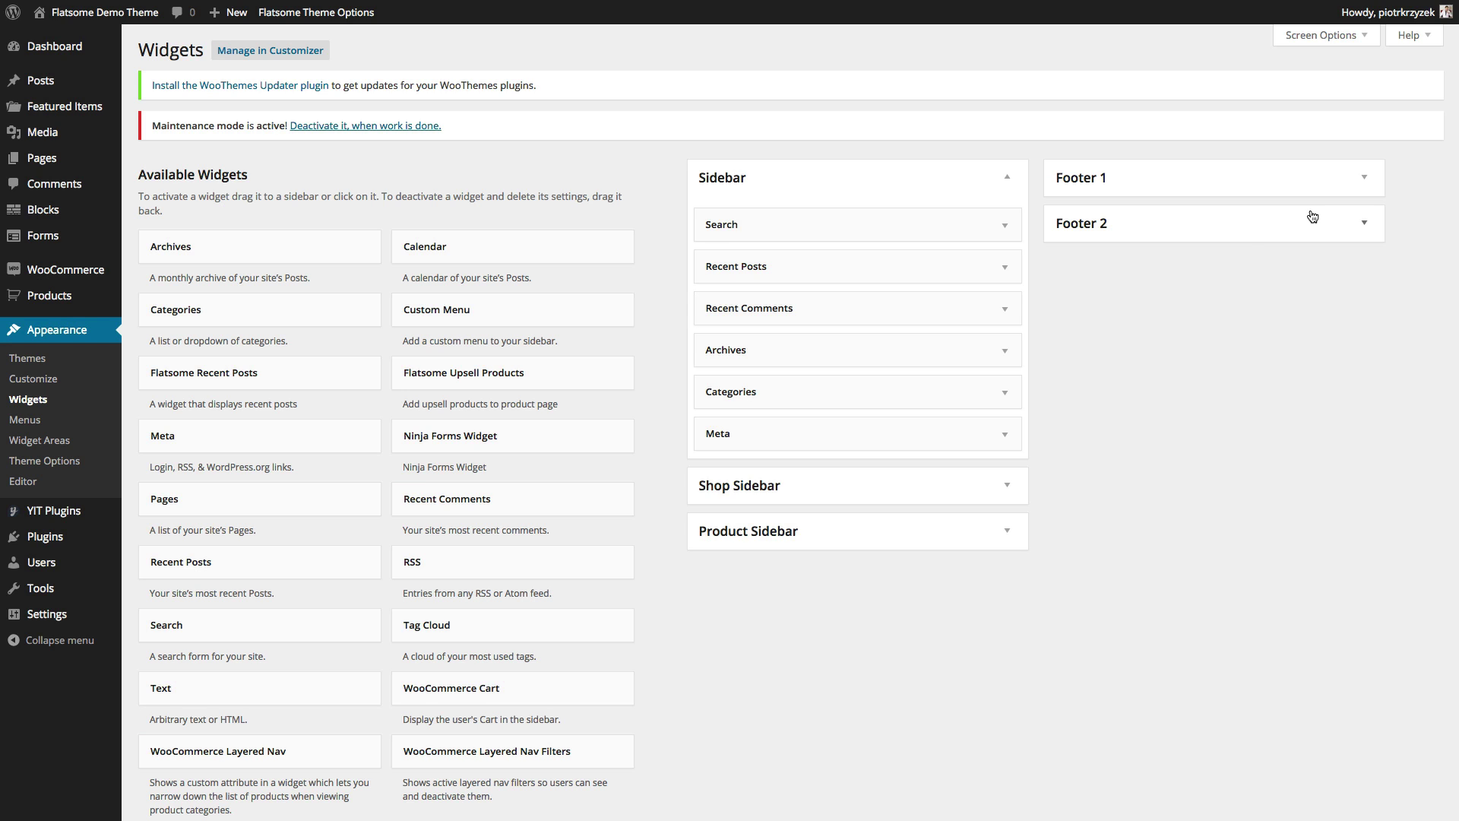
# Add a Ninja Forms widget to Footer 2 showing the 'Sign Up Now!' form with its title displayed
pyautogui.click(1365, 224)
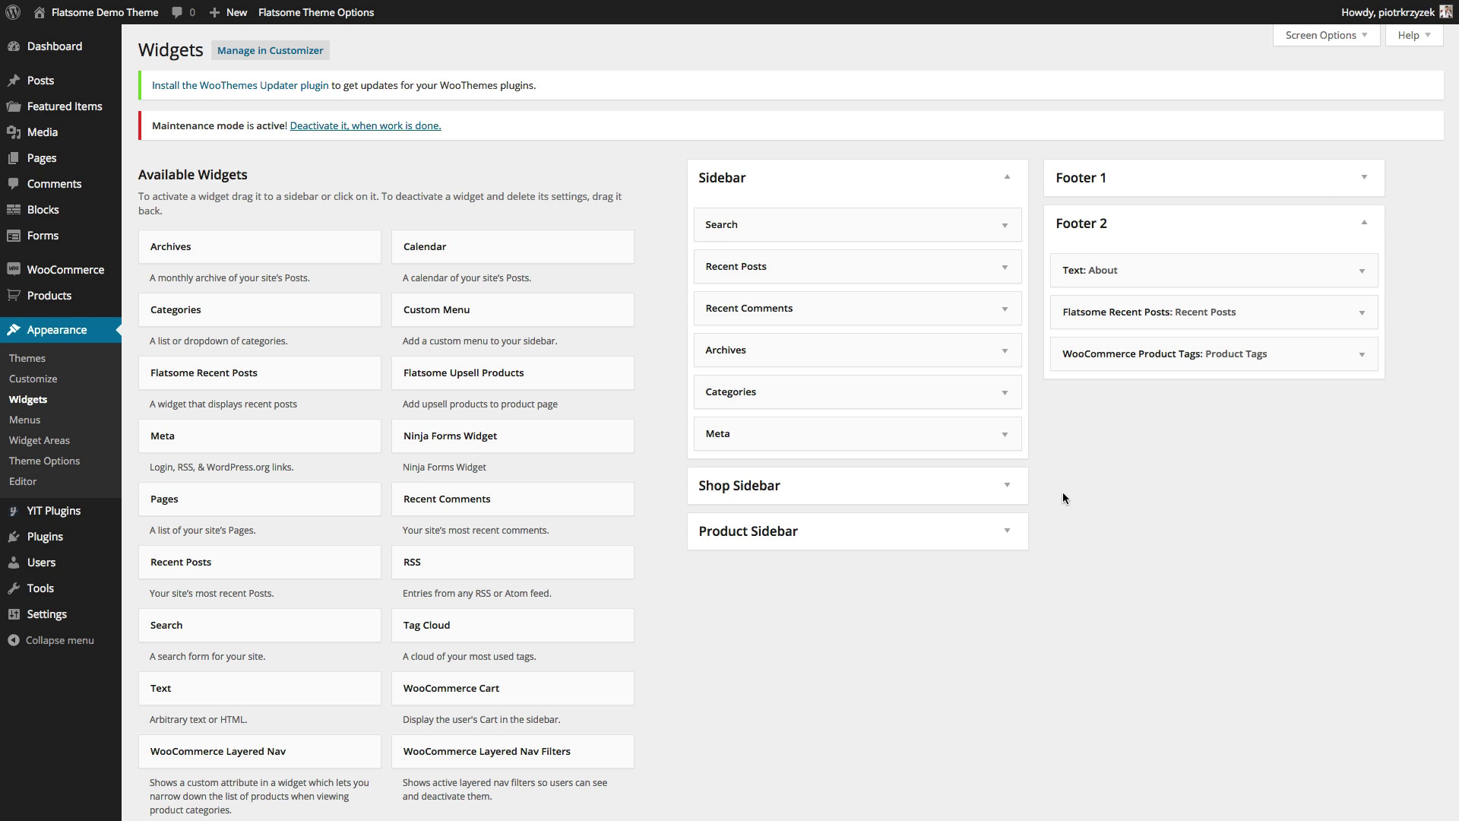
pyautogui.click(427, 448)
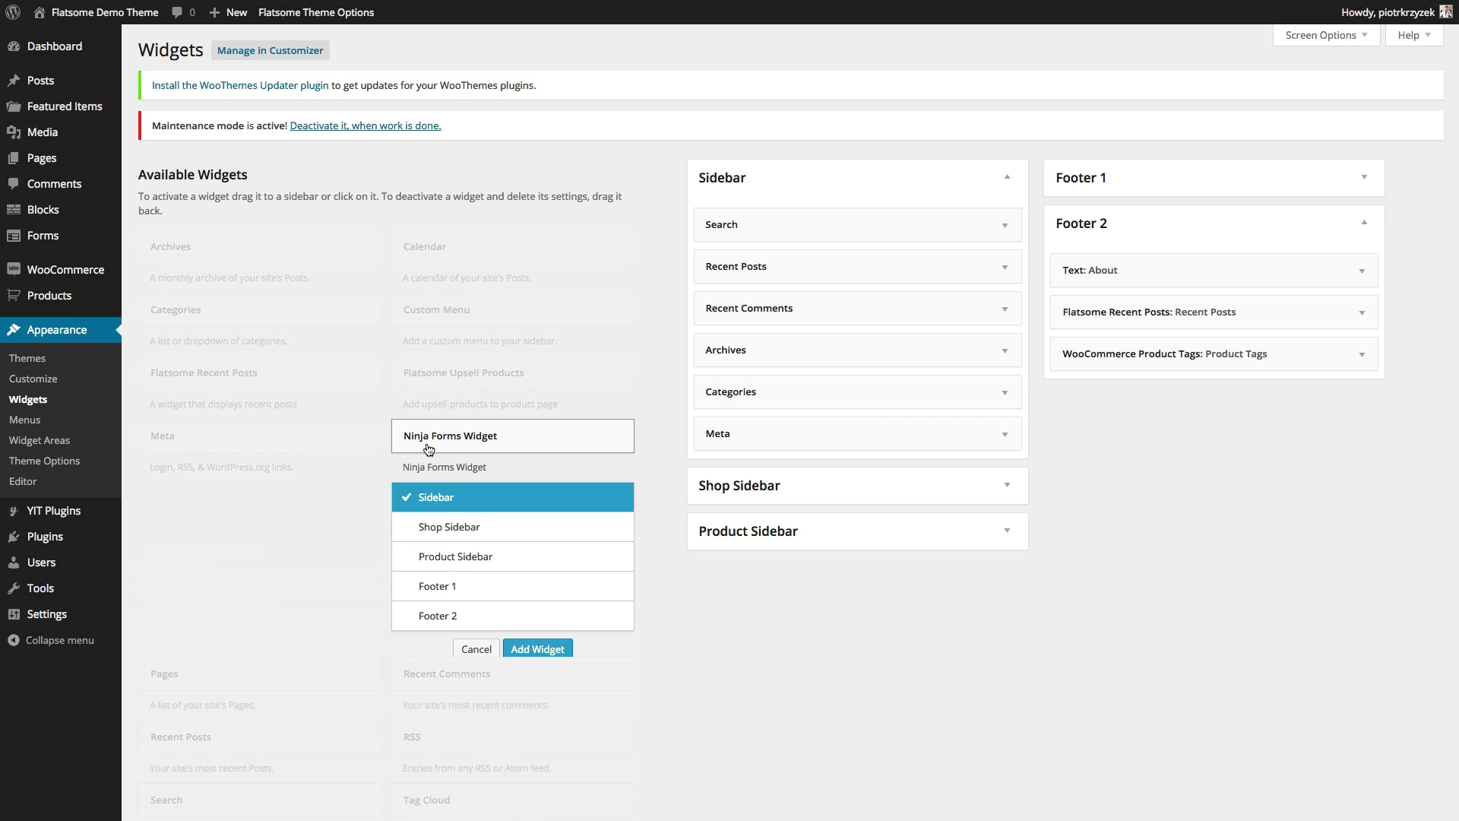
pyautogui.click(444, 615)
pyautogui.click(555, 658)
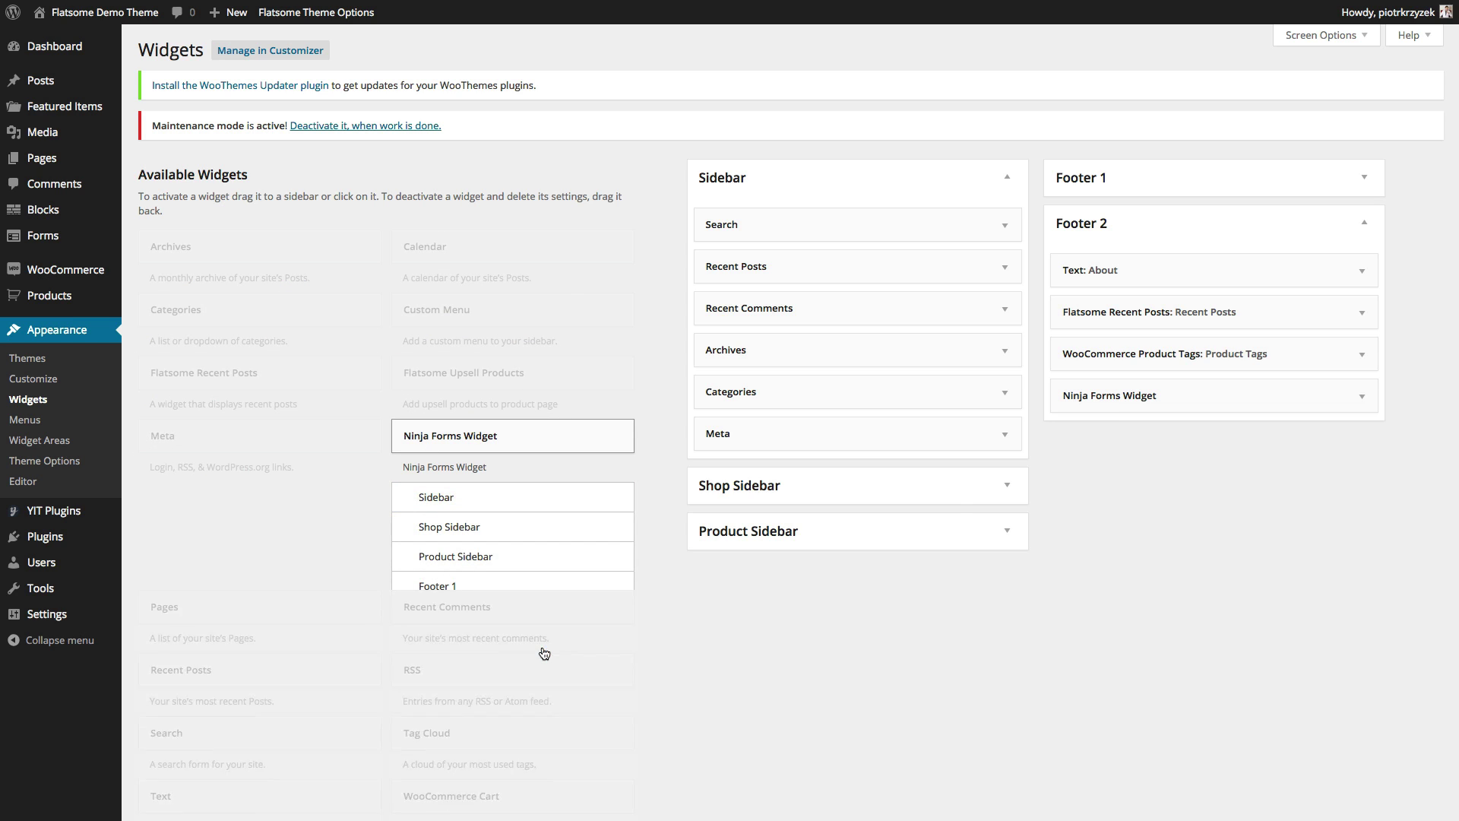
pyautogui.click(1129, 459)
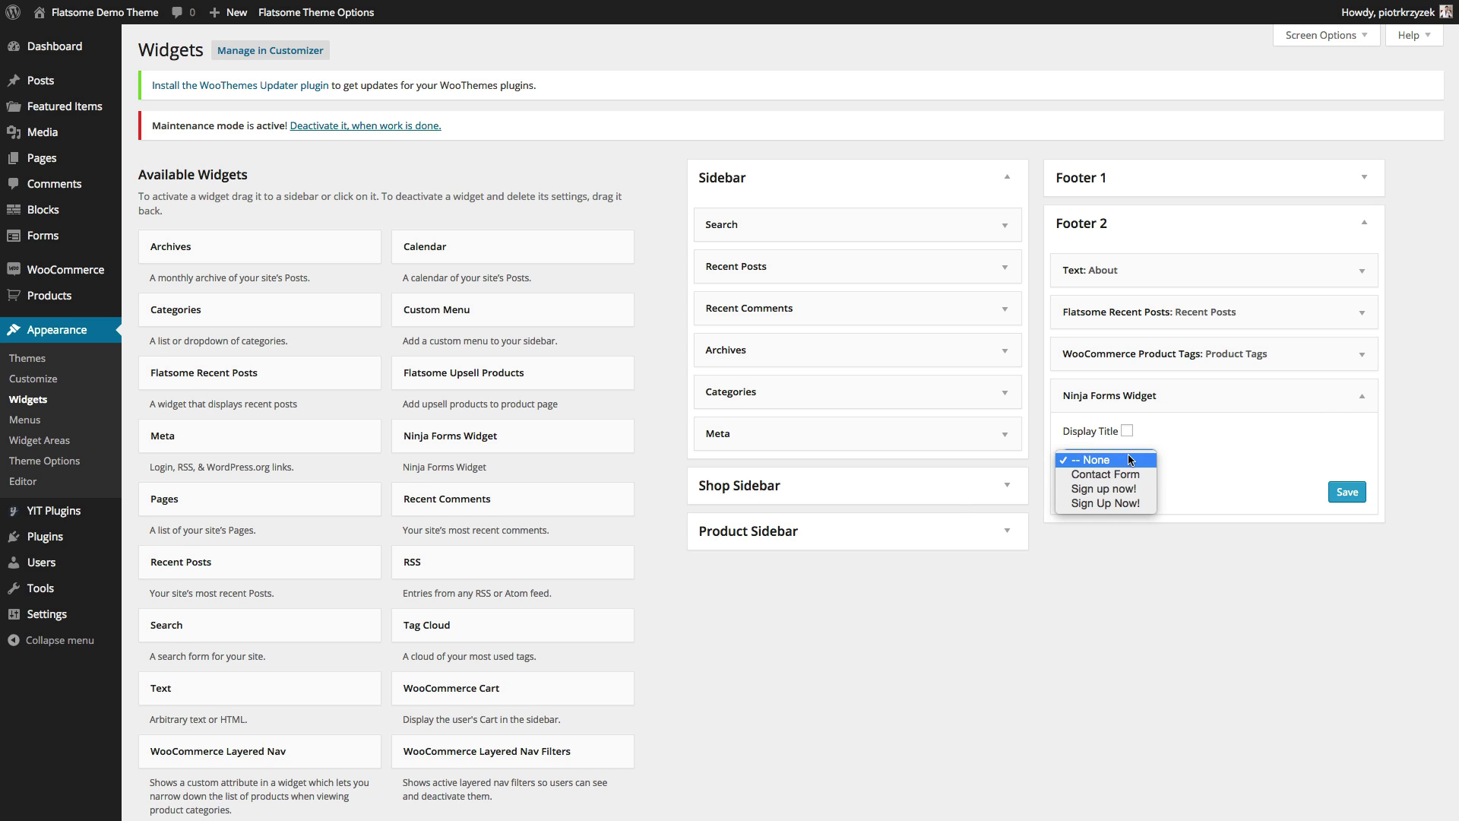
pyautogui.click(1088, 503)
pyautogui.click(1127, 431)
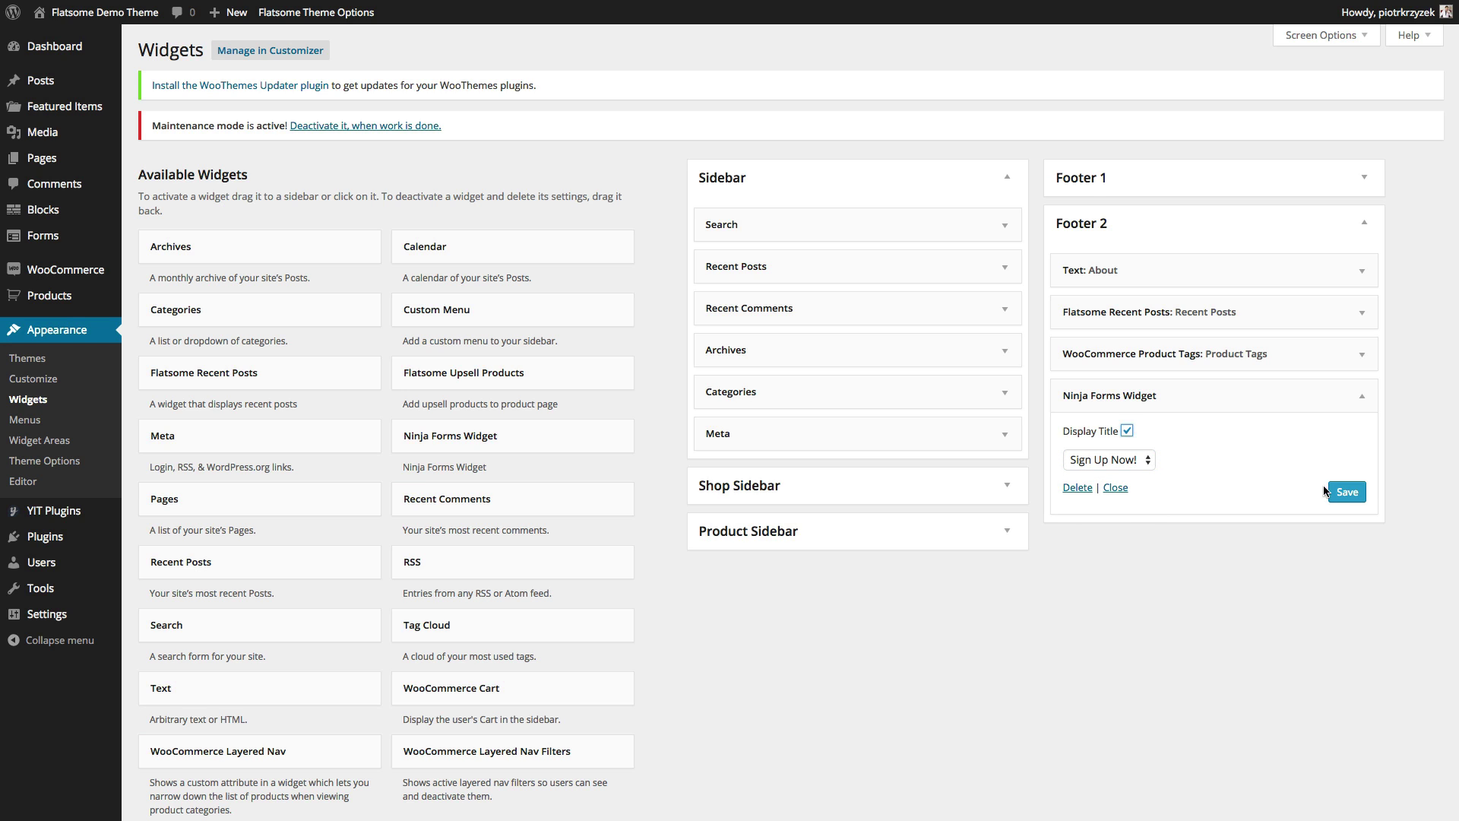
pyautogui.click(1347, 492)
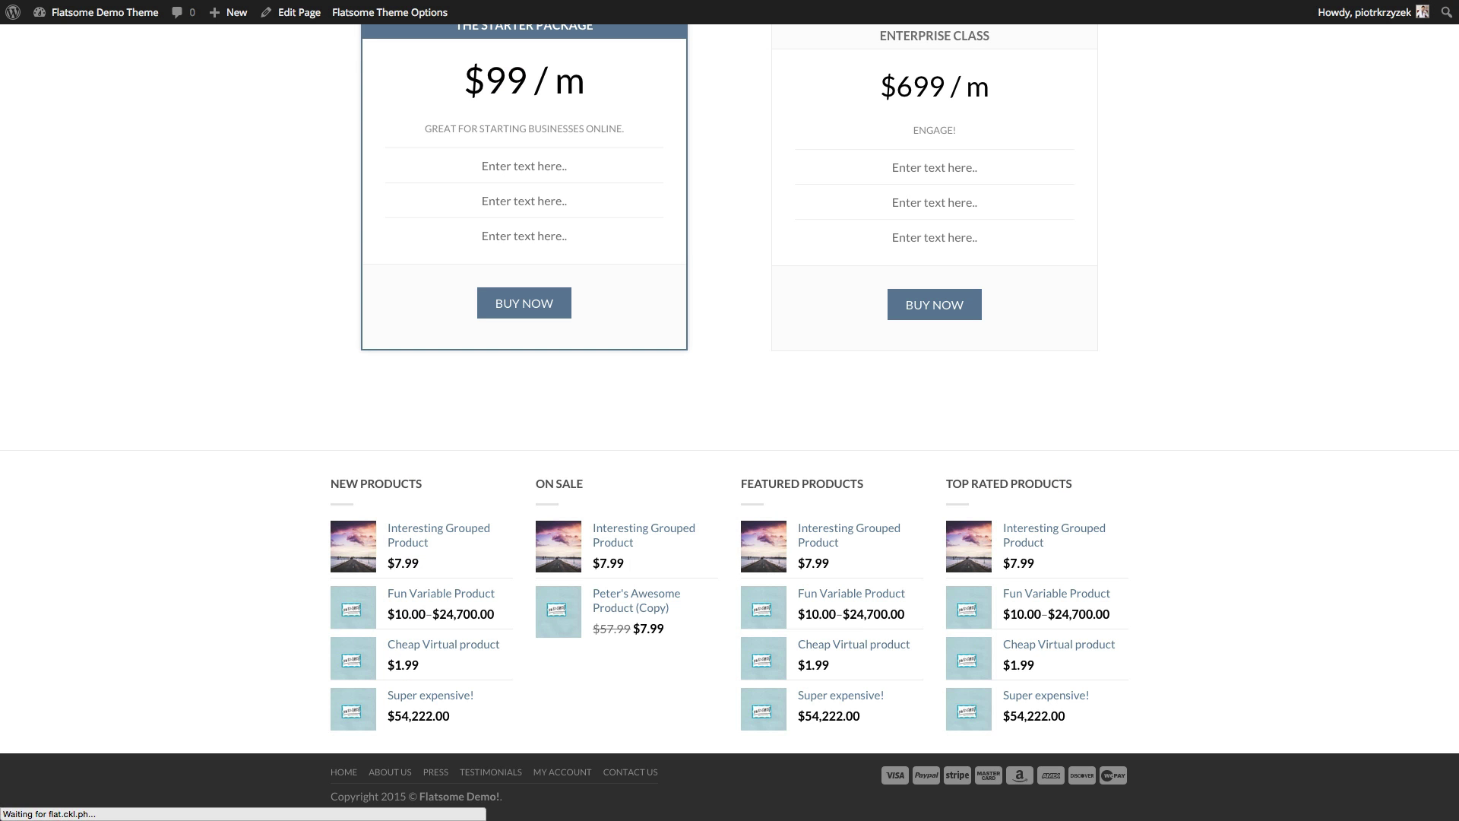
pyautogui.scroll(-1, 730, 422)
pyautogui.scroll(-5, 1085, 575)
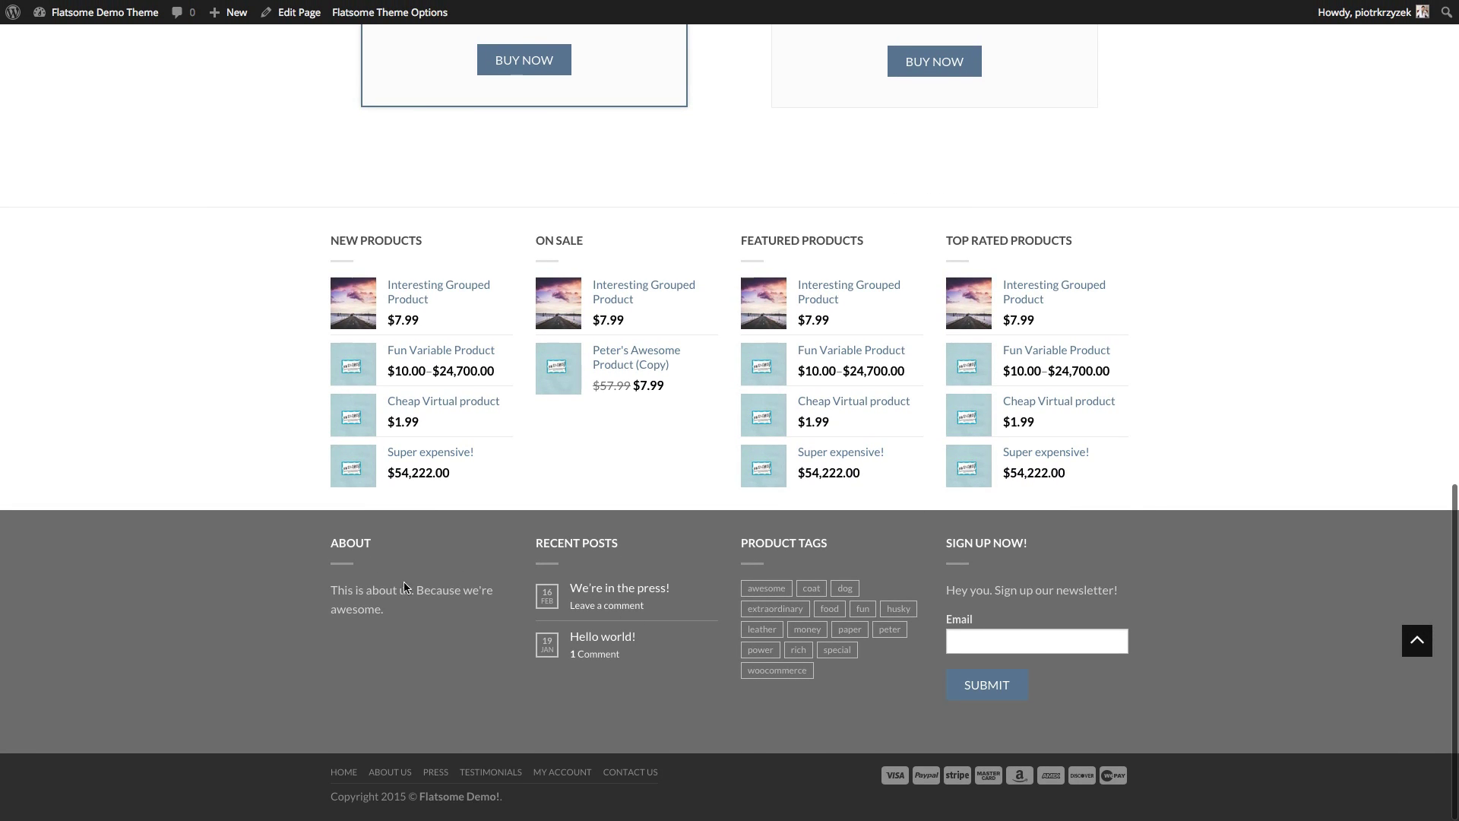
# Check the live footer's About, Recent Posts, Product Tags and Sign Up Now! columns, then return to Widgets
pyautogui.moveTo(369, 601); pyautogui.dragTo(336, 593)
pyautogui.click(336, 599)
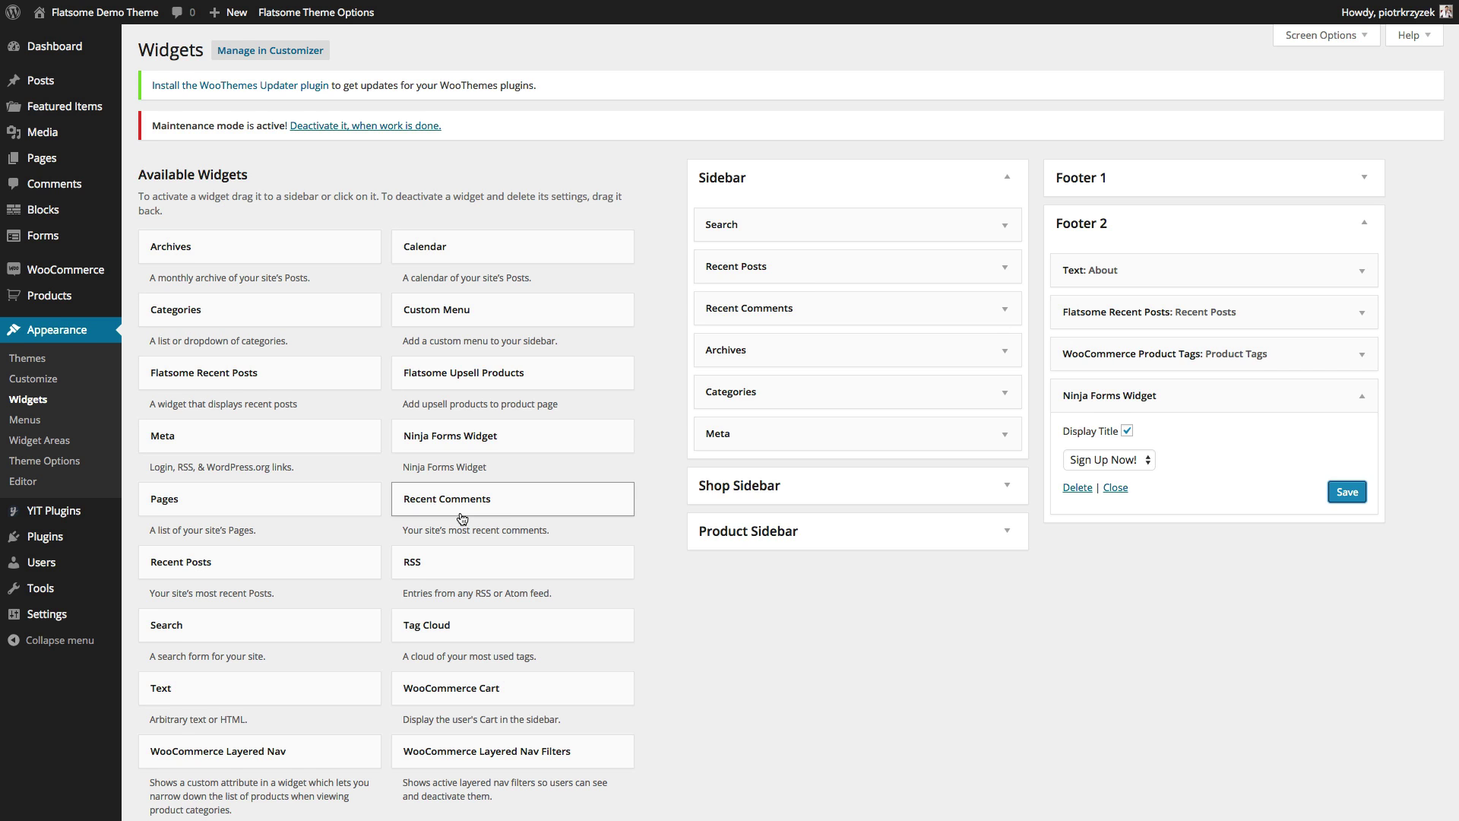
pyautogui.scroll(-2, 460, 518)
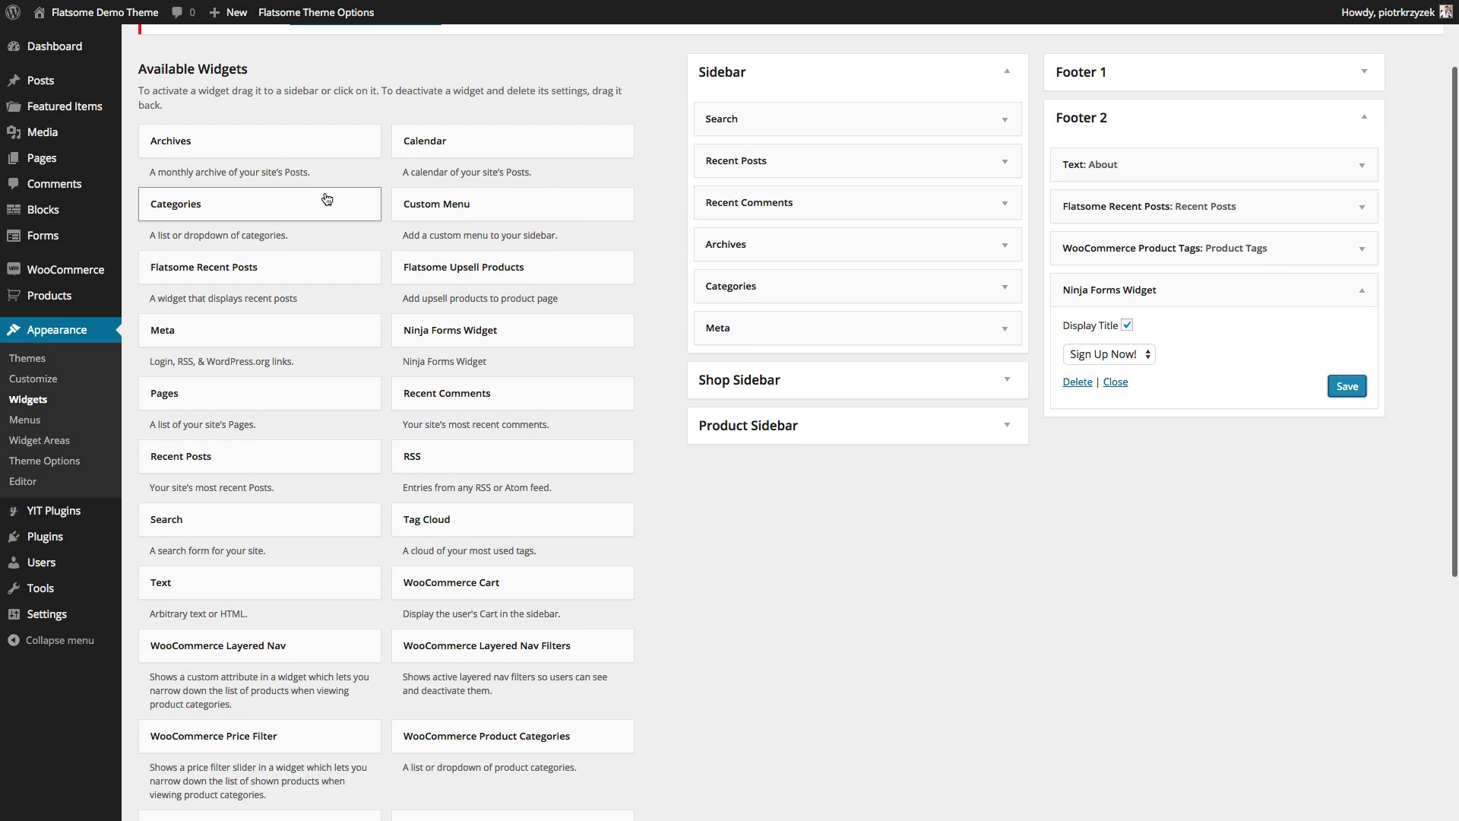
pyautogui.scroll(-1, 376, 431)
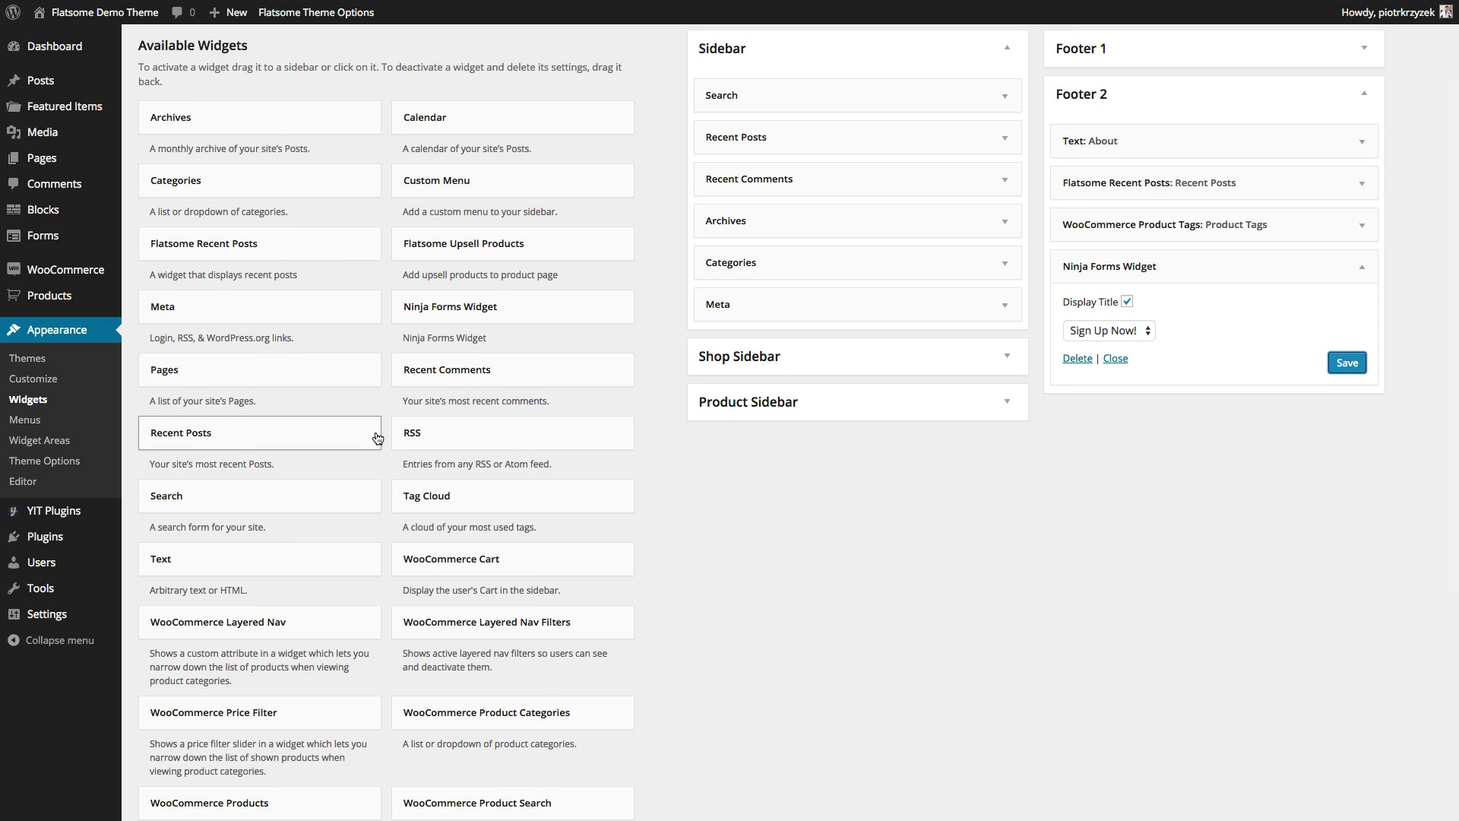
pyautogui.scroll(-1, 377, 436)
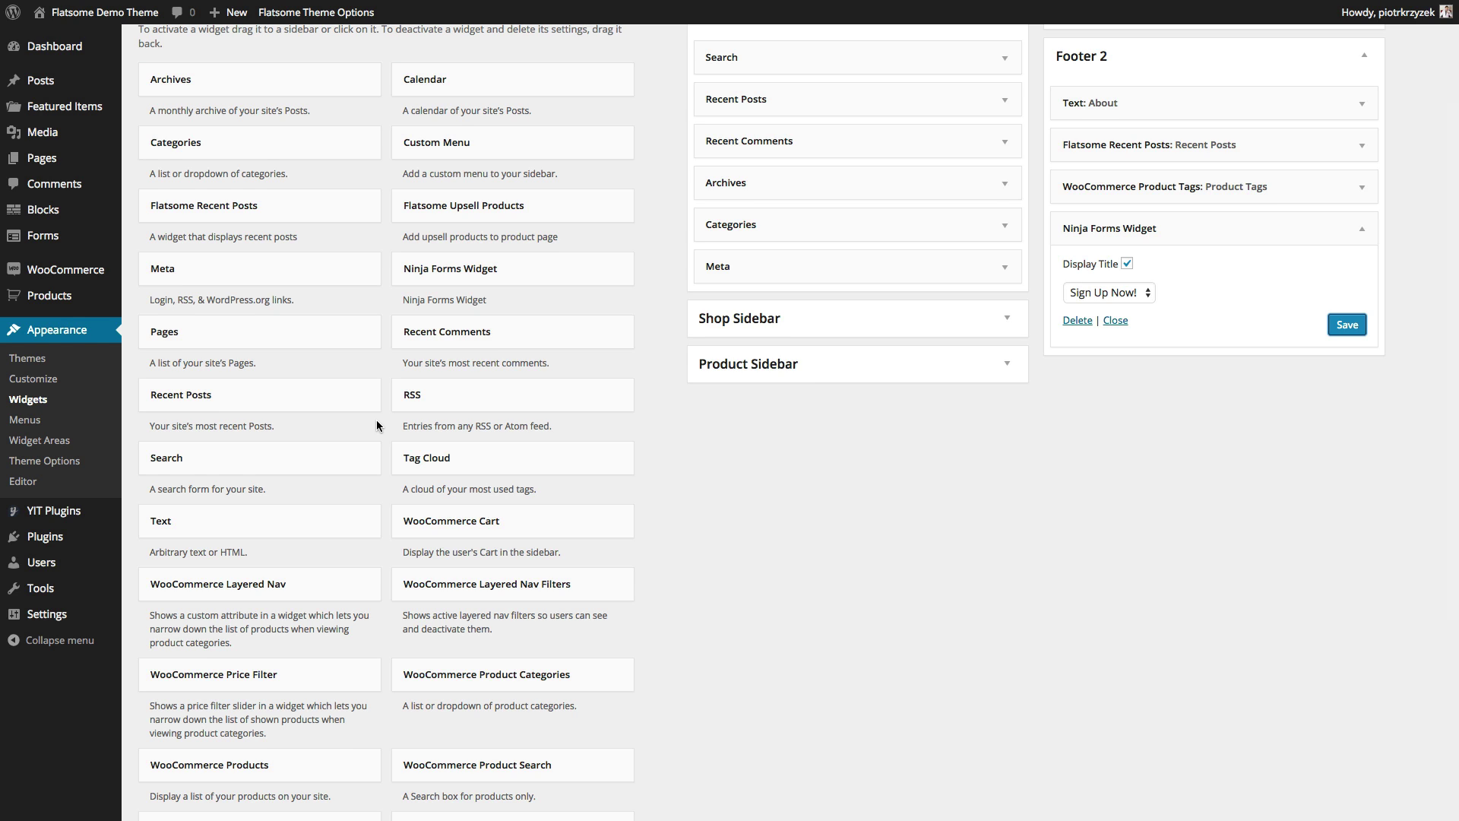
pyautogui.scroll(-1, 377, 489)
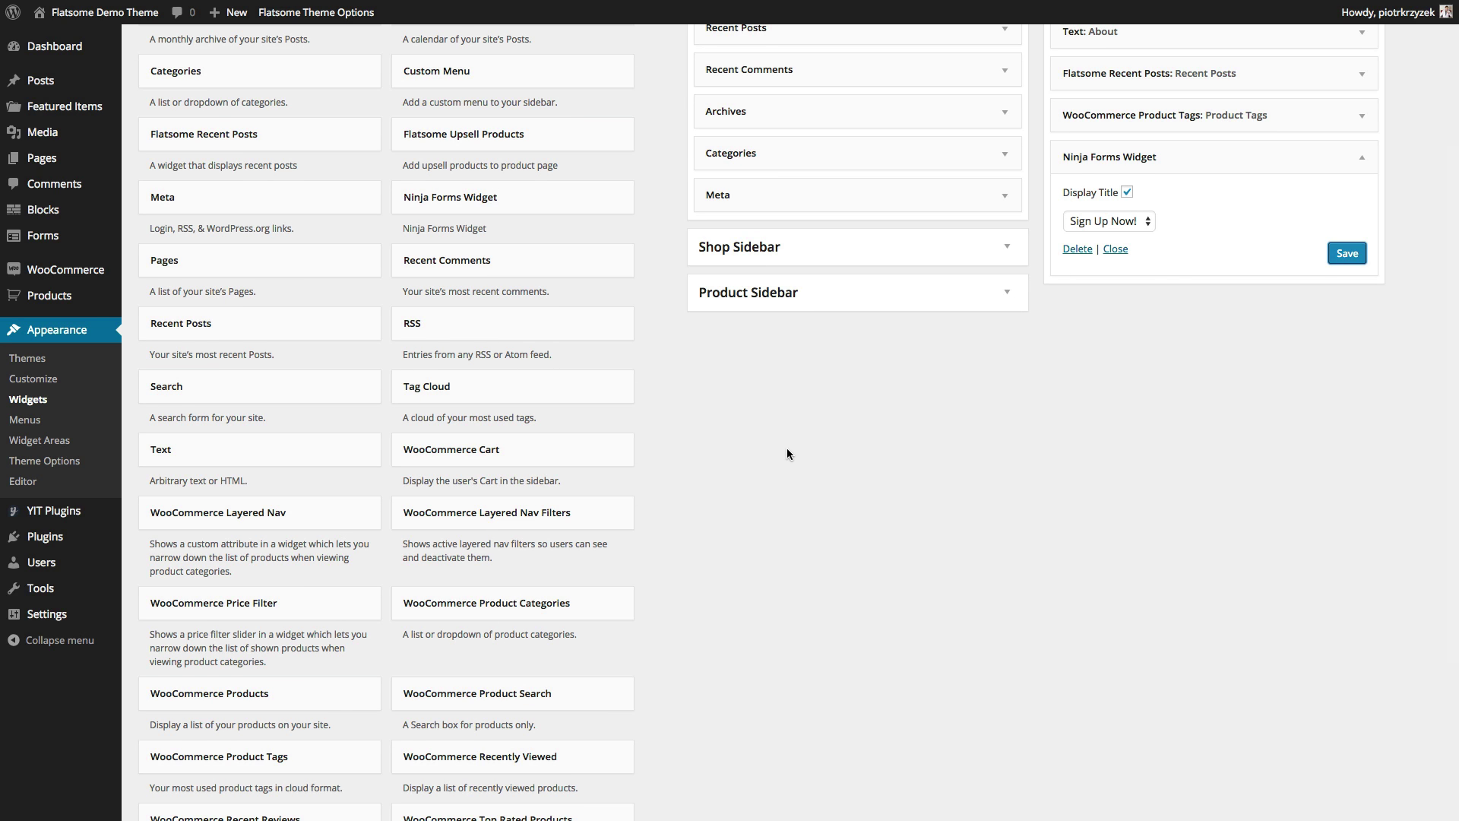
pyautogui.scroll(2, 786, 447)
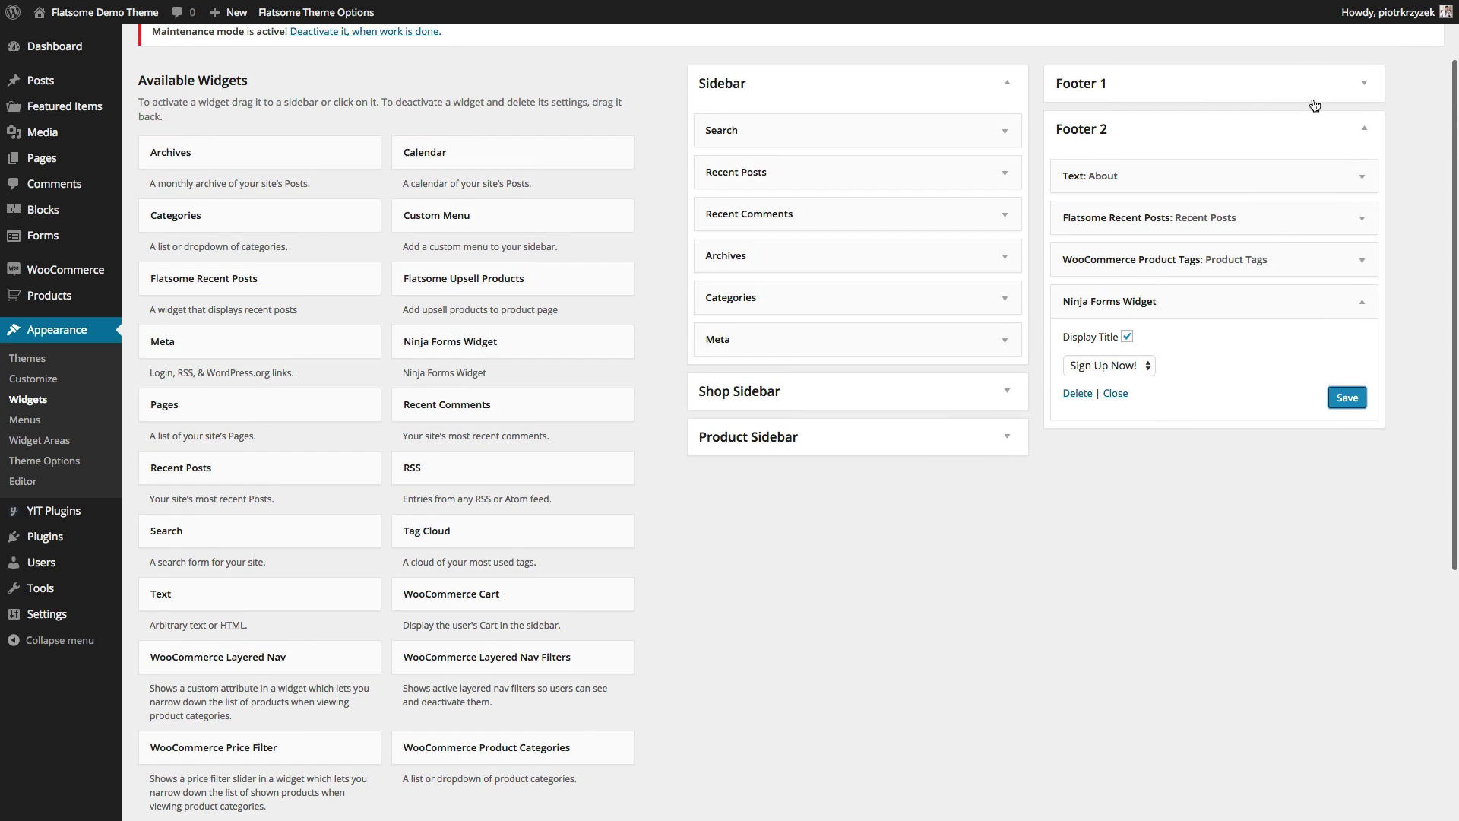
pyautogui.click(1360, 82)
pyautogui.click(1357, 84)
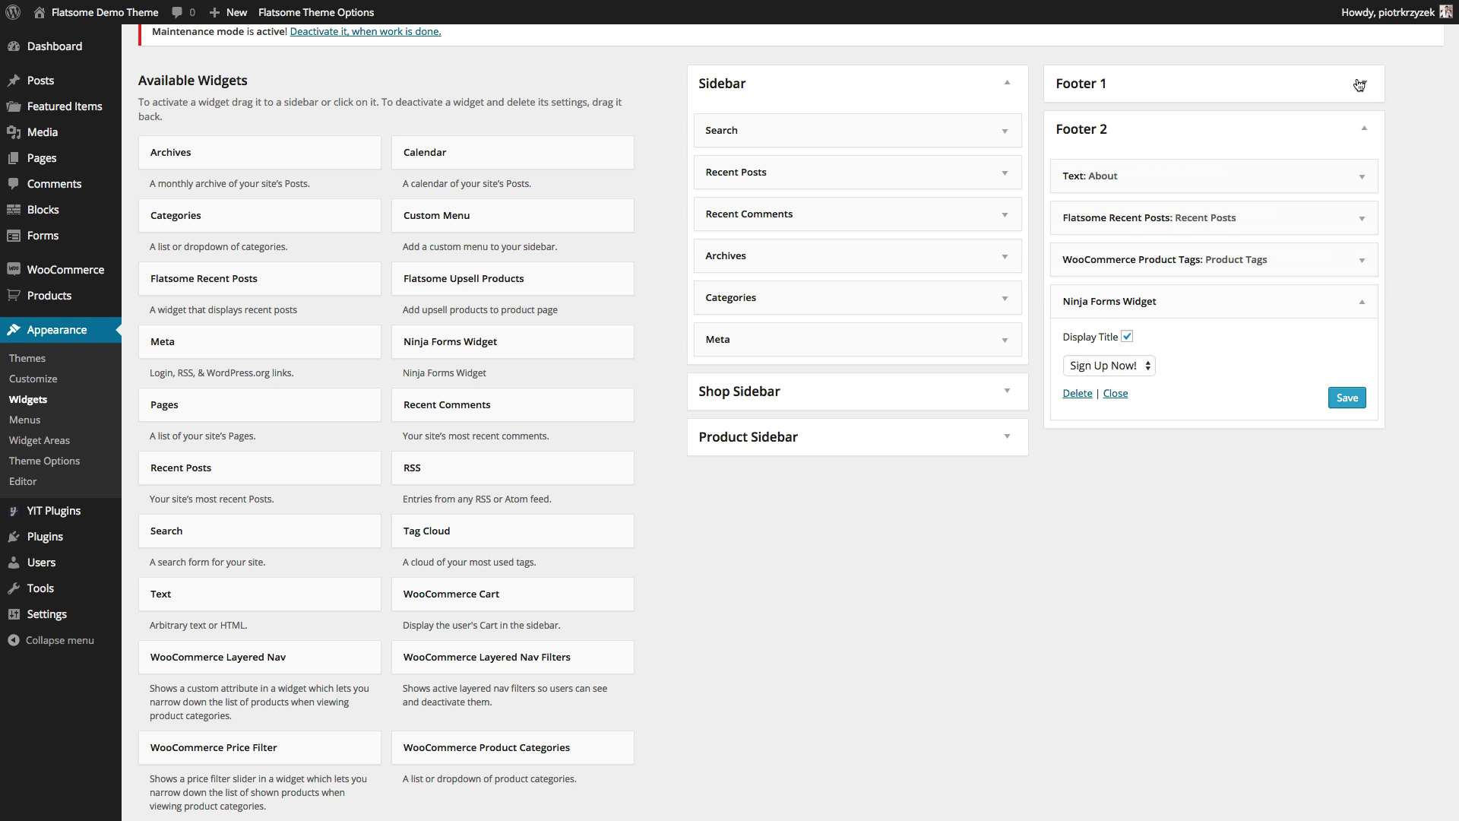
pyautogui.click(1365, 132)
pyautogui.click(1365, 131)
pyautogui.scroll(-3, 650, 466)
pyautogui.scroll(-2, 651, 465)
pyautogui.scroll(5, 651, 472)
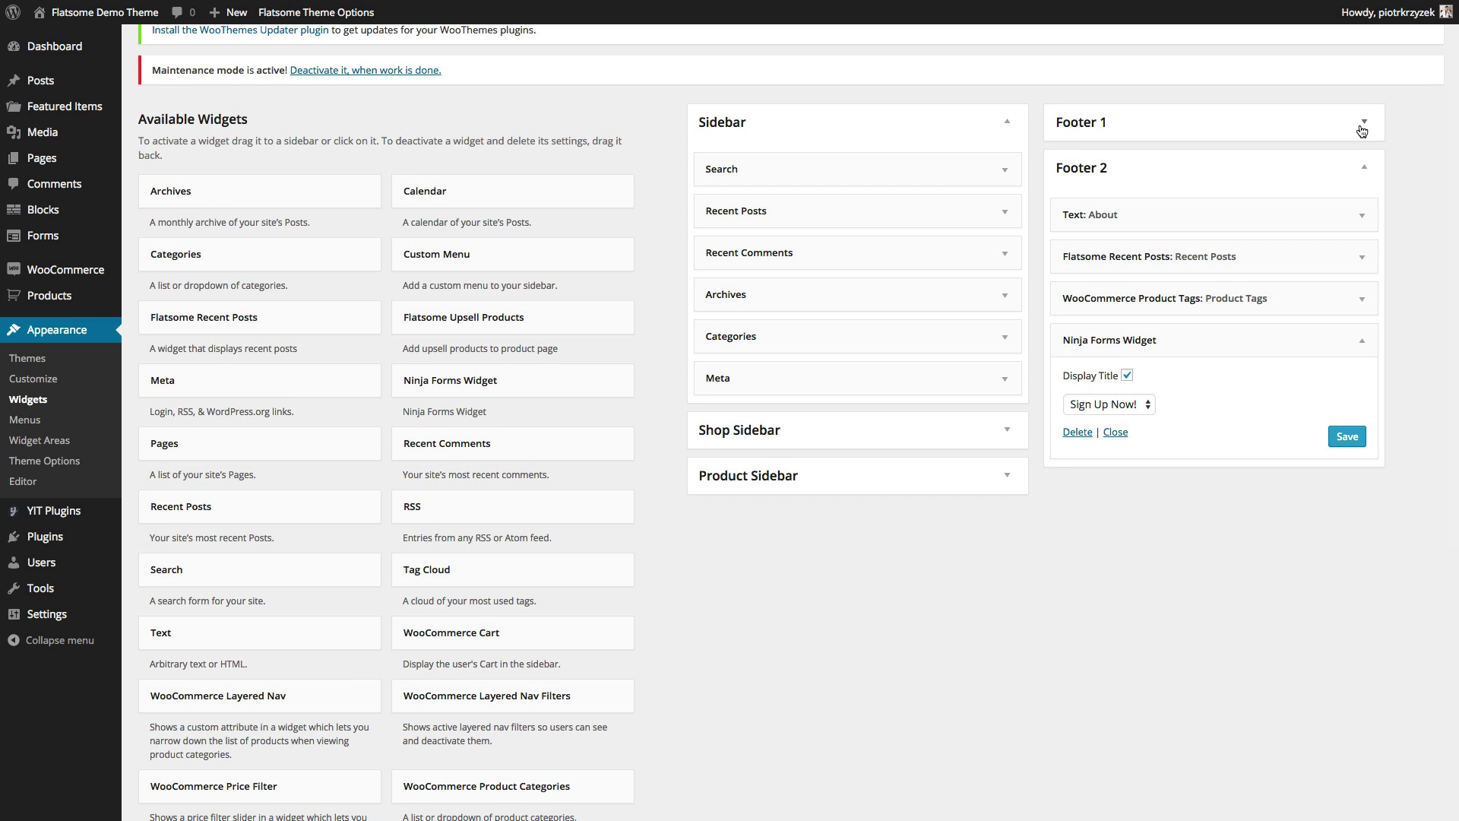
pyautogui.click(1364, 121)
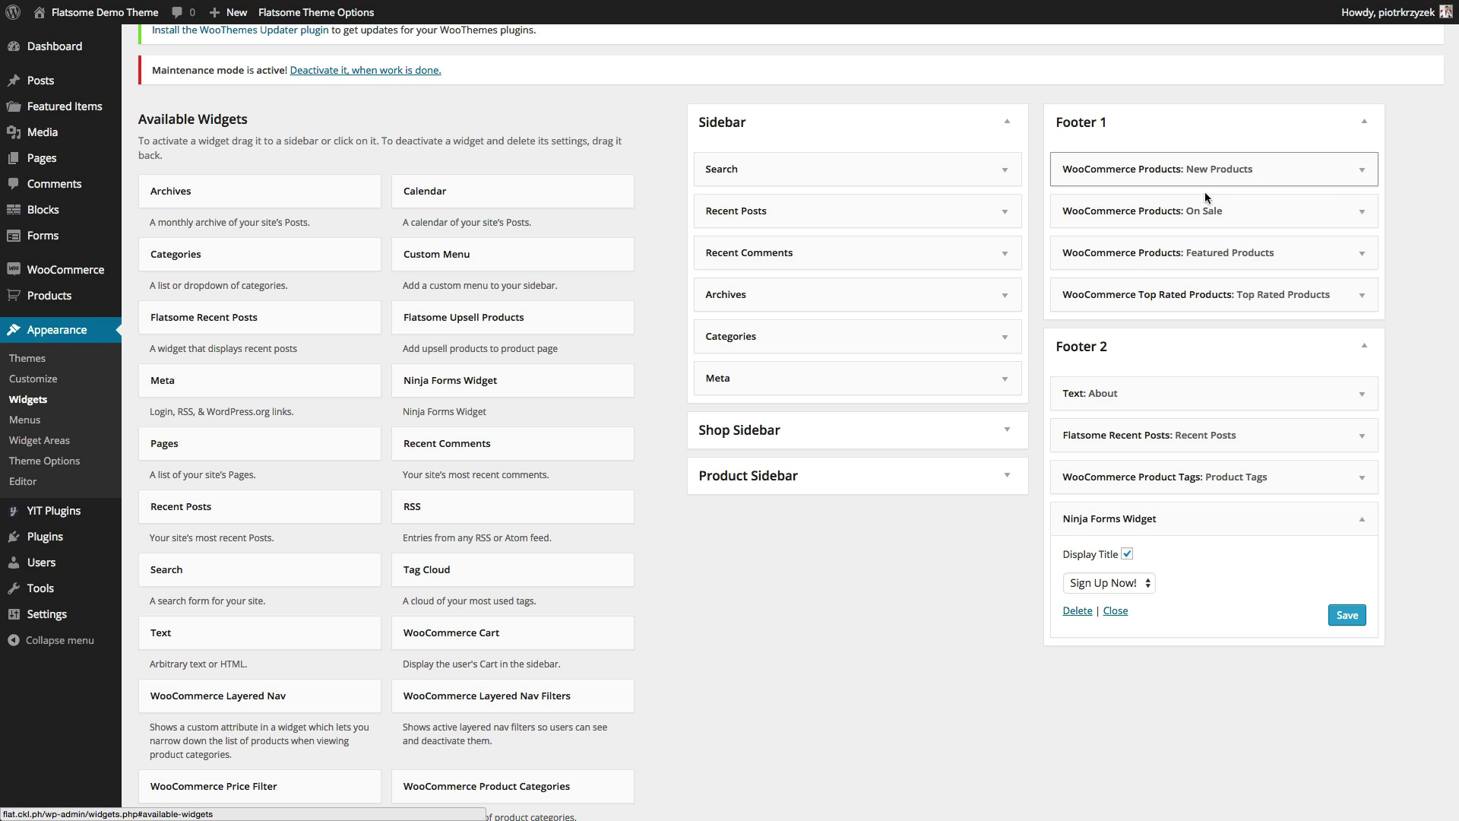